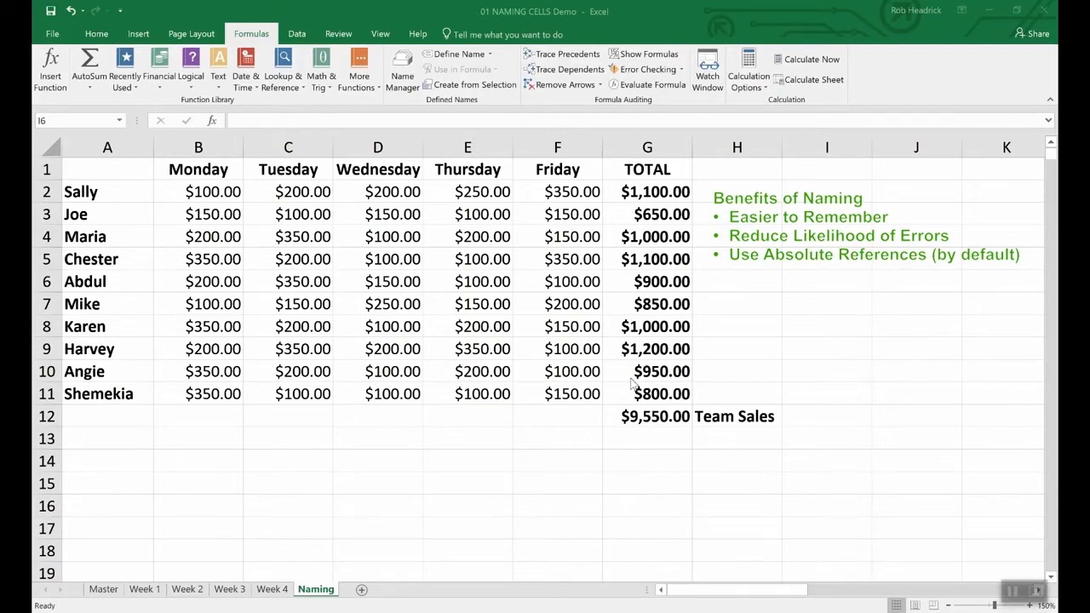
Define the workbook-scope name Team_Sales for the team sales total in cell G12.
{"action": "left_click", "coordinate": [655, 418]}
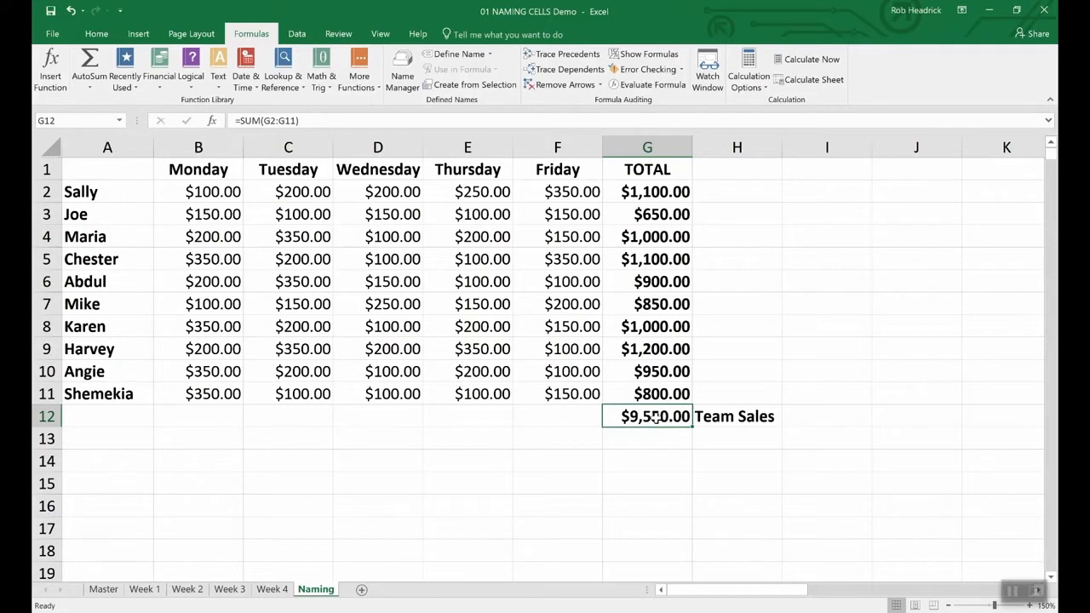
{"action": "right_click", "coordinate": [655, 417]}
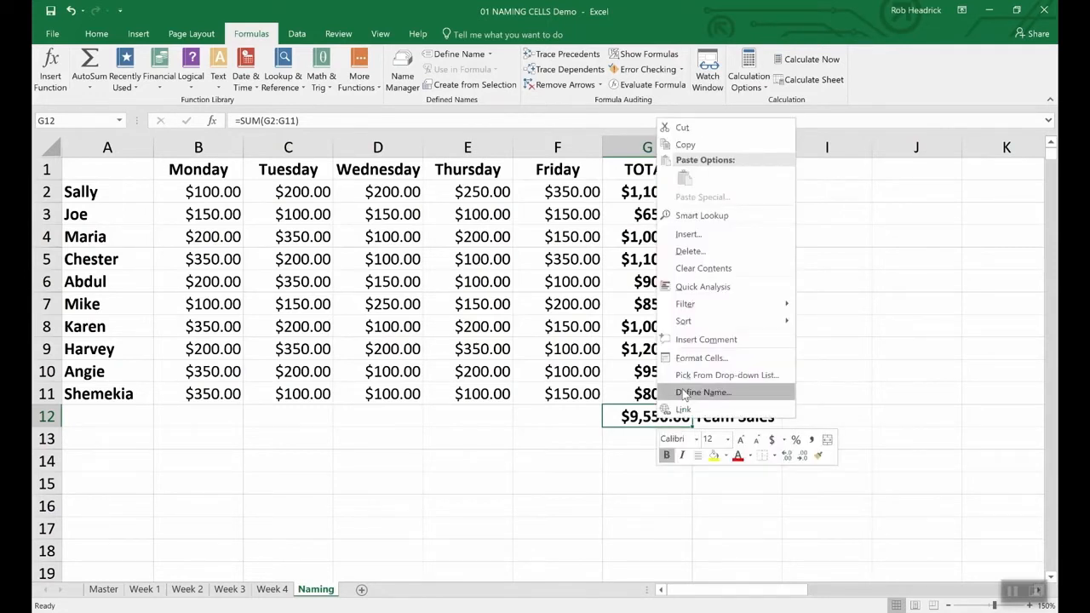
{"action": "left_click", "coordinate": [684, 393]}
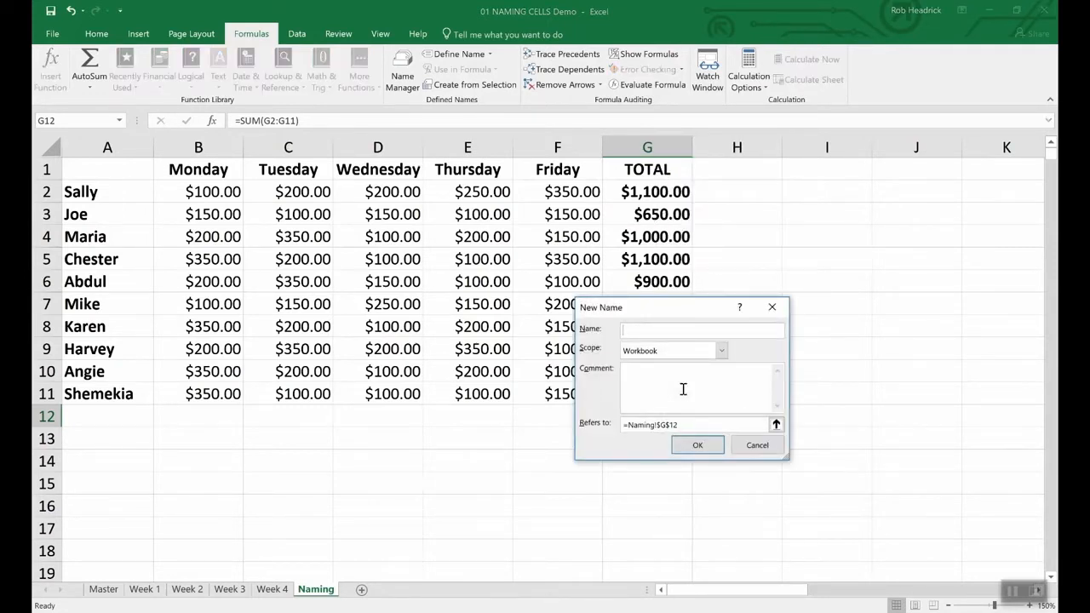
{"action": "type", "text": "Team_Salles"}
{"action": "left_click", "coordinate": [716, 448]}
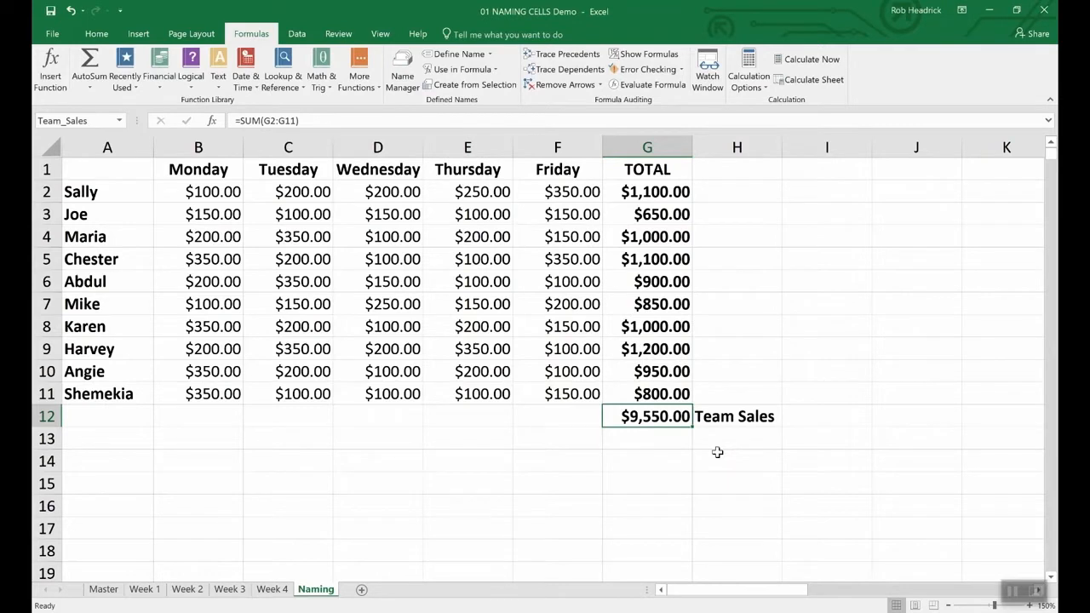
{"action": "left_click", "coordinate": [95, 121]}
Name the range of individual rep totals, G2:G11, as Rep_Sales.
{"action": "left_click", "coordinate": [660, 192]}
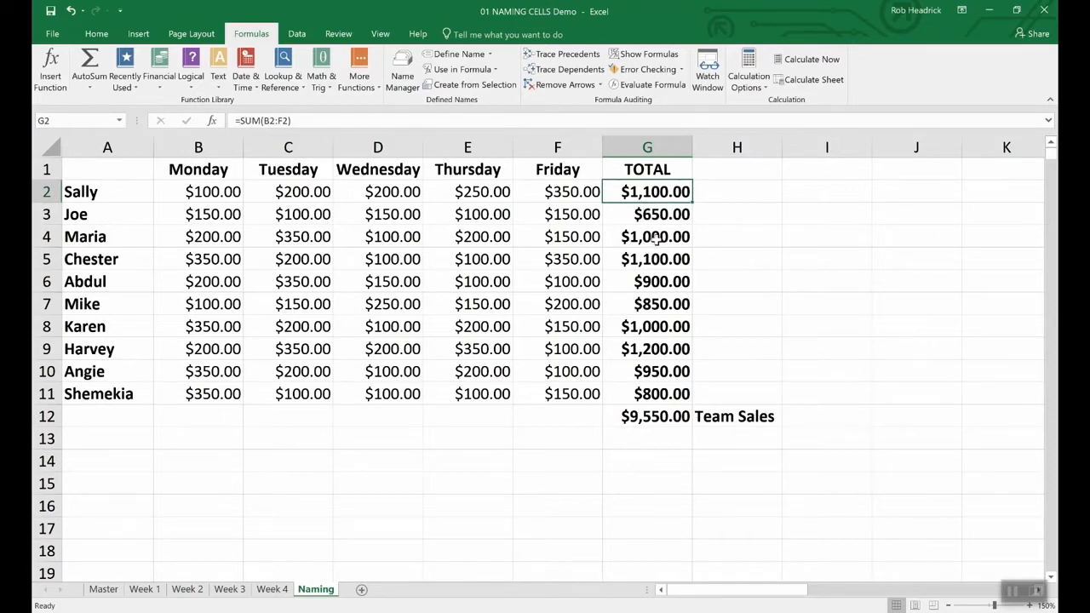
{"action": "left_click_drag", "start_coordinate": [624, 191], "coordinate": [627, 394]}
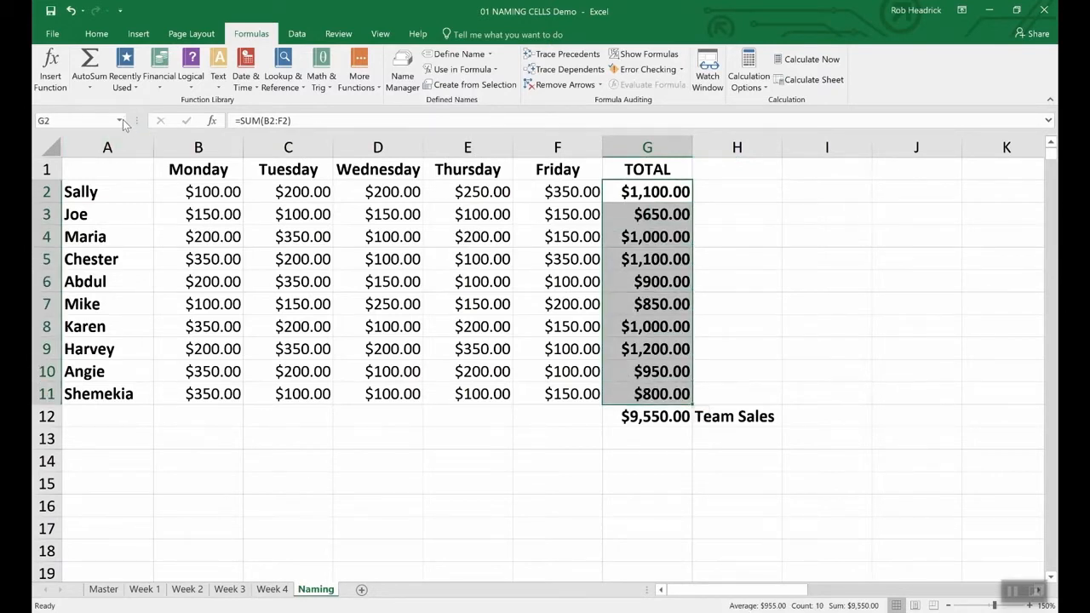
{"action": "left_click", "coordinate": [84, 119]}
{"action": "type", "text": "Rep_Sales"}
{"action": "key", "text": "Return"}
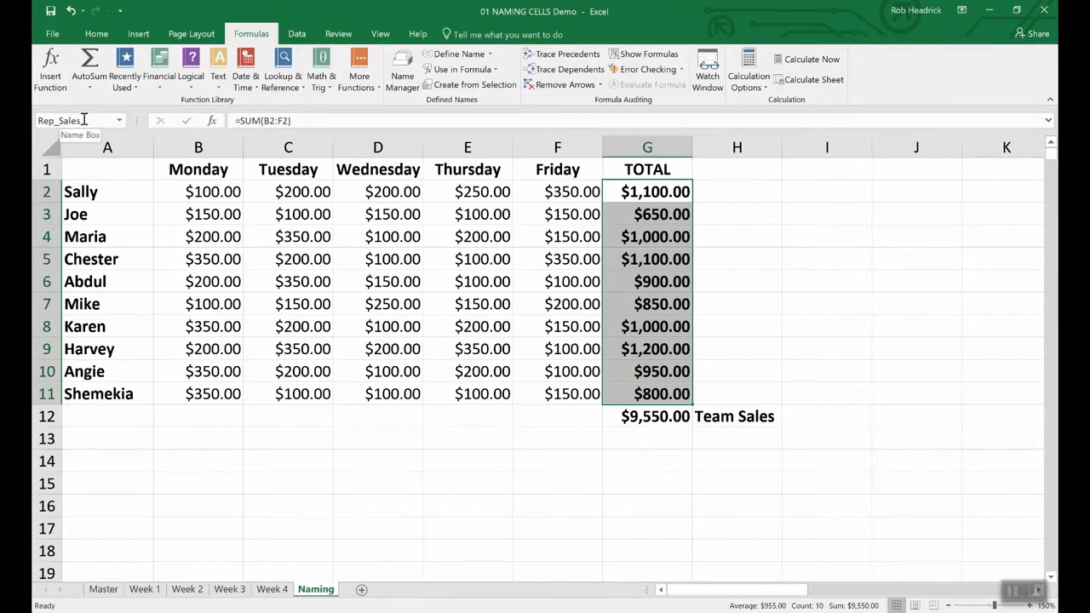
Enter a SUM formula in cell G13 that totals the named range Rep_Sales.
{"action": "left_click", "coordinate": [645, 440]}
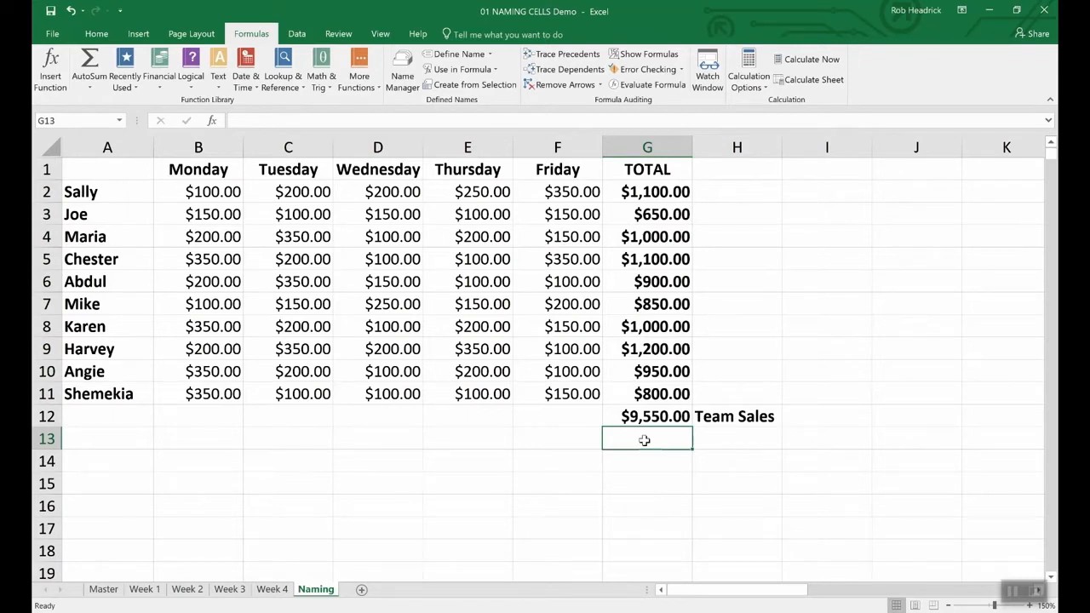
{"action": "type", "text": "="}
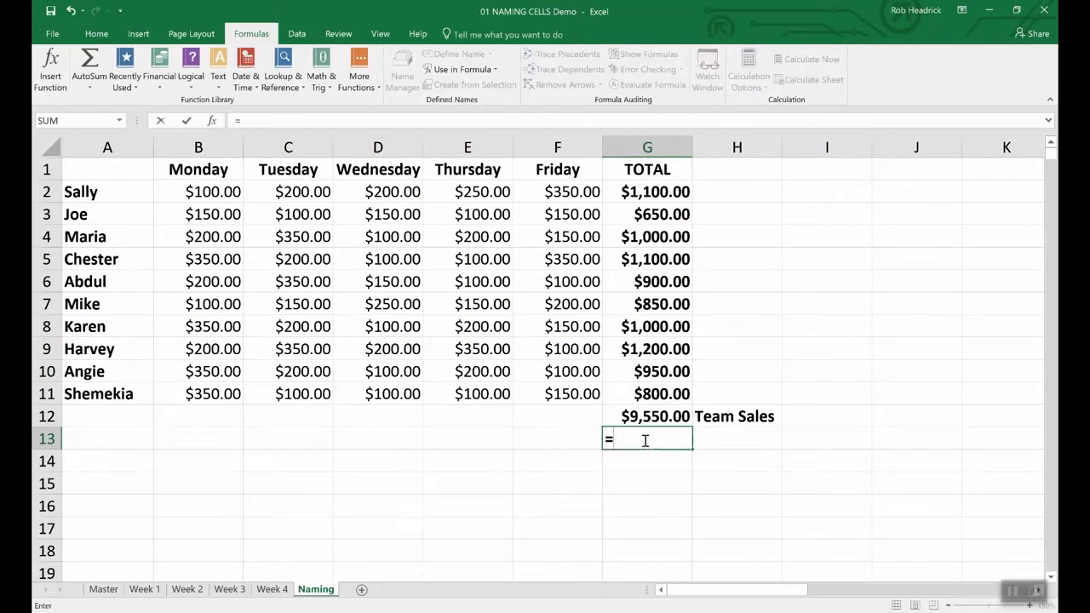
{"action": "type", "text": "("}
{"action": "key", "text": "Left"}
{"action": "type", "text": "Sum"}
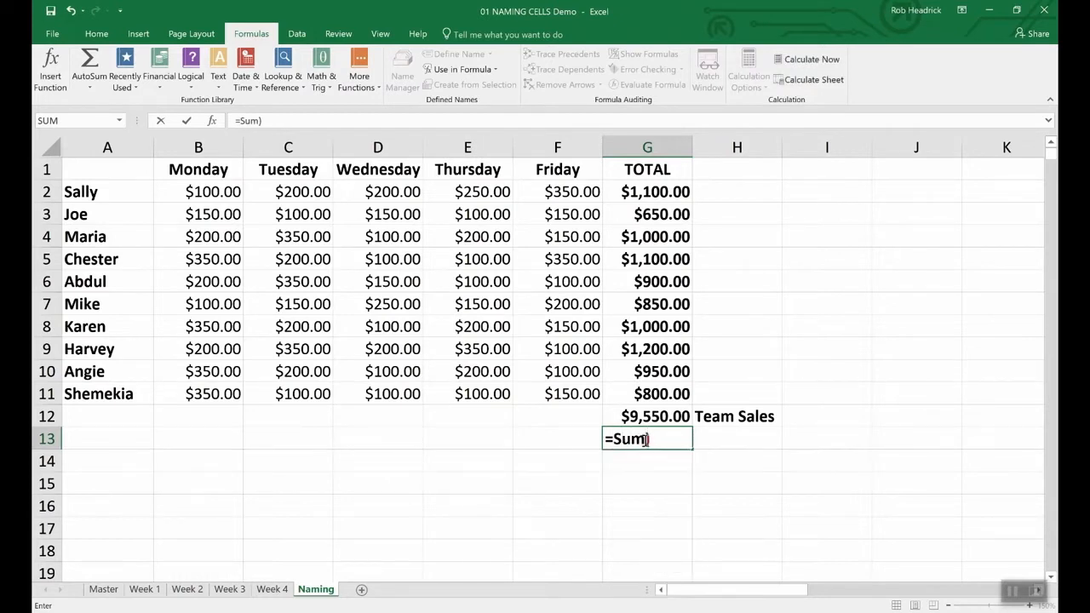
{"action": "key", "text": "Delete"}
{"action": "type", "text": "(R"}
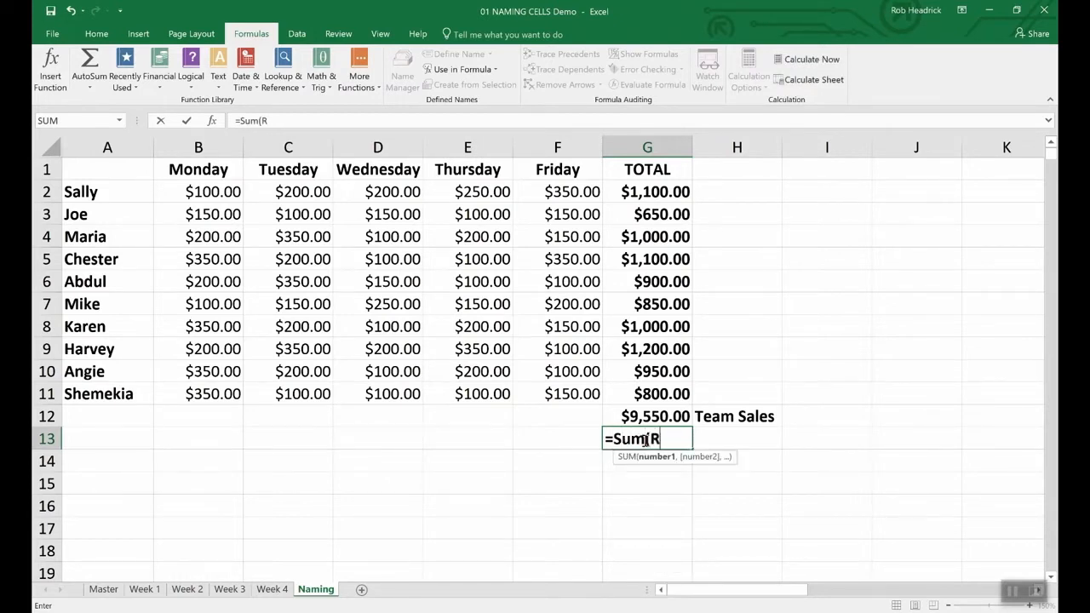
{"action": "type", "text": "ep"}
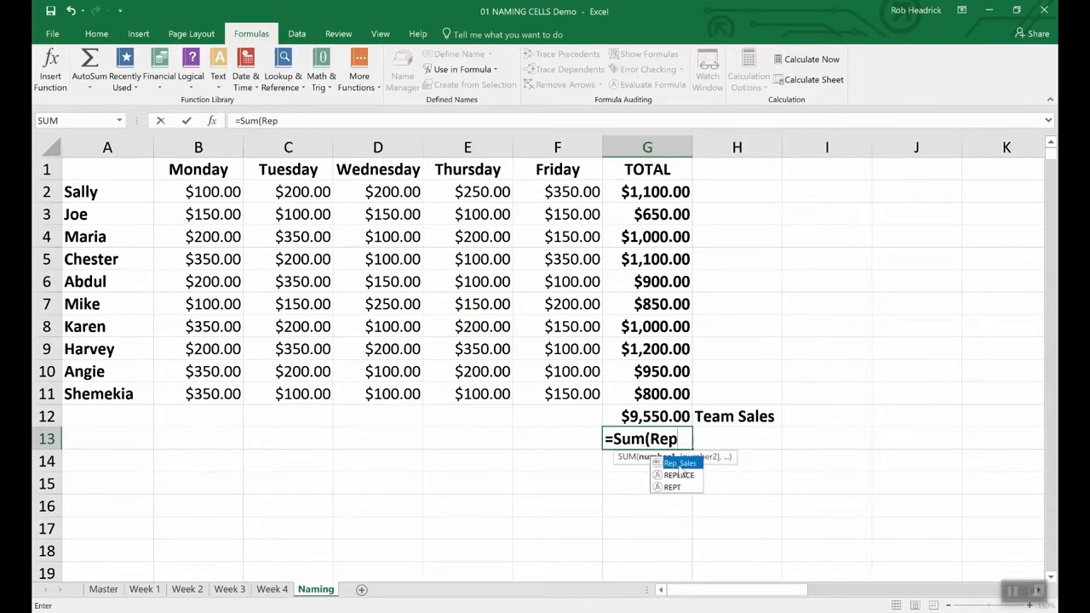
{"action": "double_click", "coordinate": [680, 464]}
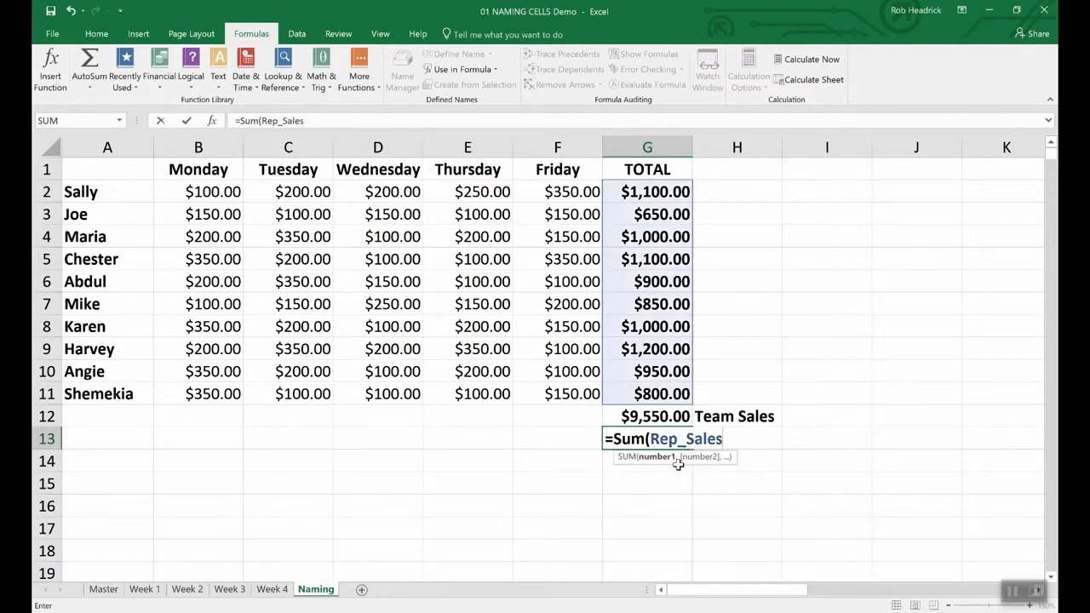
{"action": "key", "text": "Return"}
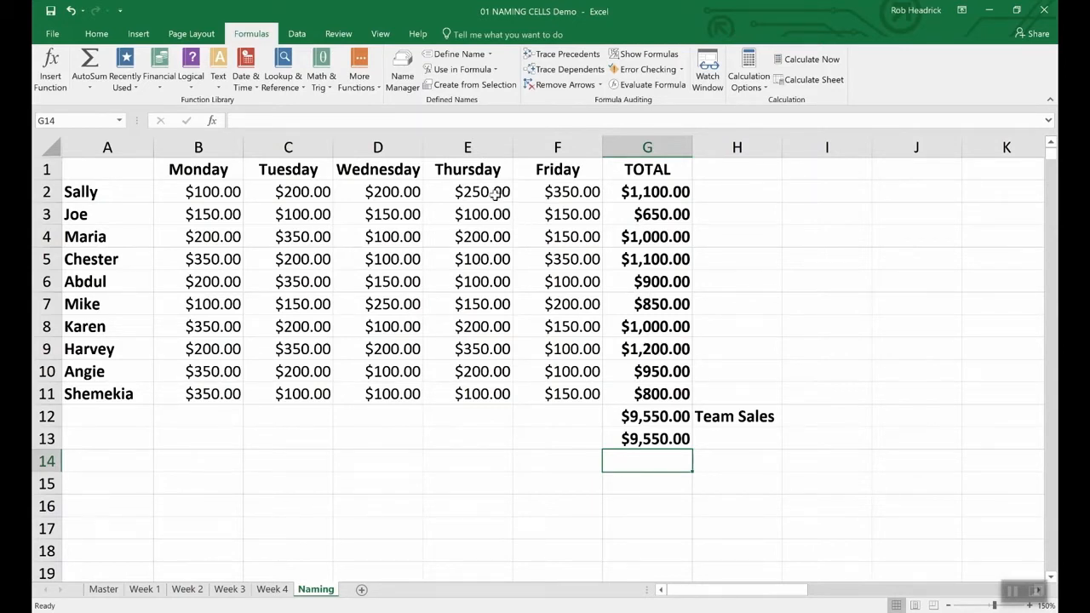
Open the Name Manager to review the workbook's defined names.
{"action": "left_click", "coordinate": [404, 70]}
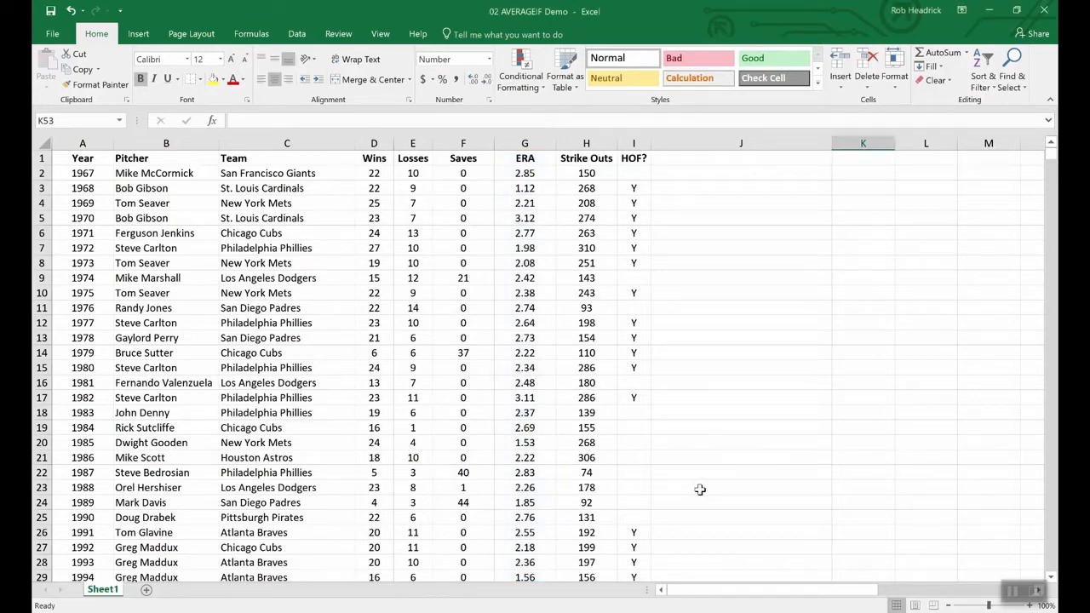
Enter =averageif(wins,">19",era) in cell K53 to average the ERA of pitchers with 20 or more wins.
{"action": "scroll", "coordinate": [699, 488], "scroll_direction": "down", "scroll_amount": 20}
{"action": "scroll", "coordinate": [699, 489], "scroll_direction": "up", "scroll_amount": 12}
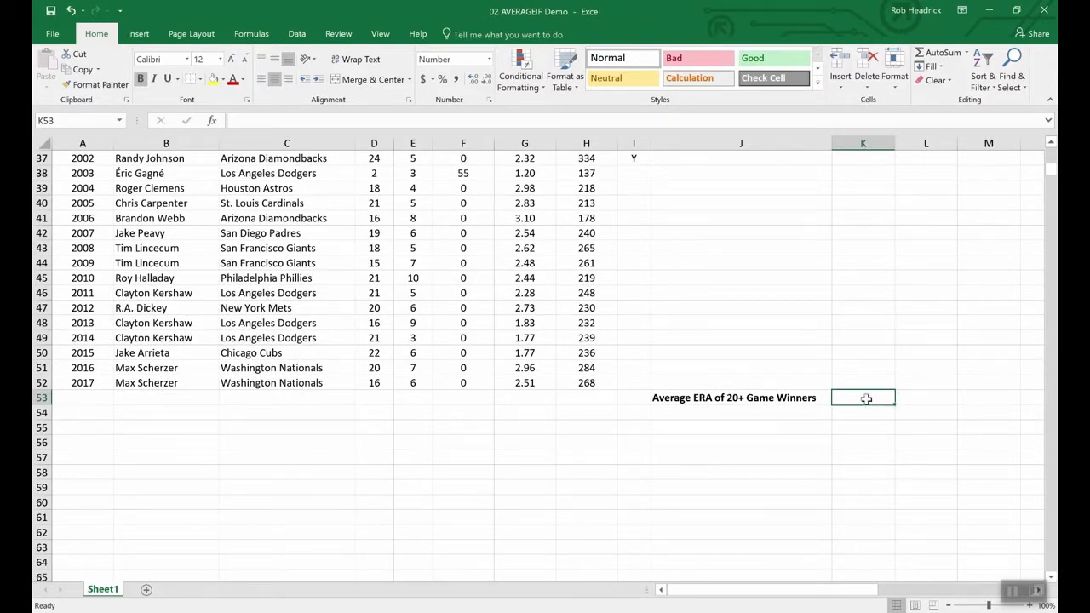
{"action": "type", "text": "=averageif"}
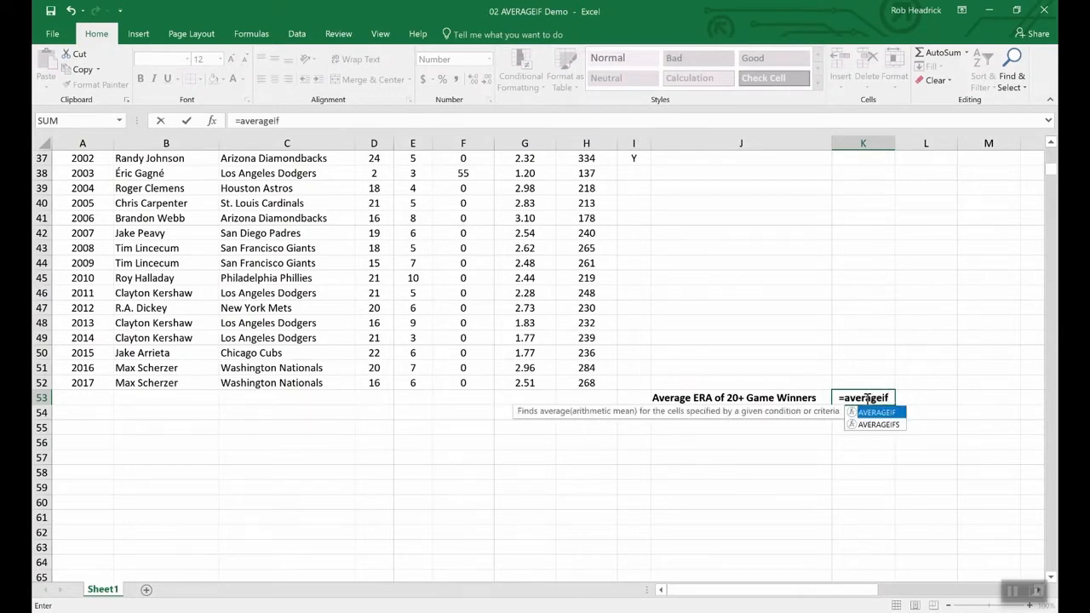
{"action": "type", "text": "("}
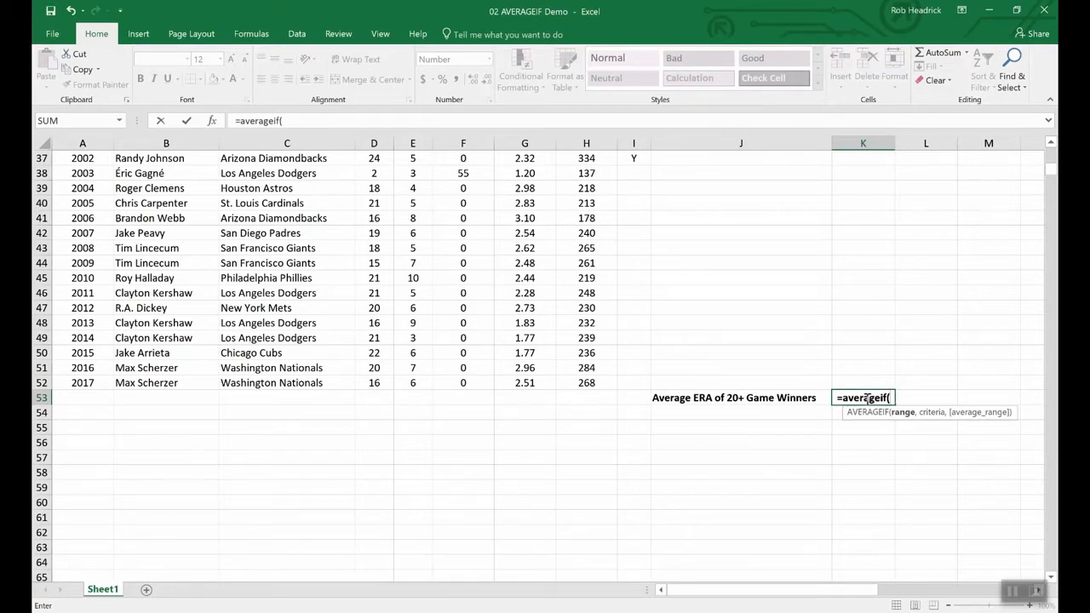
{"action": "type", "text": "wins,"}
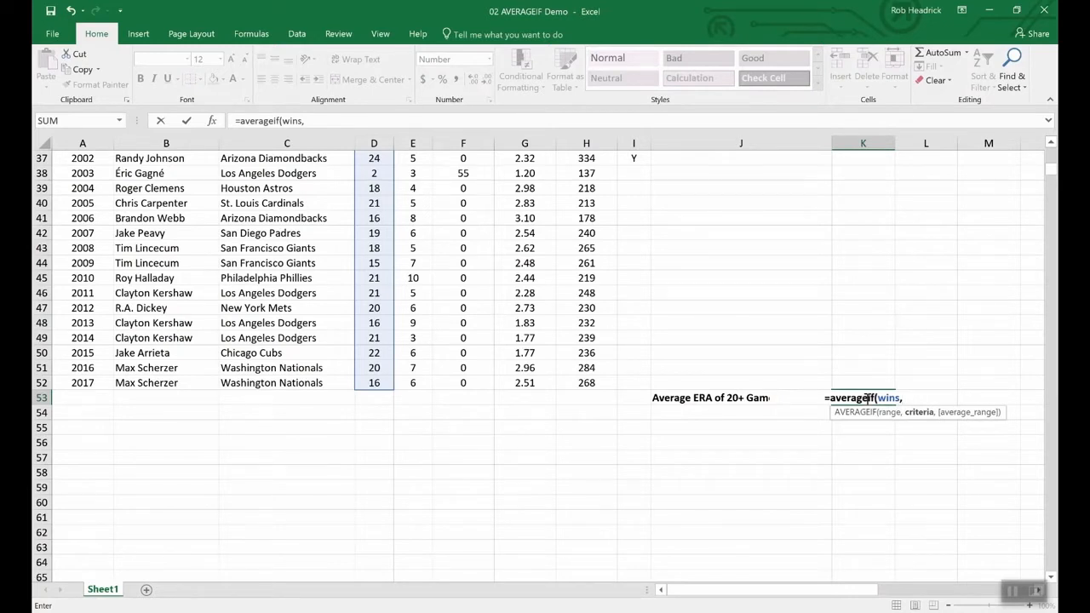
{"action": "type", "text": "\">"}
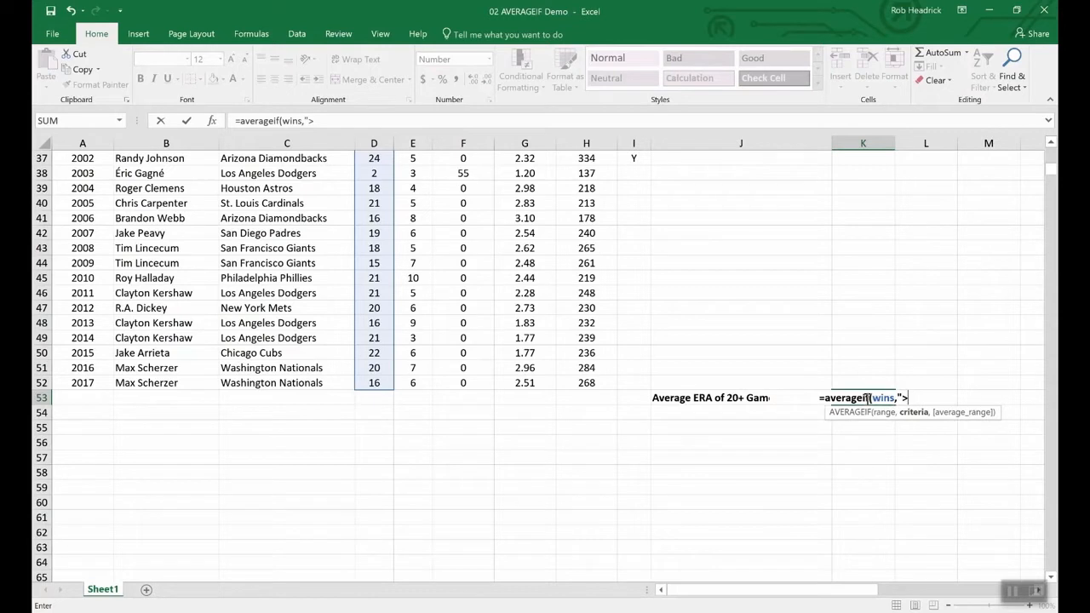
{"action": "type", "text": "19\","}
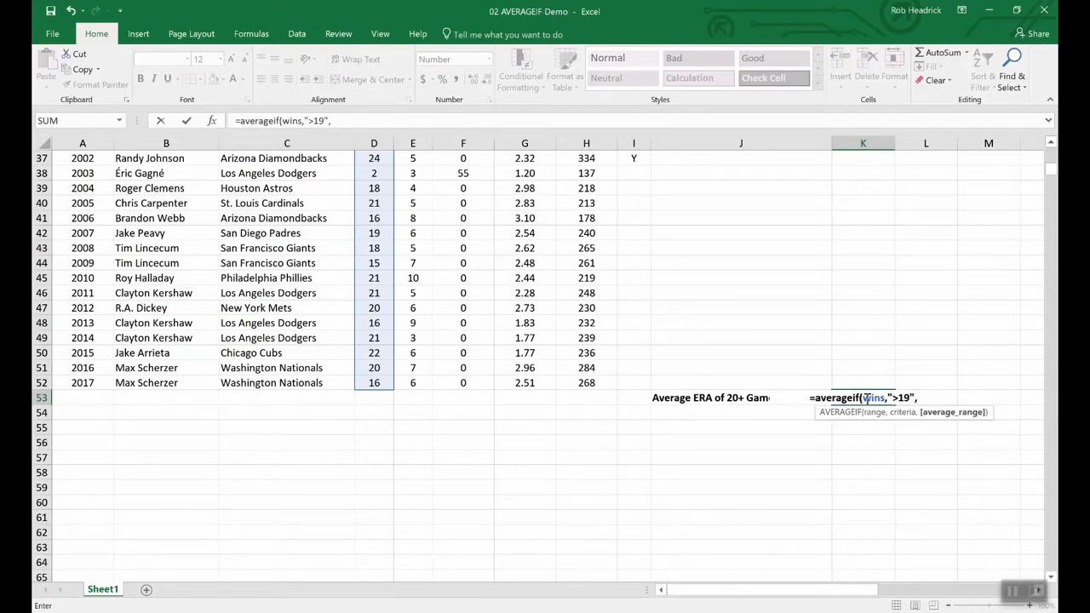
{"action": "type", "text": "era"}
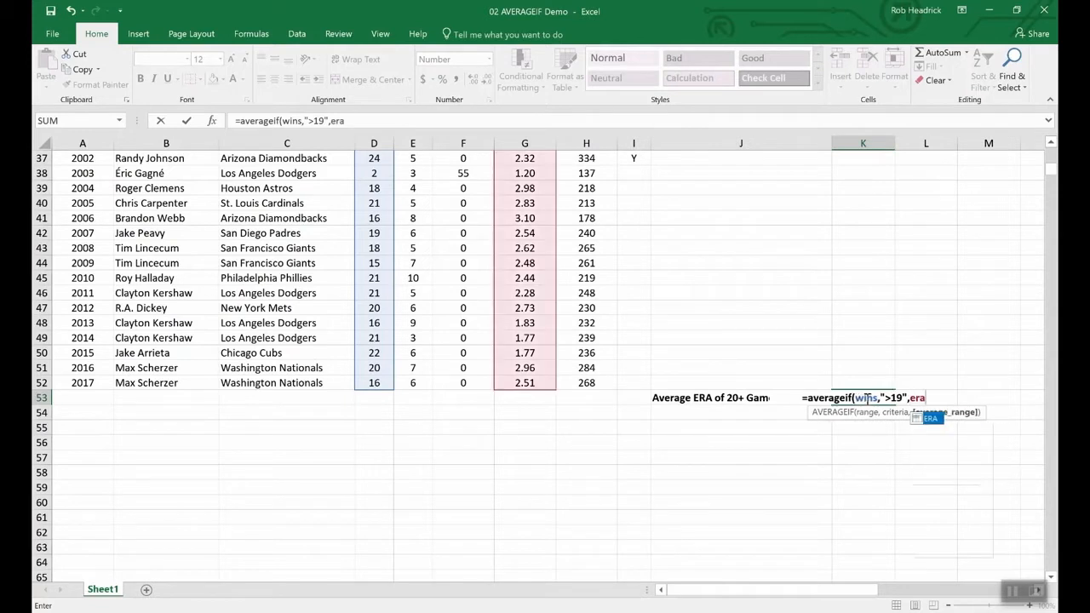
{"action": "key", "text": "Return"}
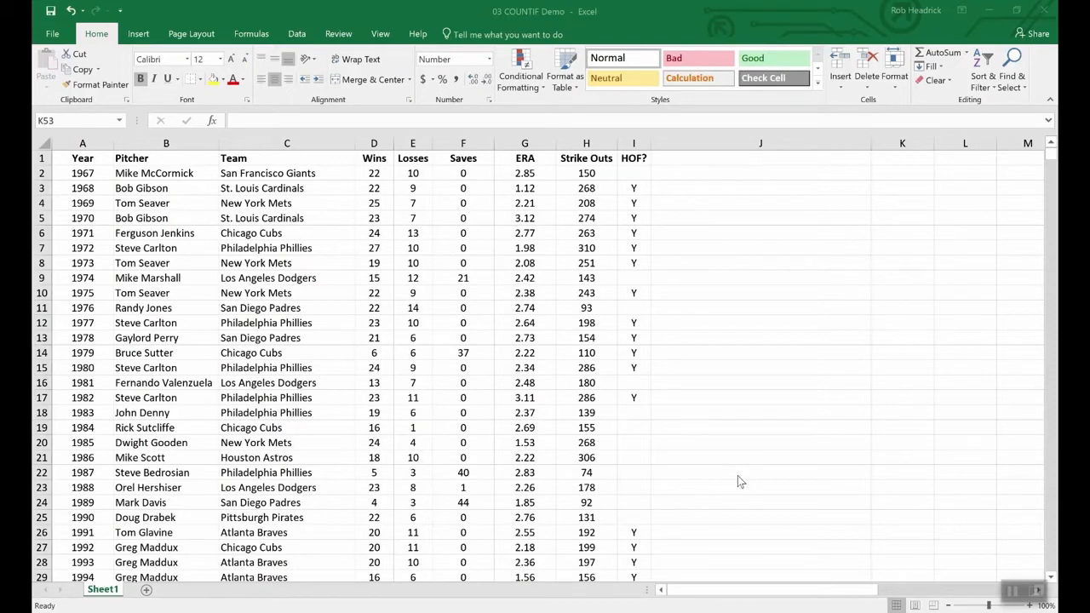
Enter =COUNTIF(team,"Philadelphia Phillies") in cell K53 to count the Phillies who have won the Cy Young.
{"action": "scroll", "coordinate": [736, 474], "scroll_direction": "down", "scroll_amount": 16}
{"action": "scroll", "coordinate": [774, 444], "scroll_direction": "up", "scroll_amount": 4}
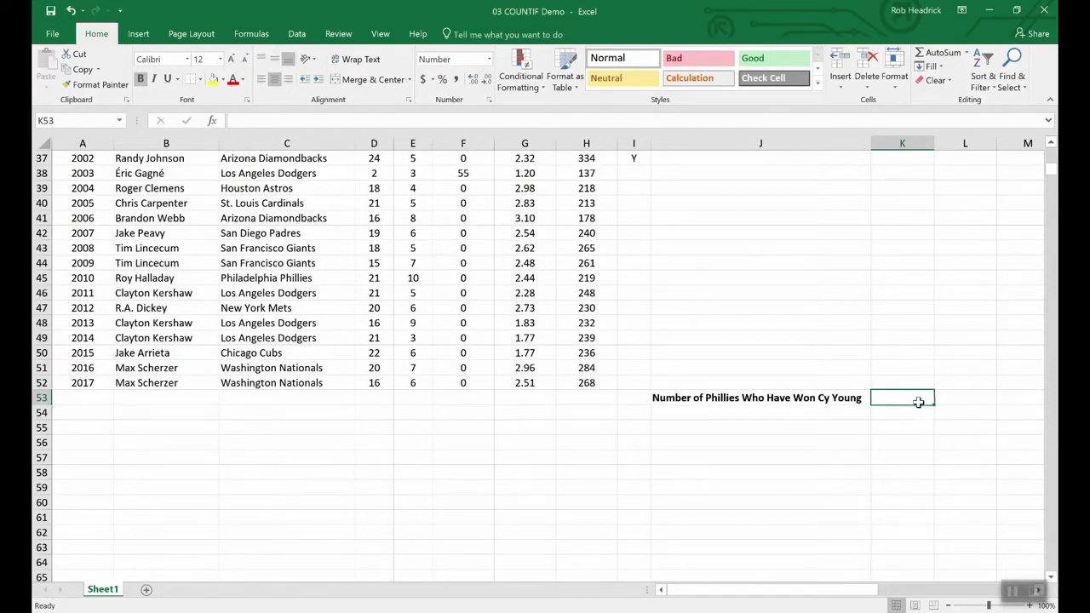
{"action": "type", "text": "="}
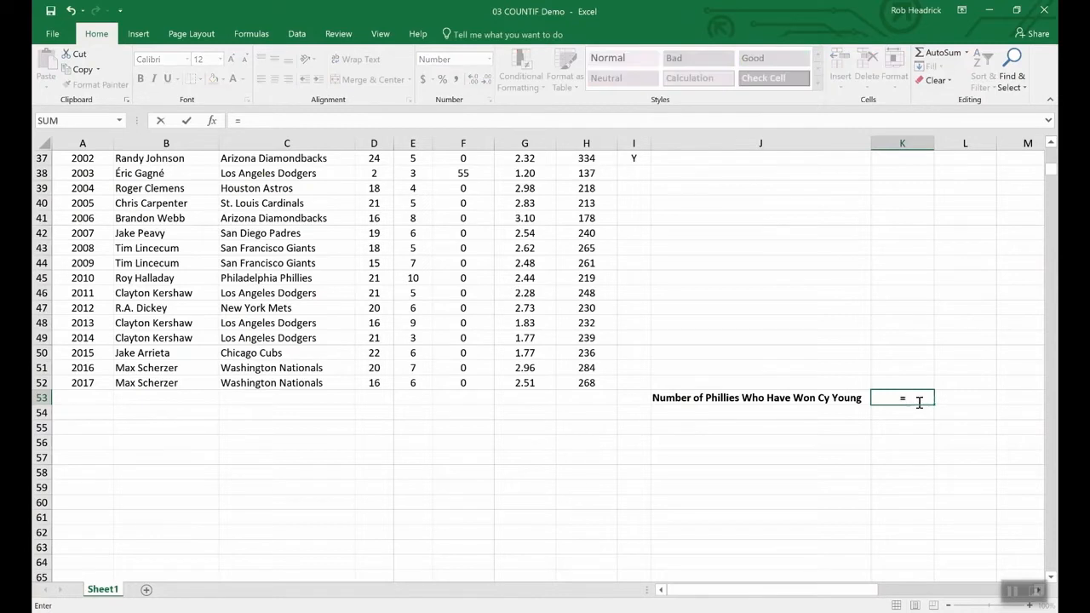
{"action": "type", "text": "CO"}
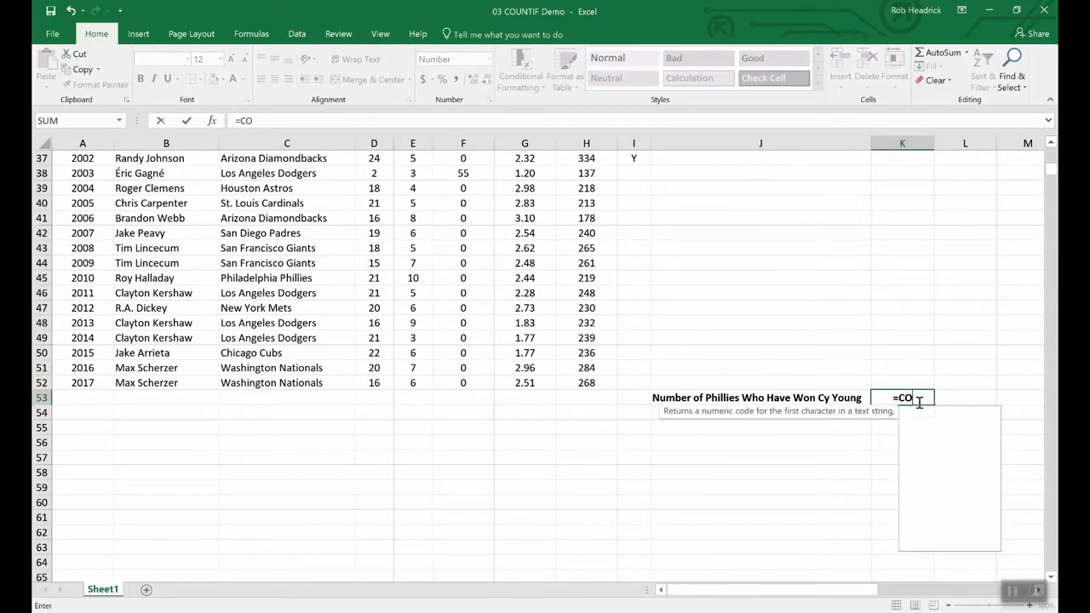
{"action": "type", "text": "UNTIF"}
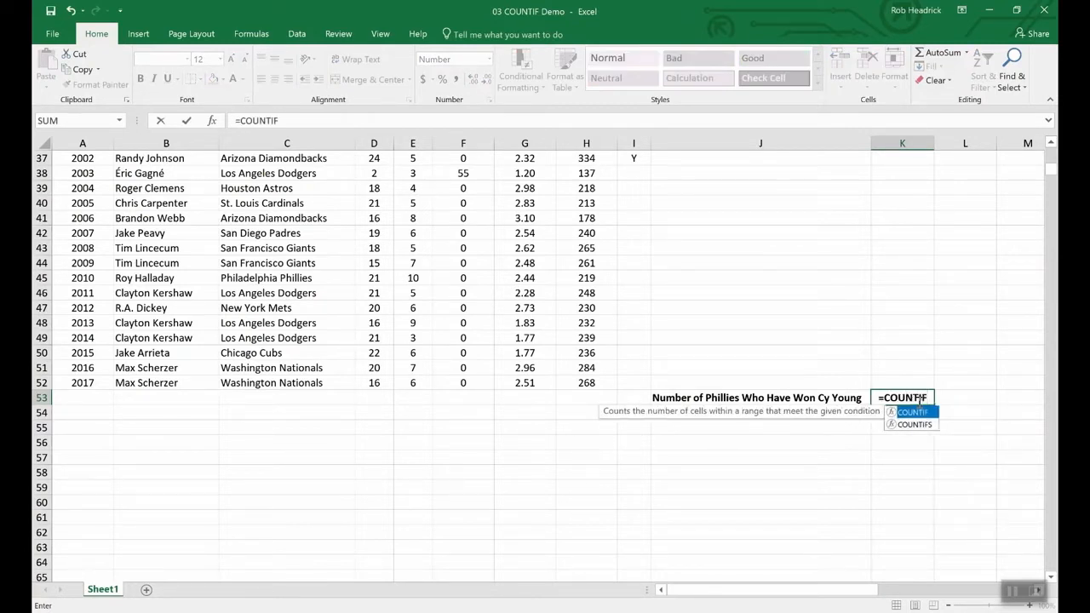
{"action": "type", "text": "("}
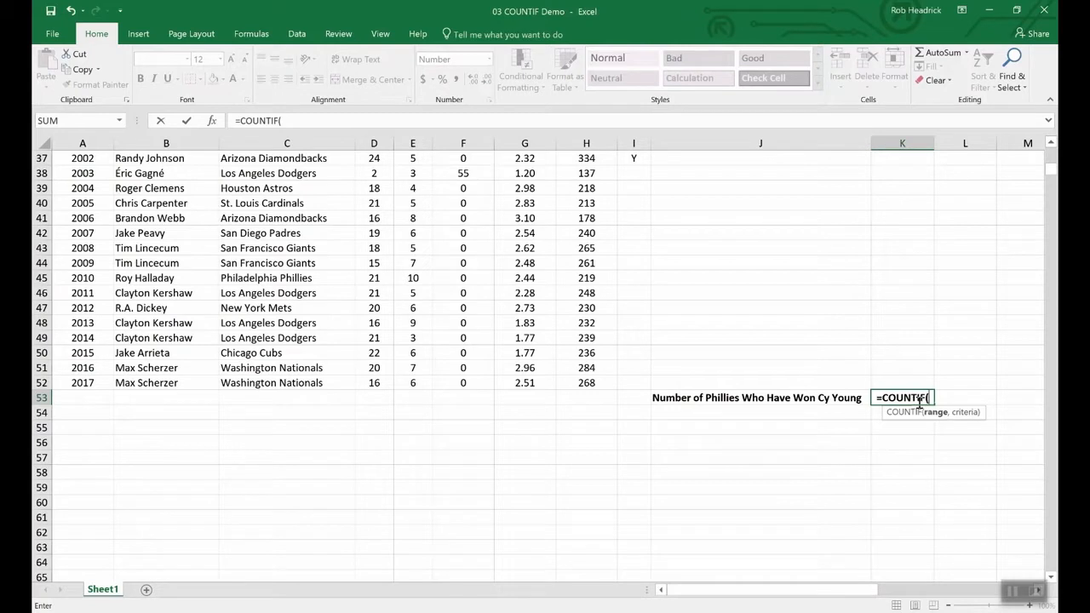
{"action": "type", "text": "team"}
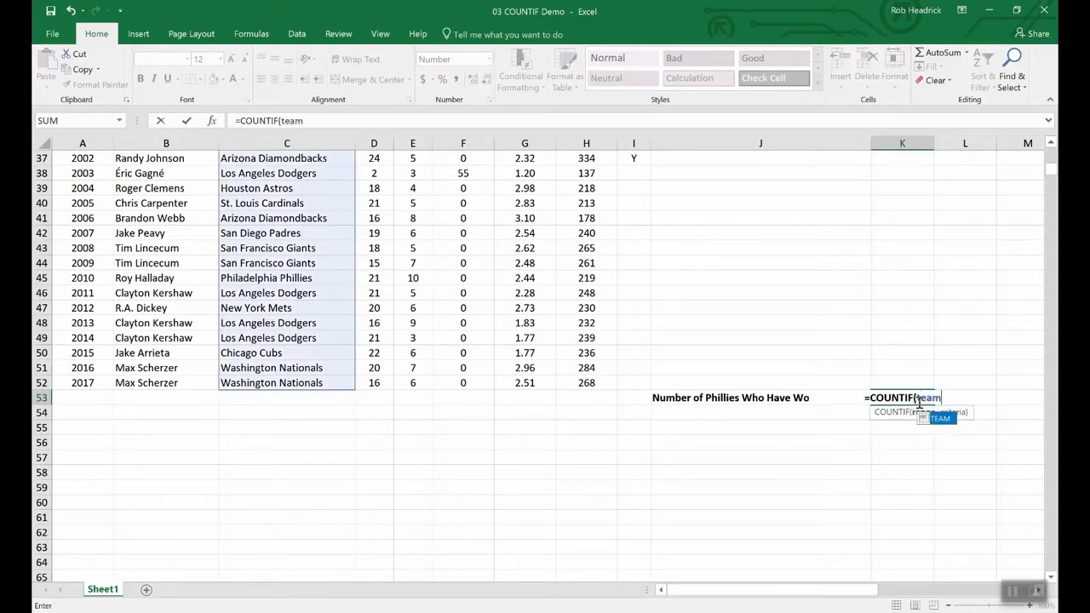
{"action": "type", "text": ","}
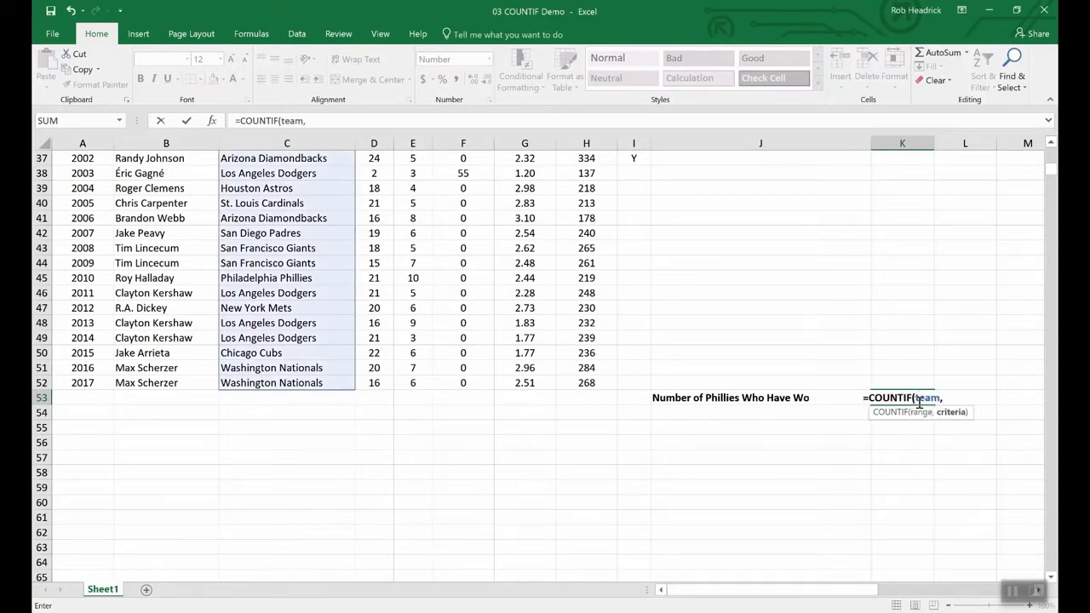
{"action": "type", "text": "\""}
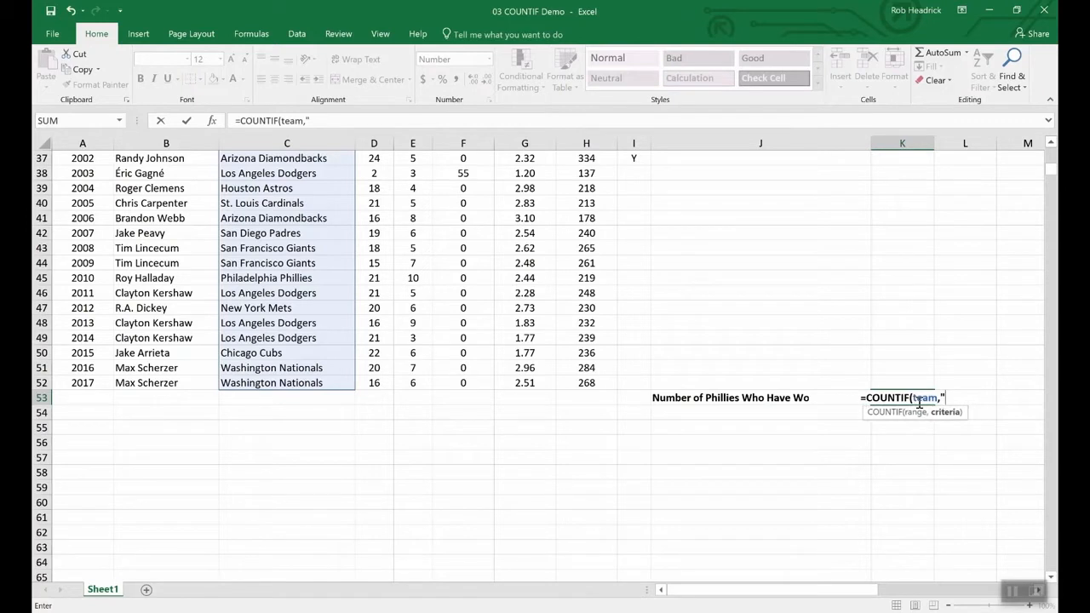
{"action": "type", "text": "Phill"}
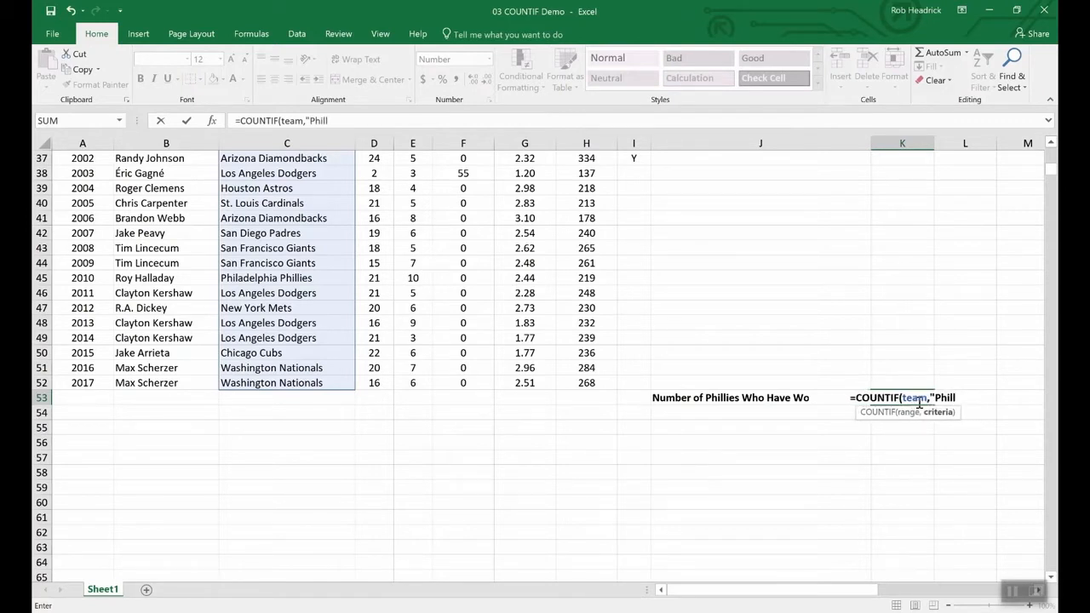
{"action": "key", "text": "BackSpace"}
{"action": "type", "text": "adelp"}
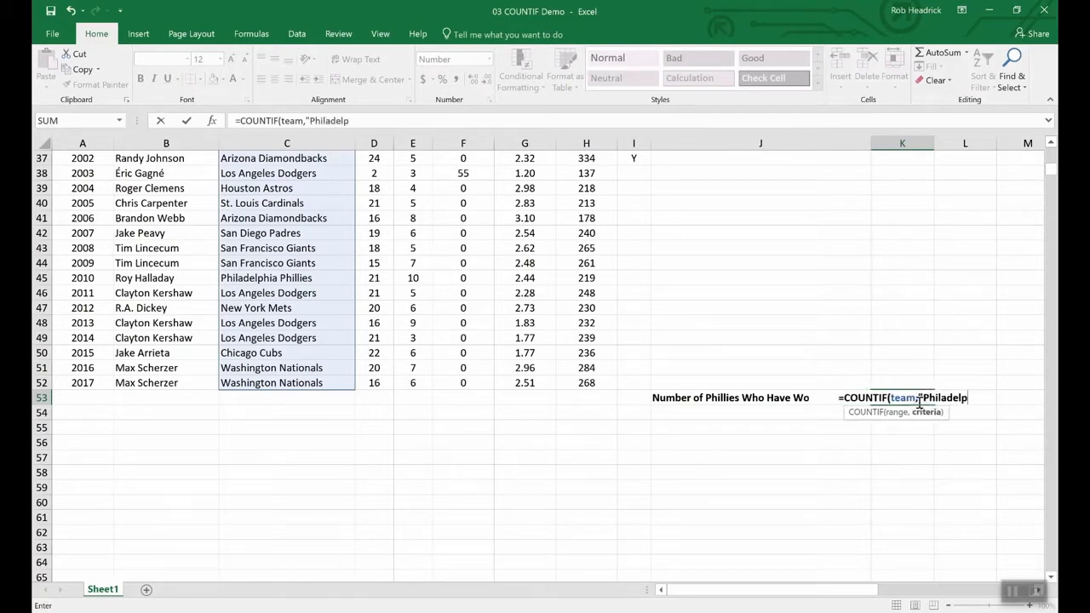
{"action": "type", "text": "hia P"}
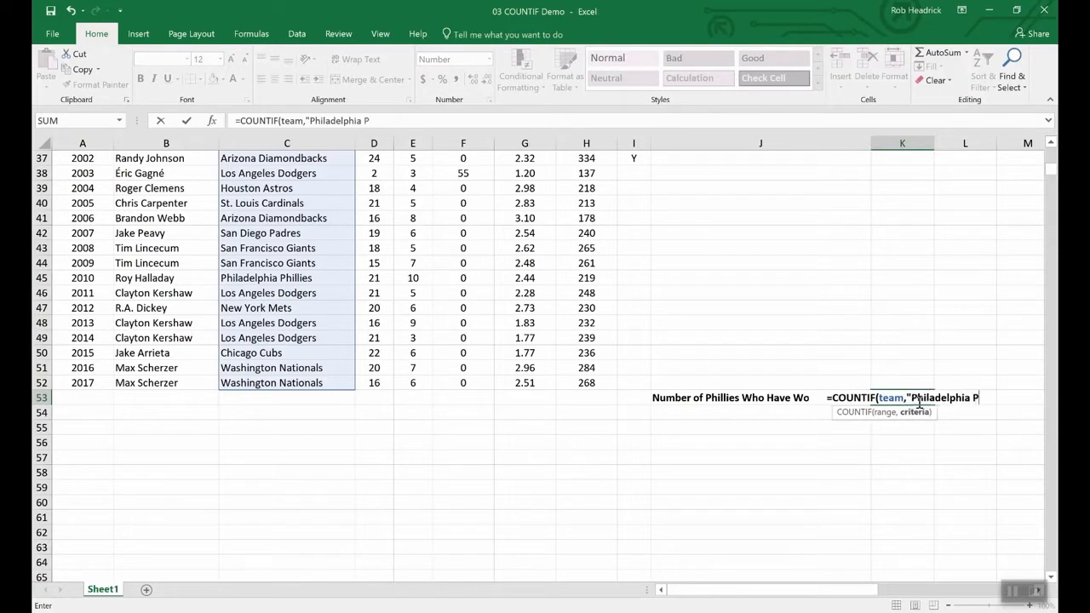
{"action": "type", "text": "hill"}
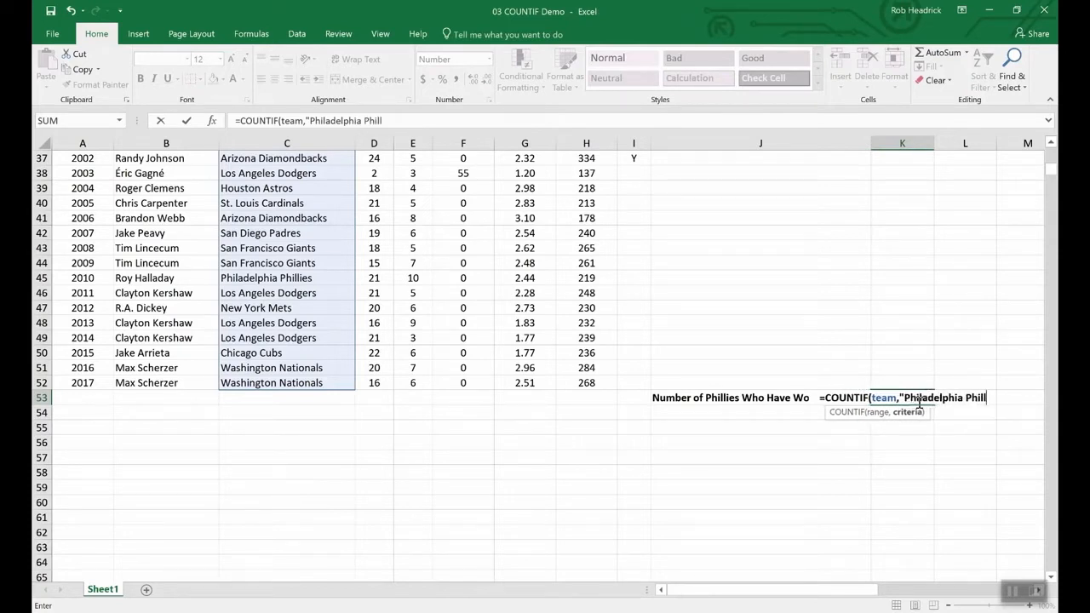
{"action": "type", "text": "ies\""}
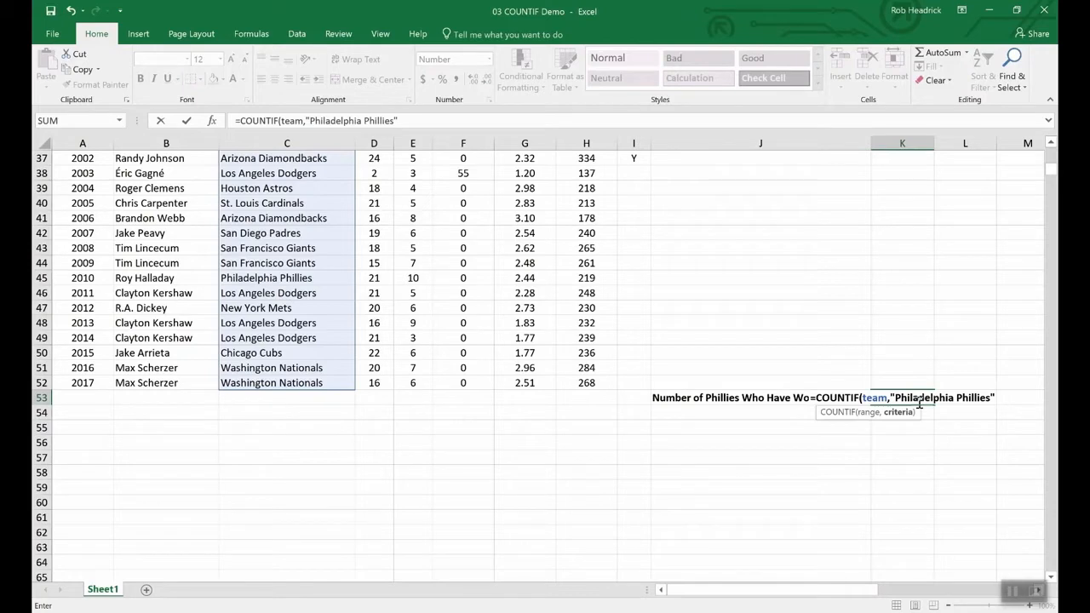
{"action": "key", "text": "Return"}
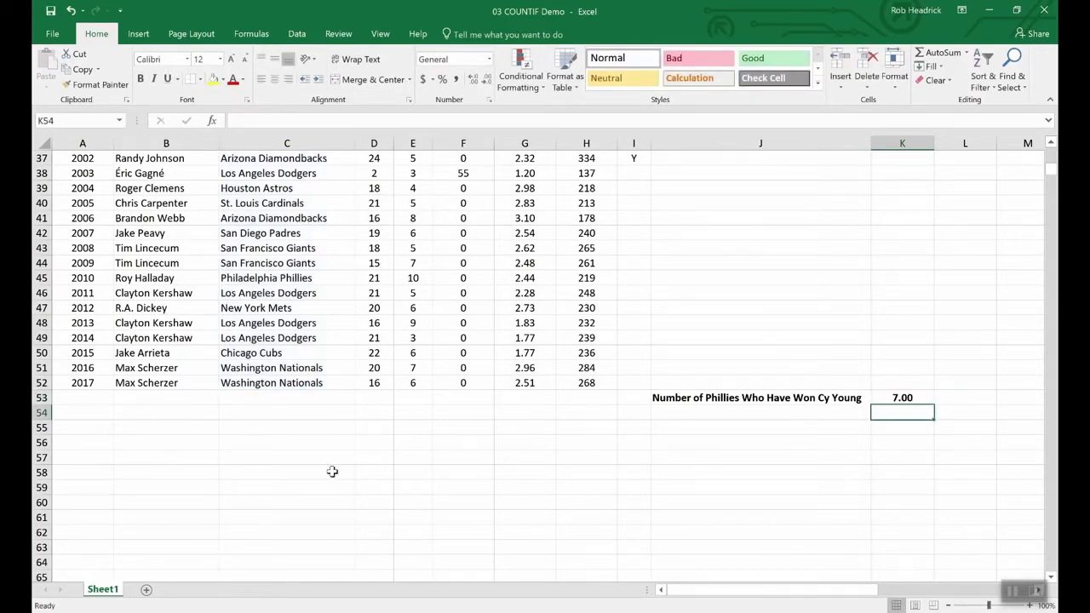
{"action": "scroll", "coordinate": [305, 477], "scroll_direction": "up", "scroll_amount": 12}
{"action": "scroll", "coordinate": [305, 477], "scroll_direction": "up", "scroll_amount": 1}
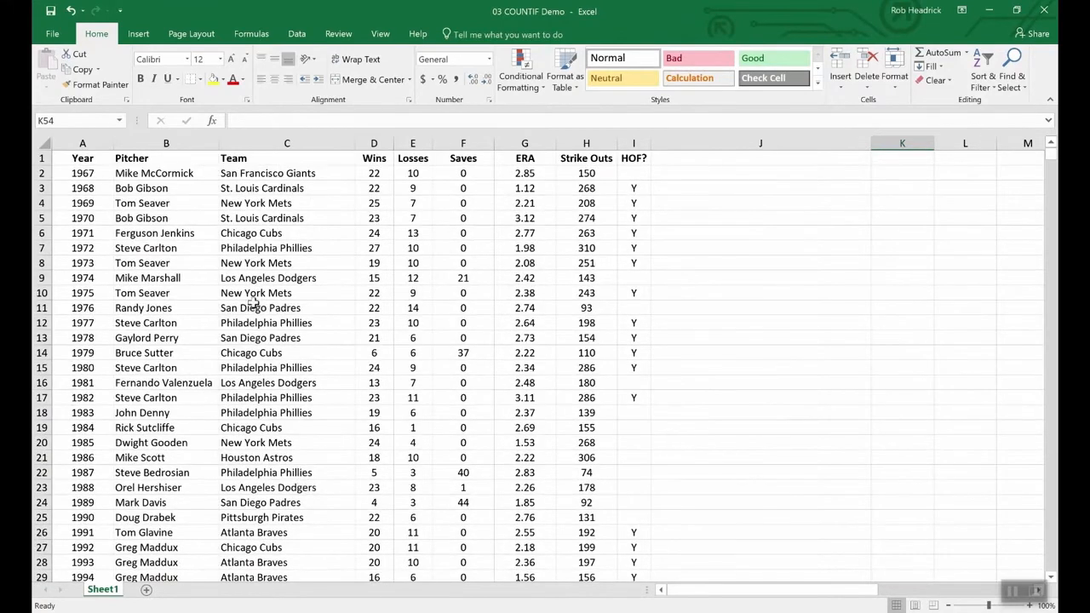
{"action": "scroll", "coordinate": [284, 321], "scroll_direction": "down", "scroll_amount": 4}
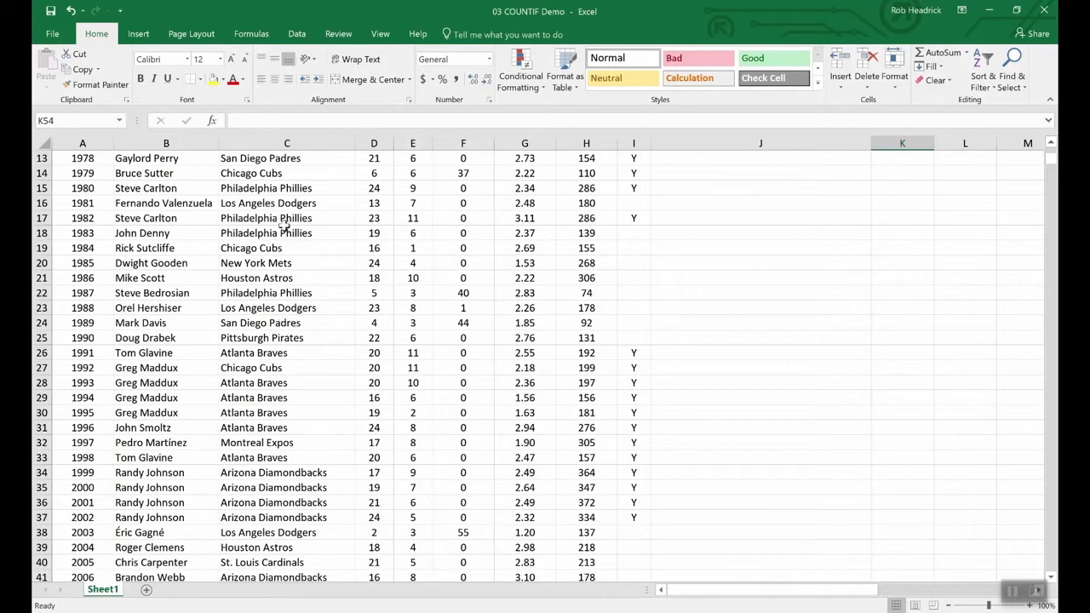
{"action": "scroll", "coordinate": [309, 375], "scroll_direction": "down", "scroll_amount": 4}
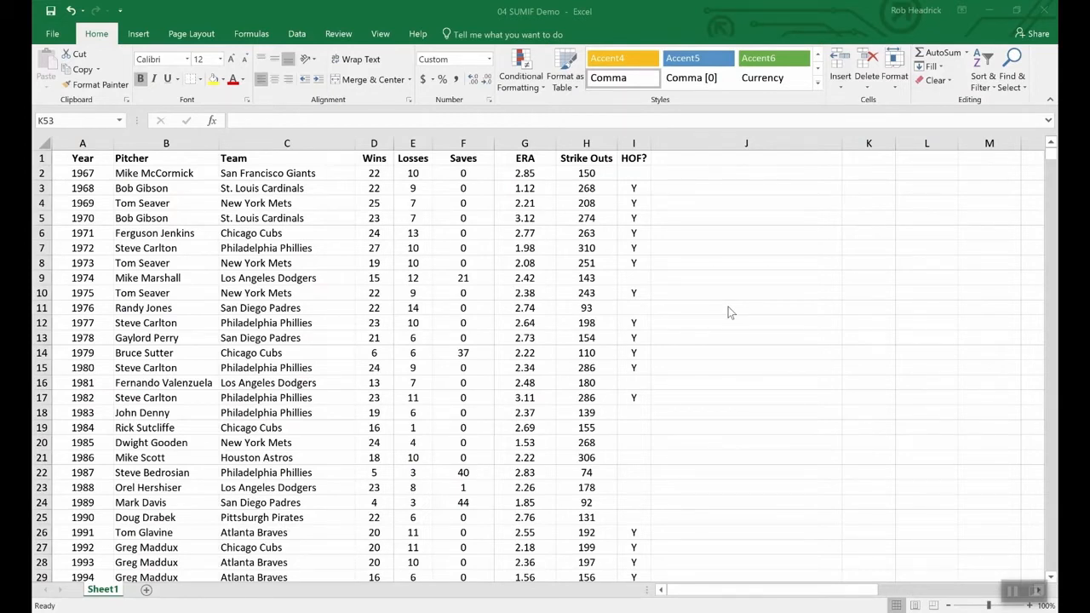
In the 04 SUMIF Demo workbook, enter =sumif(hof,"Y",Strike_Outs) in cell K53 to total the strike outs by HOF pitchers.
{"action": "left_click", "coordinate": [770, 386]}
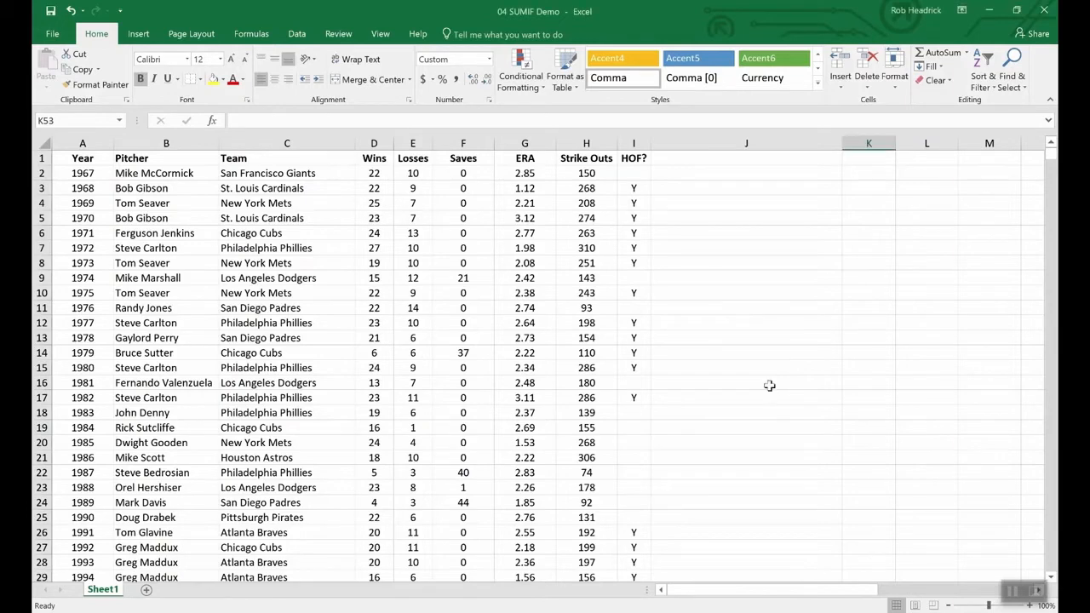
{"action": "scroll", "coordinate": [769, 386], "scroll_direction": "down", "scroll_amount": 16}
{"action": "scroll", "coordinate": [770, 386], "scroll_direction": "up", "scroll_amount": 7}
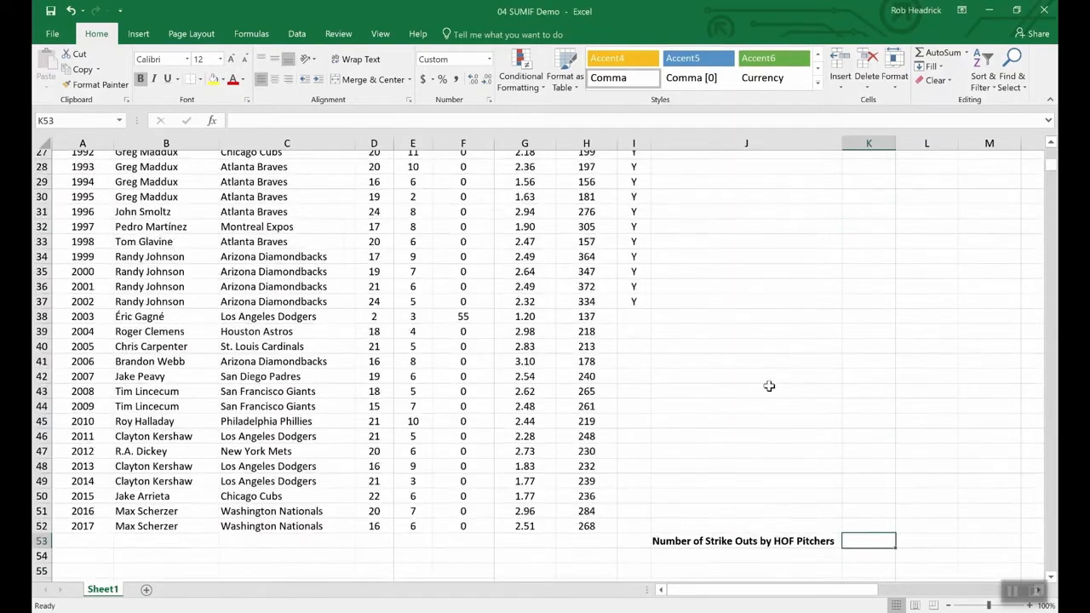
{"action": "scroll", "coordinate": [837, 405], "scroll_direction": "up", "scroll_amount": 1}
{"action": "scroll", "coordinate": [851, 528], "scroll_direction": "down", "scroll_amount": 4}
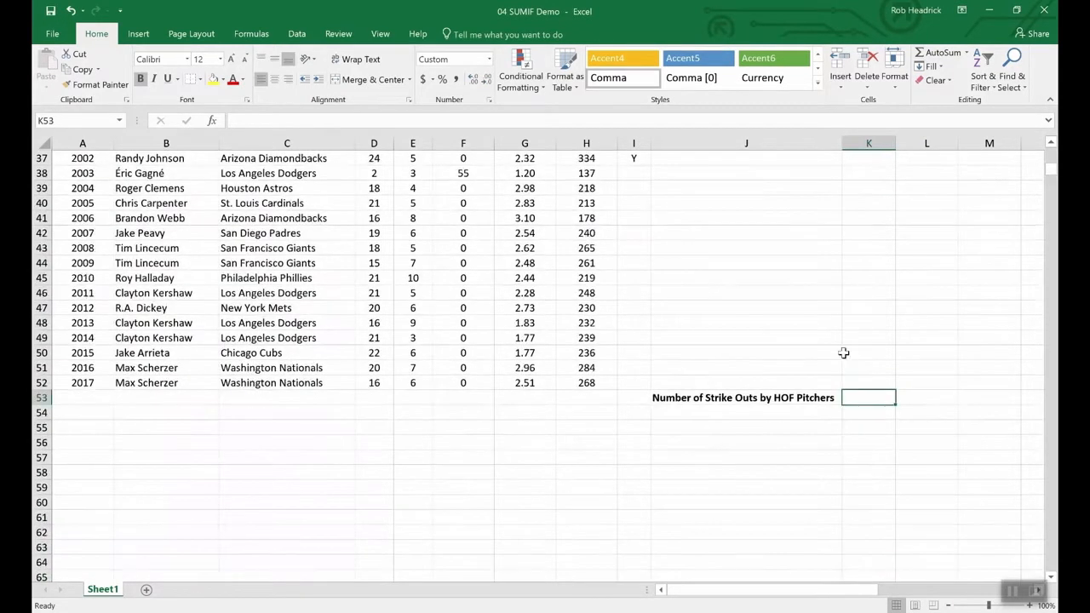
{"action": "type", "text": "="}
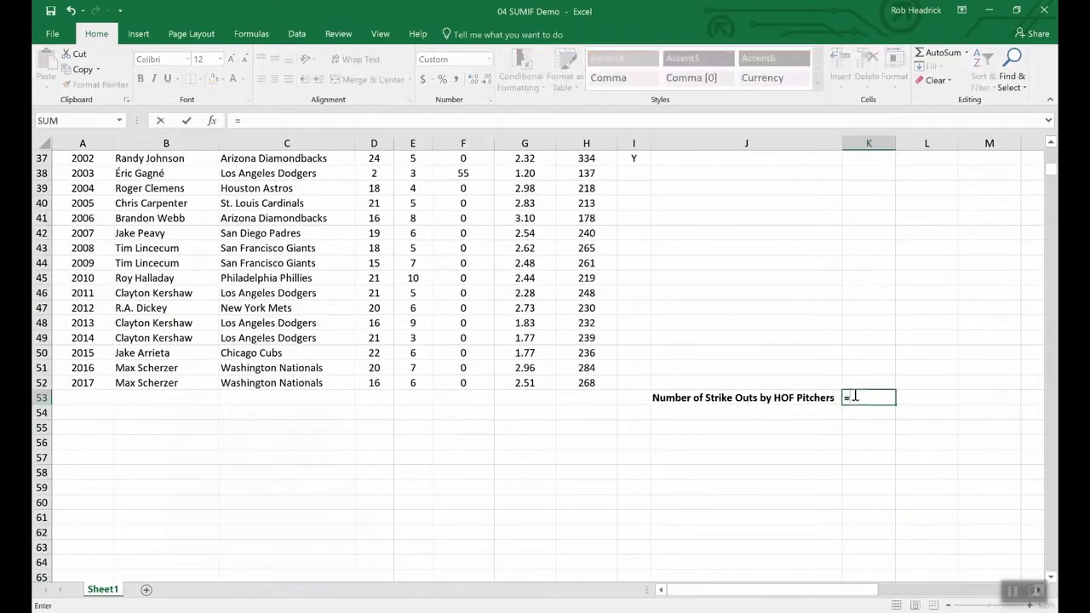
{"action": "type", "text": "sumin"}
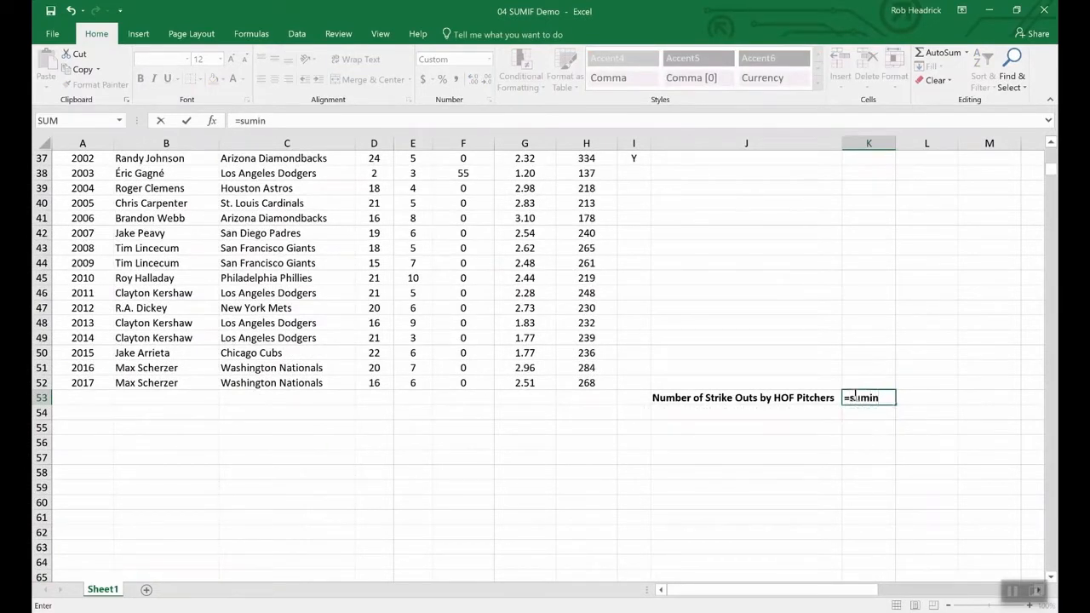
{"action": "key", "text": "BackSpace"}
{"action": "type", "text": "f("}
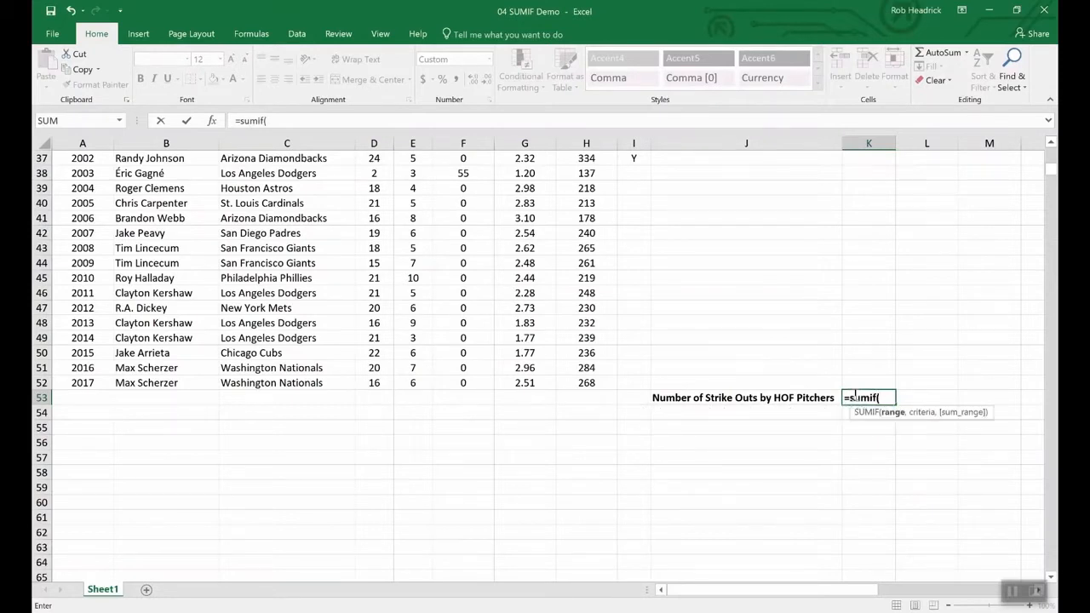
{"action": "type", "text": "hof,"}
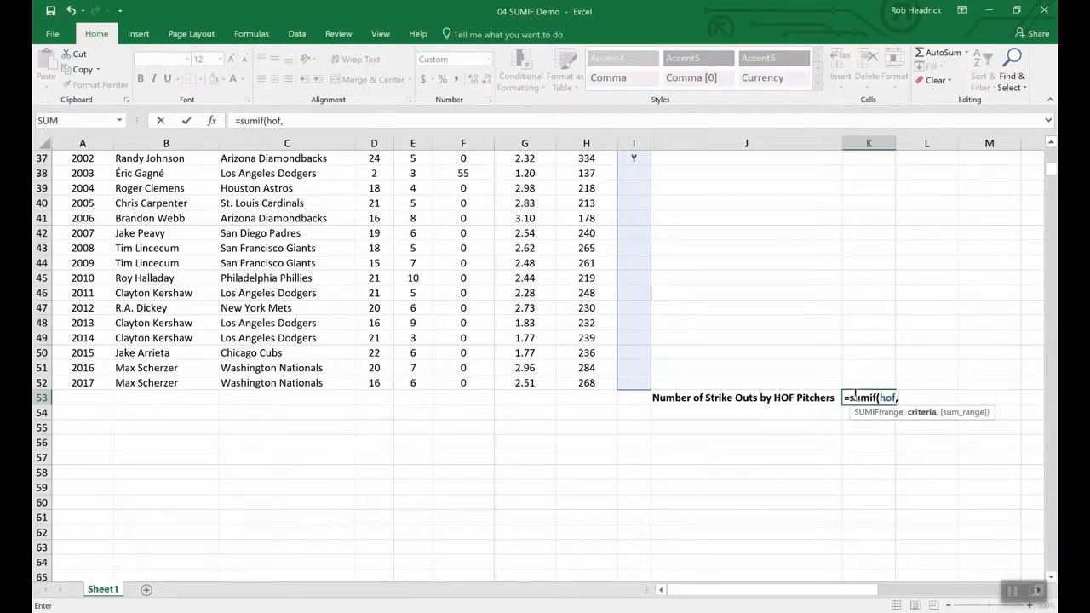
{"action": "type", "text": "\"Y\","}
{"action": "type", "text": "s"}
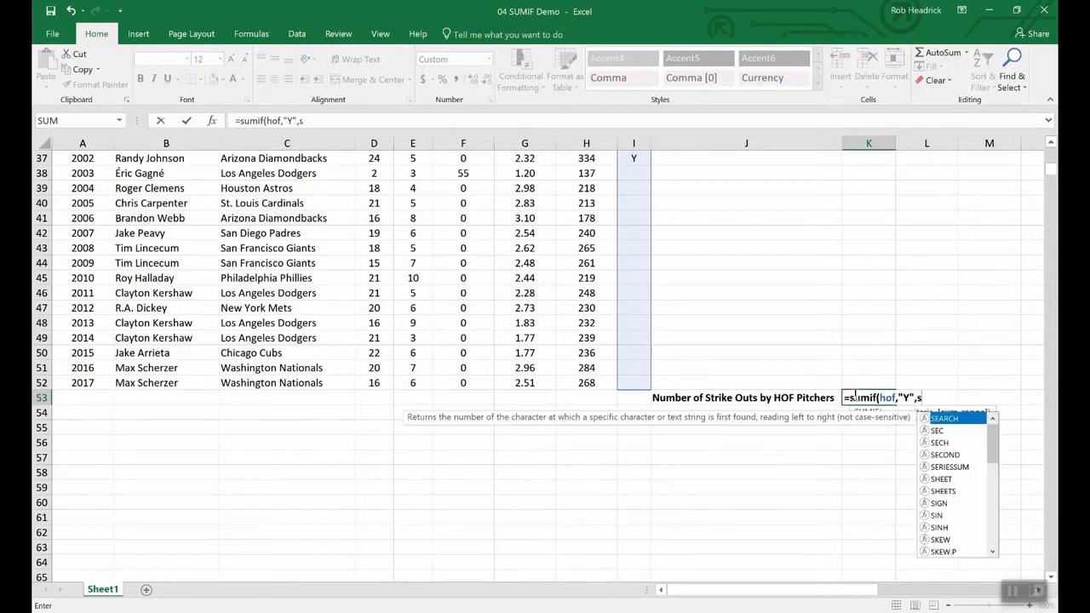
{"action": "type", "text": "tr"}
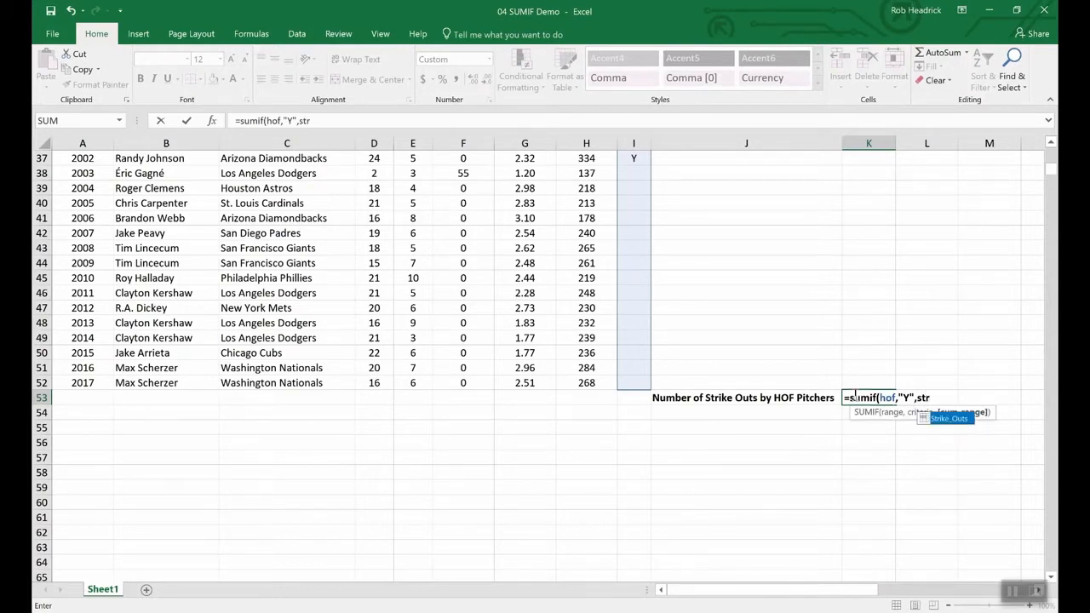
{"action": "left_click", "coordinate": [950, 420]}
{"action": "double_click", "coordinate": [950, 419]}
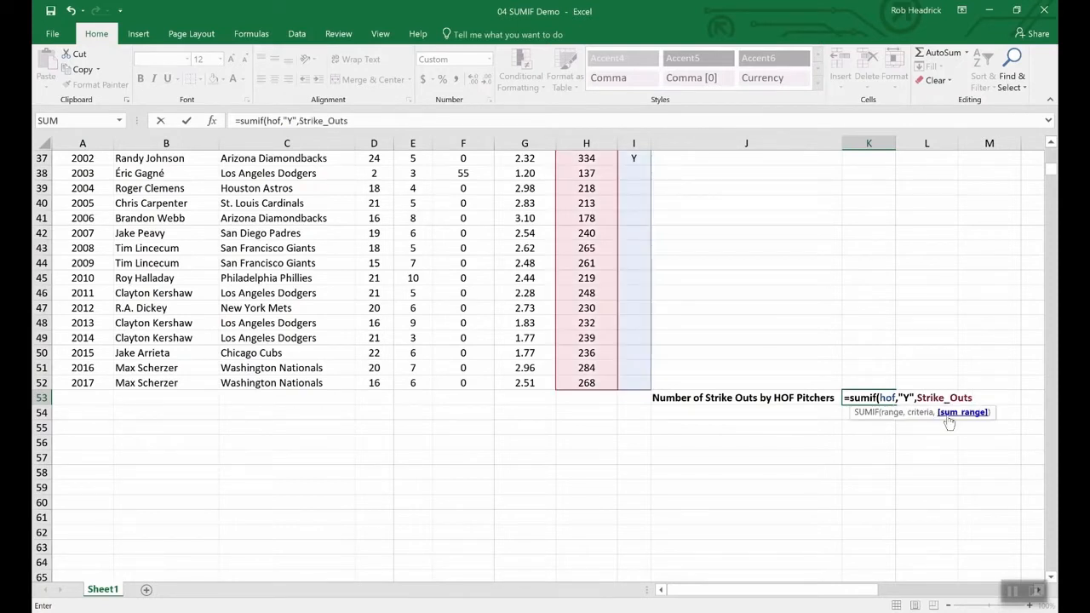
{"action": "type", "text": ")"}
{"action": "key", "text": "Return"}
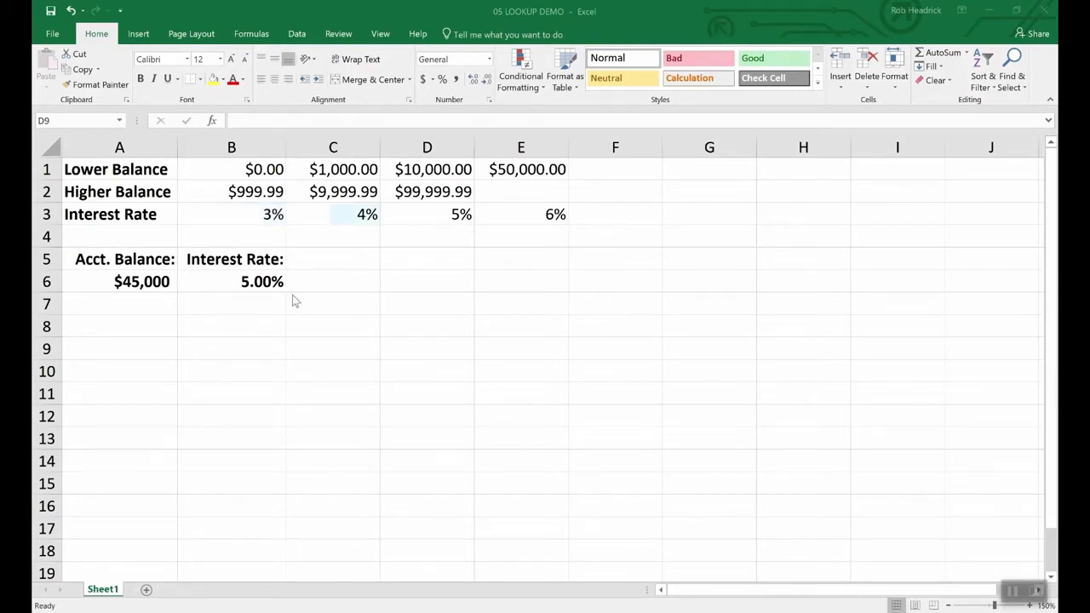
In the 05 LOOKUP DEMO workbook, examine the account balance in A6 and the interest rate cell B6.
{"action": "left_click", "coordinate": [142, 281]}
{"action": "left_click", "coordinate": [142, 281]}
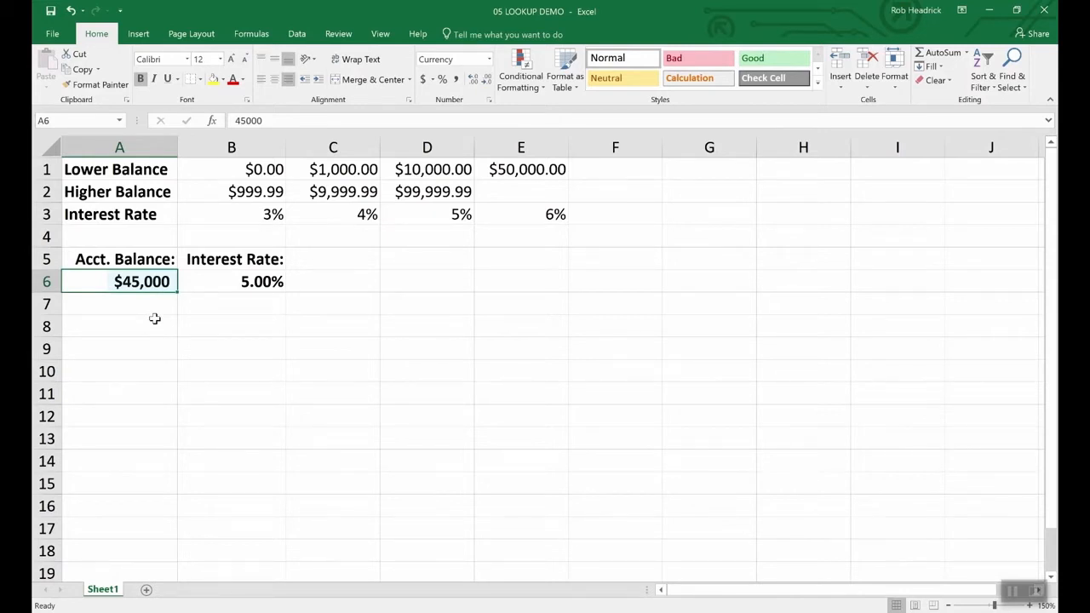
{"action": "left_click", "coordinate": [262, 282]}
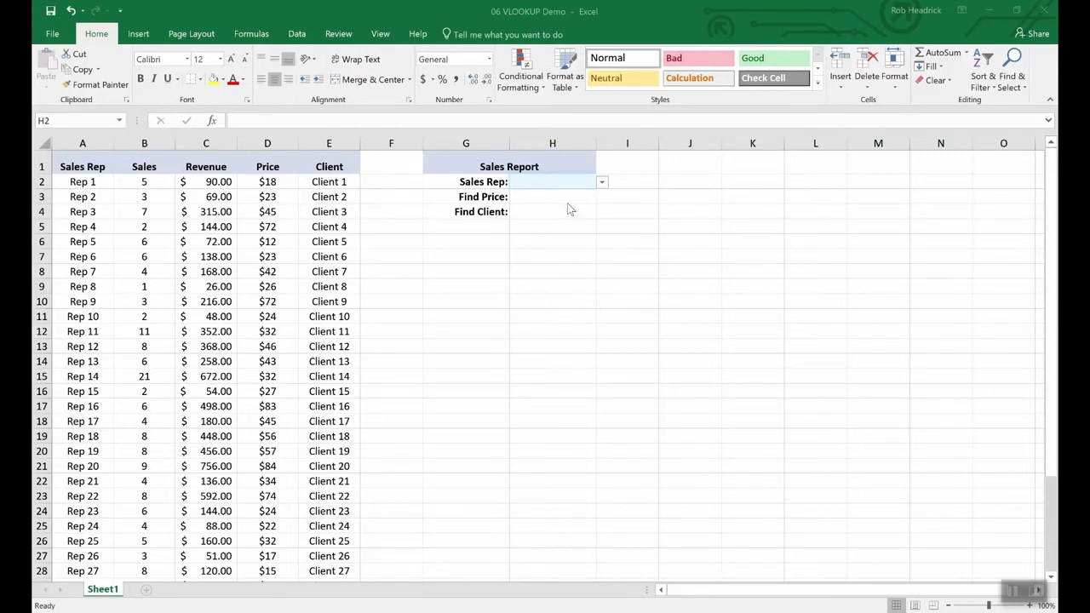
In the 06 VLOOKUP Demo workbook, choose Rep 16 as the Sales Rep in cell H2 of the Sales Report.
{"action": "left_click", "coordinate": [602, 183]}
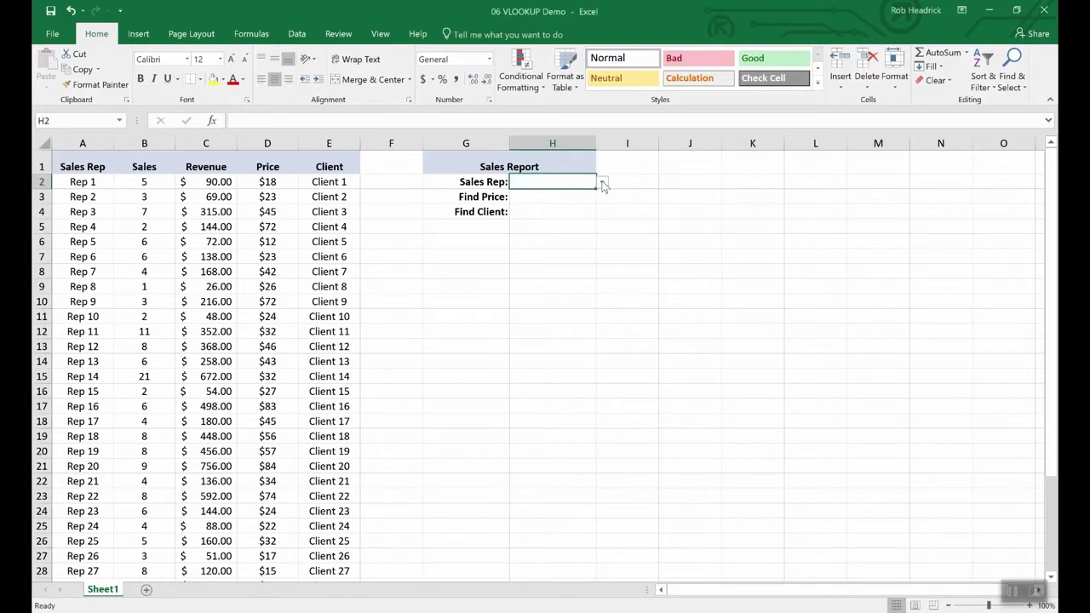
{"action": "left_click", "coordinate": [602, 182]}
{"action": "mouse_move", "coordinate": [600, 199]}
{"action": "left_mouse_down"}
{"action": "mouse_move", "coordinate": [599, 292]}
{"action": "mouse_move", "coordinate": [593, 208]}
{"action": "left_mouse_up"}
{"action": "left_click", "coordinate": [528, 204]}
Enter =vlookup(H2,A2:E36,4,false) in cell H3 to find the selected rep's price, and check it against row 17.
{"action": "left_click", "coordinate": [545, 198]}
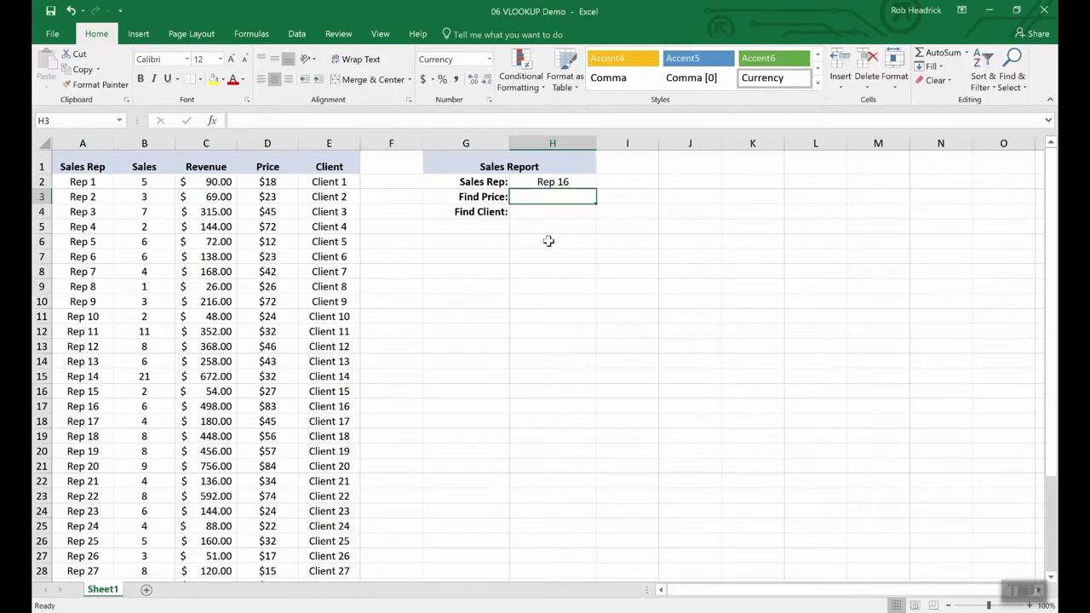
{"action": "type", "text": "=vlookup"}
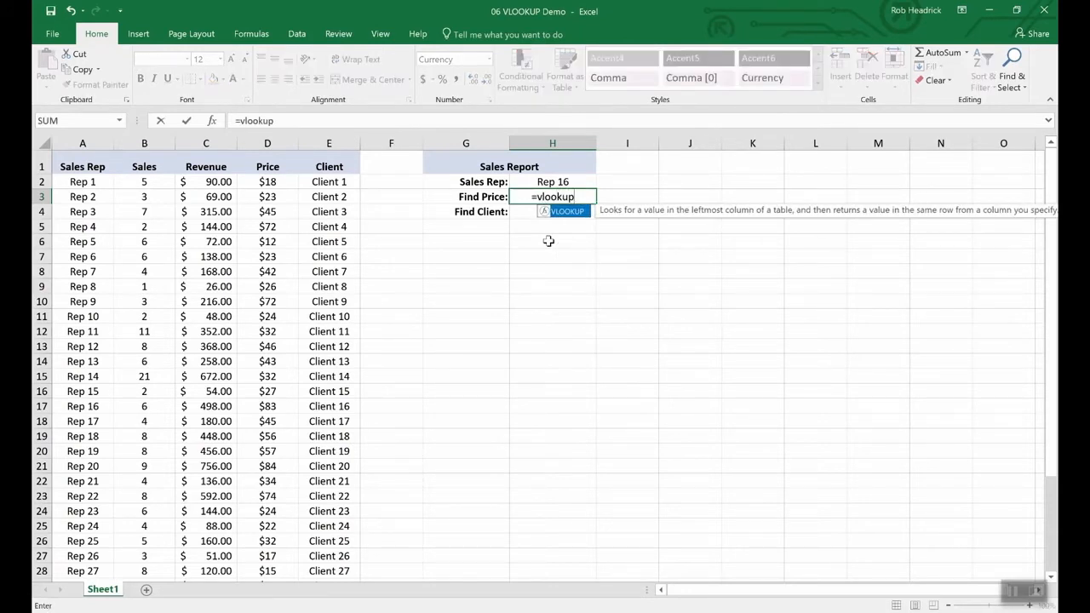
{"action": "type", "text": "("}
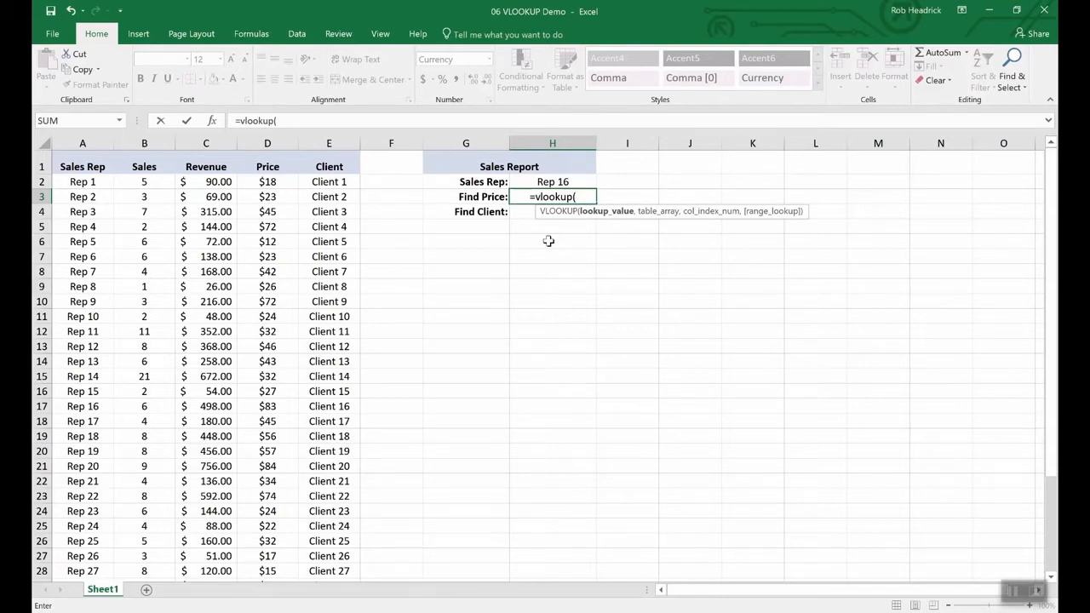
{"action": "left_click", "coordinate": [552, 184]}
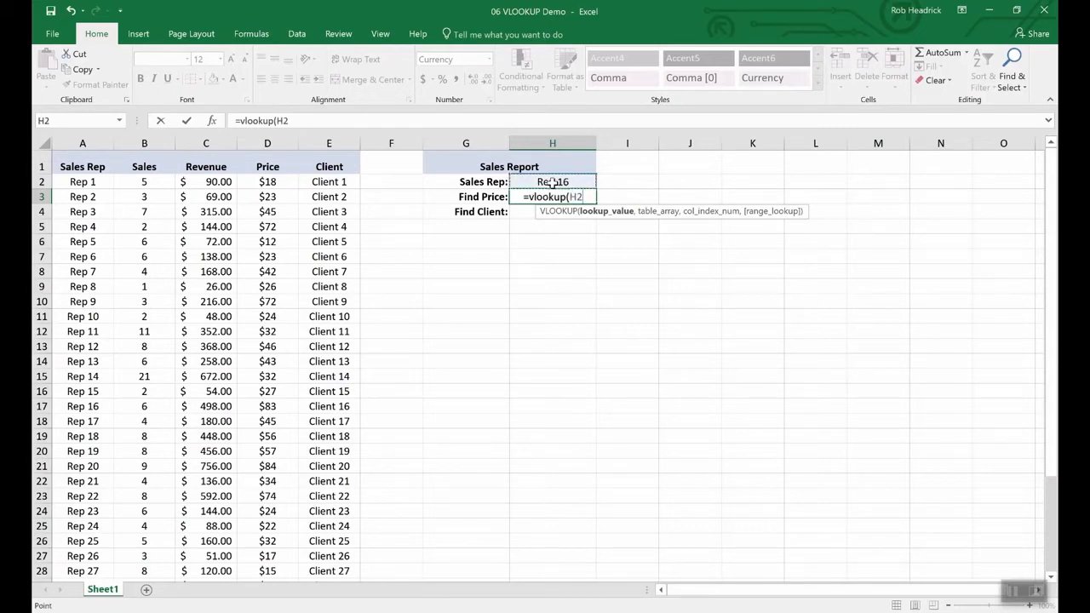
{"action": "type", "text": ","}
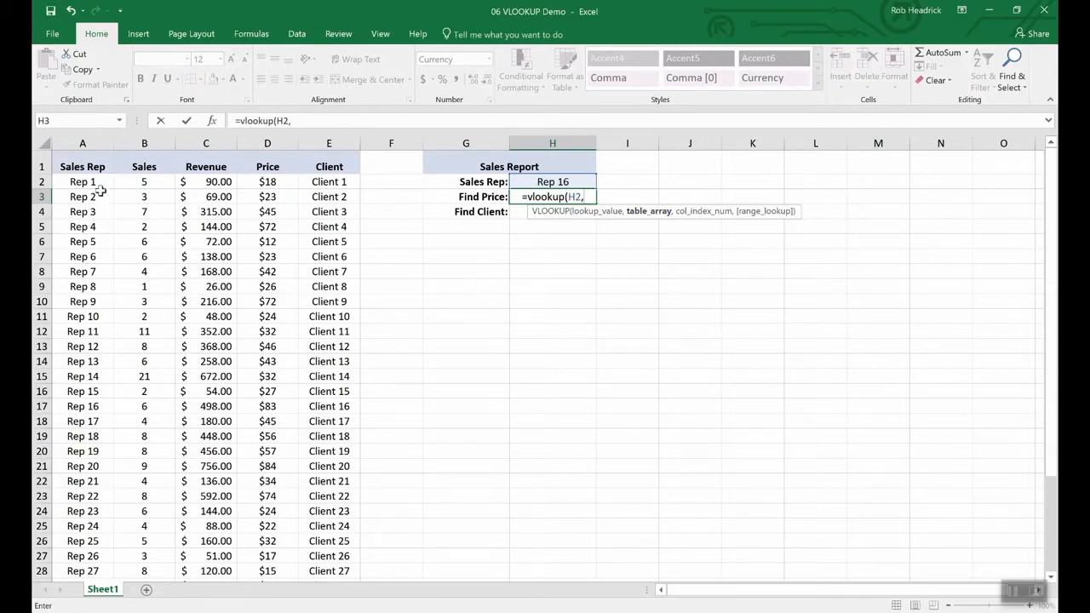
{"action": "left_click_drag", "start_coordinate": [78, 182], "coordinate": [304, 532]}
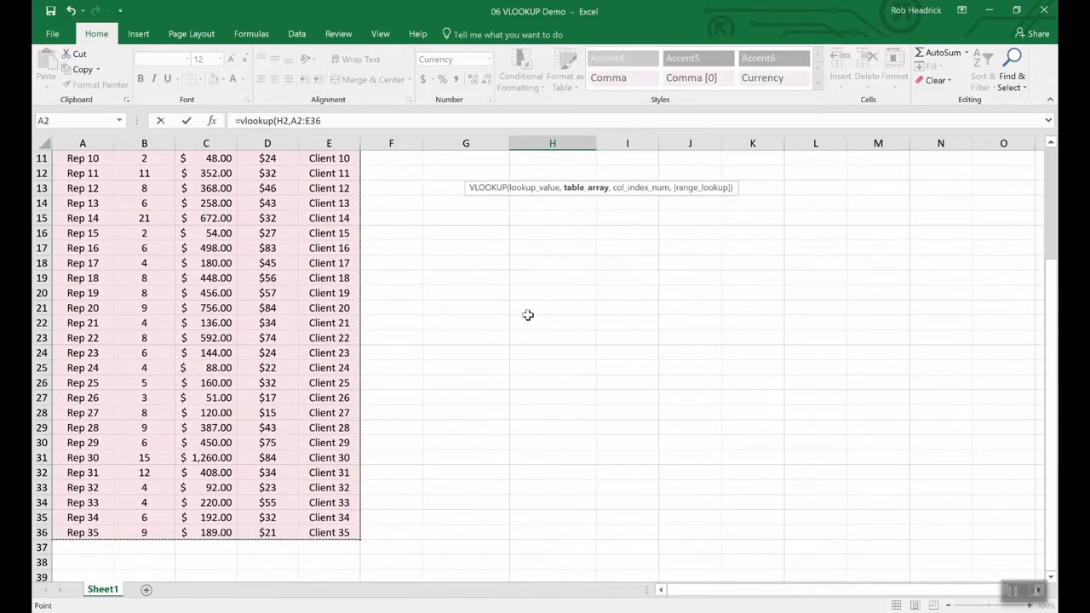
{"action": "scroll", "coordinate": [528, 315], "scroll_direction": "up", "scroll_amount": 4}
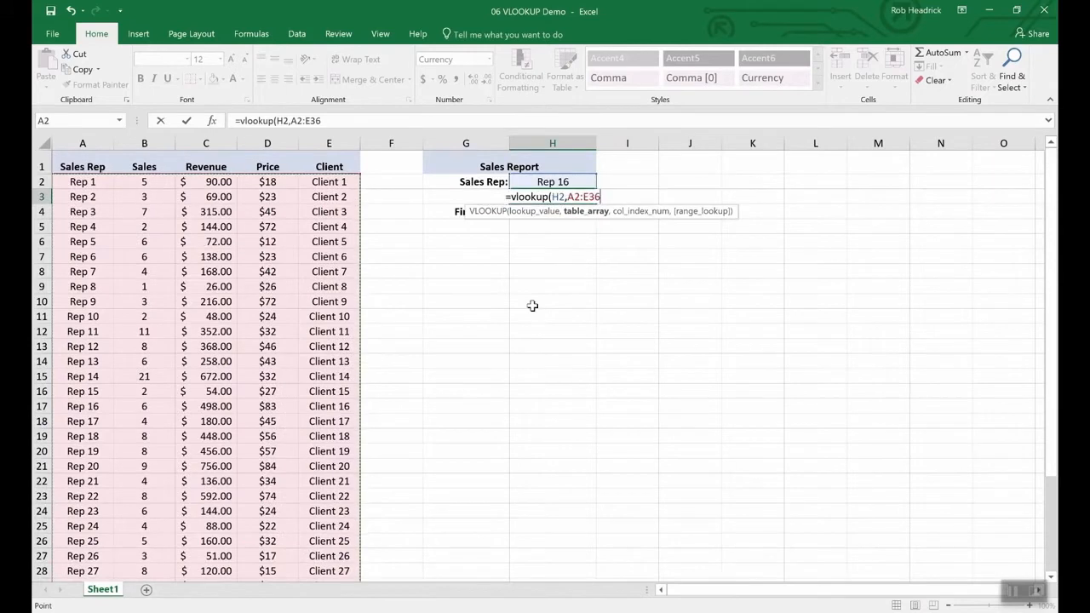
{"action": "type", "text": ","}
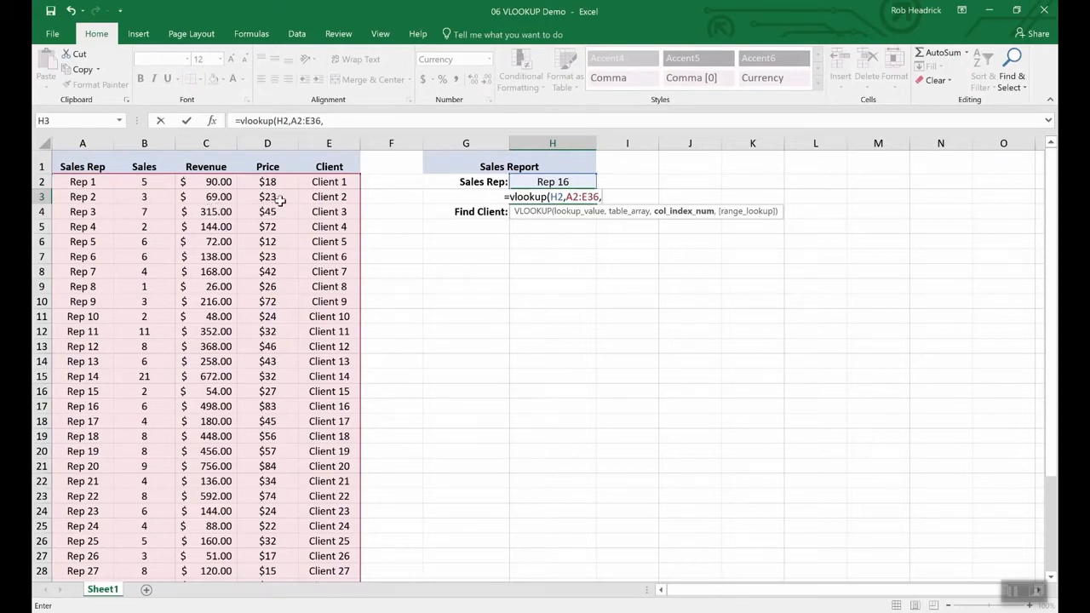
{"action": "type", "text": "4"}
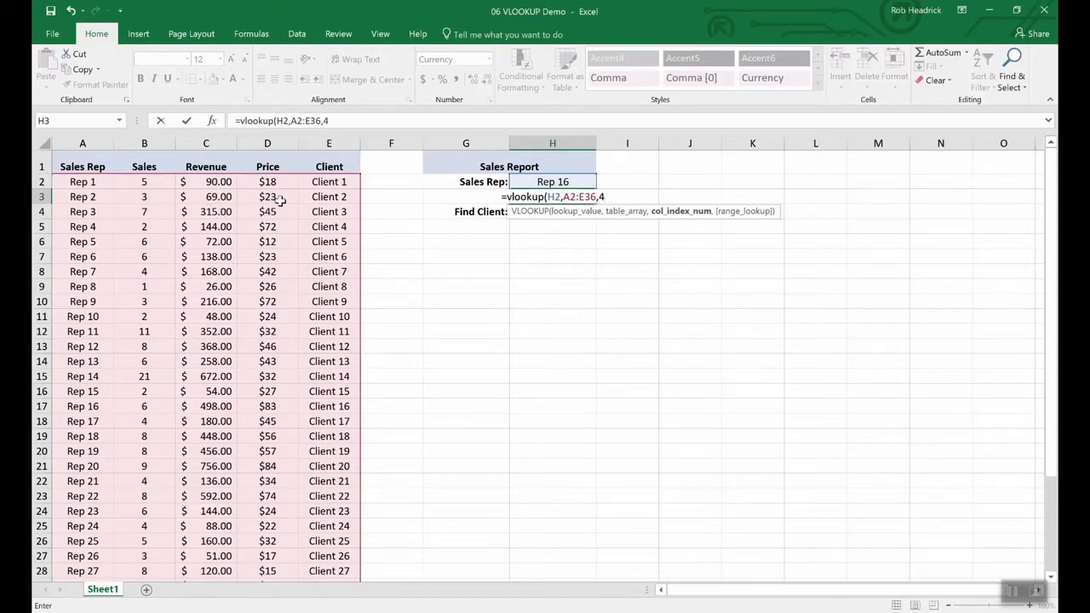
{"action": "type", "text": ","}
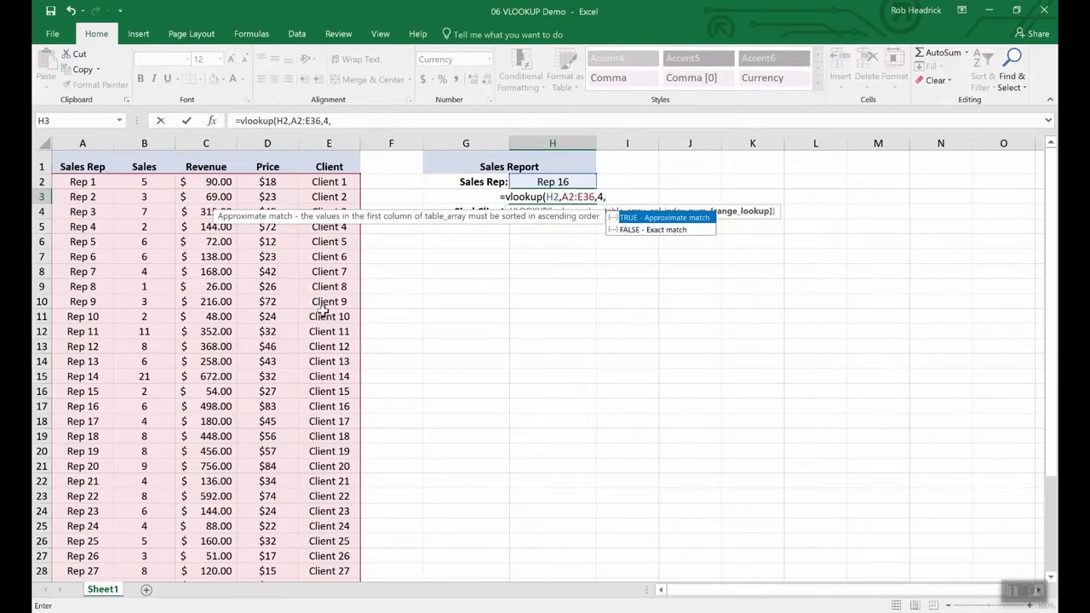
{"action": "type", "text": "false"}
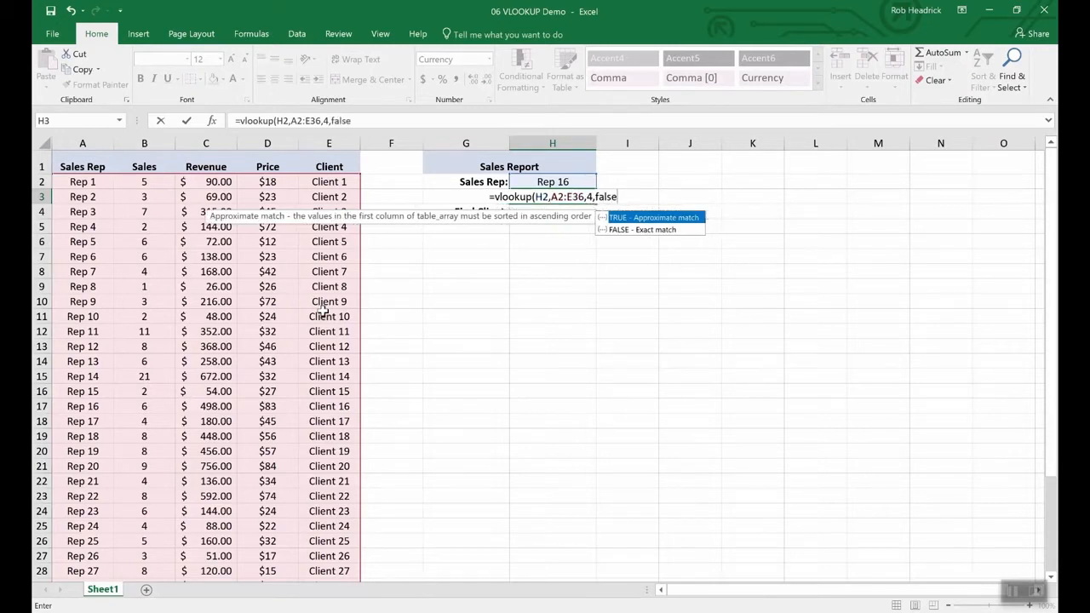
{"action": "key", "text": "Return"}
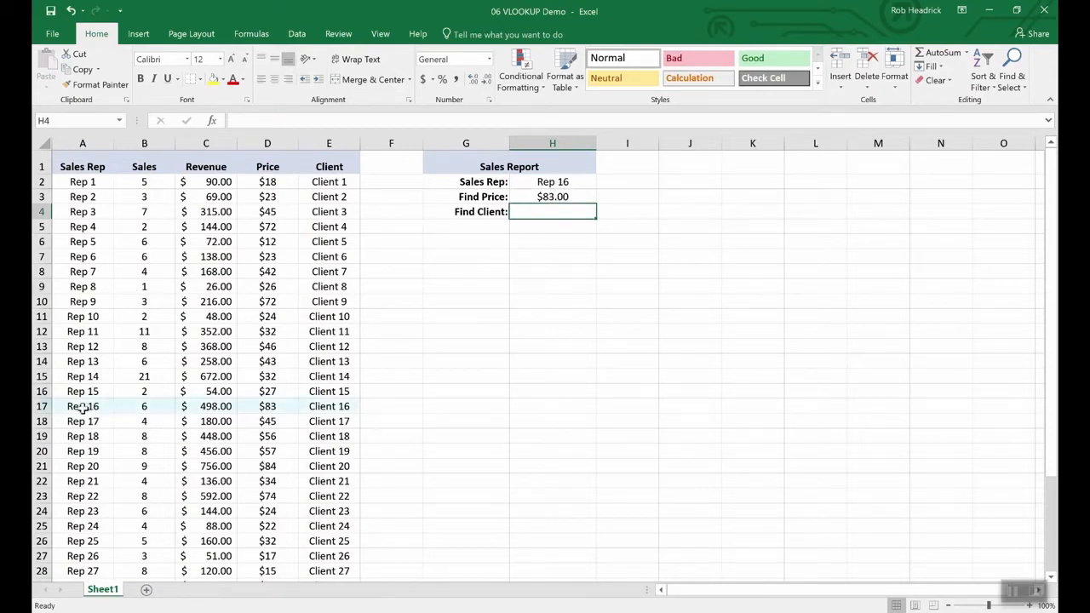
{"action": "left_click", "coordinate": [42, 406]}
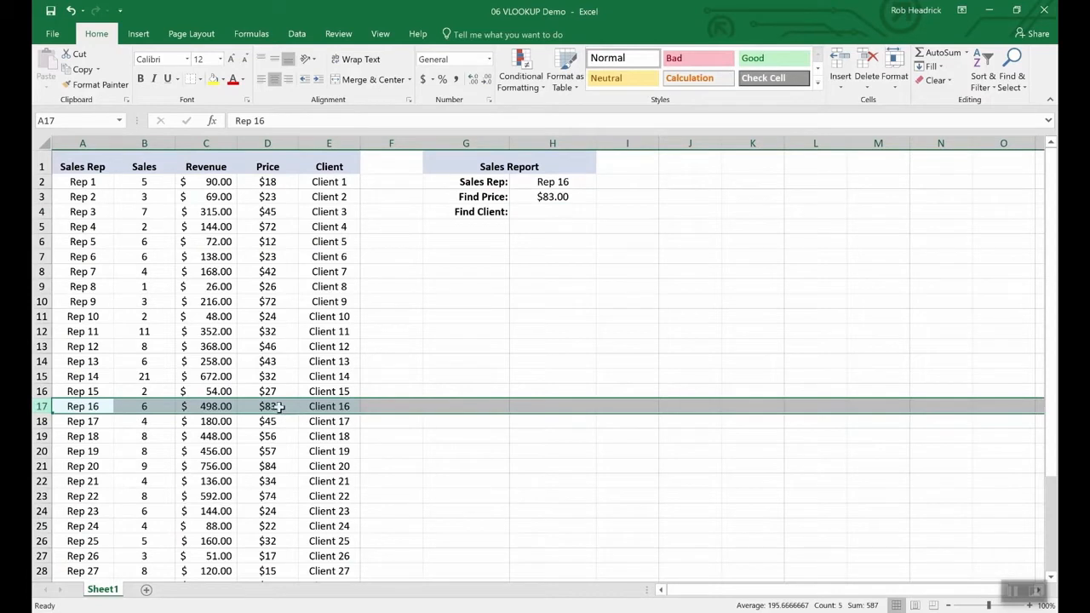
Copy the Find Price formula from cell H3 into the Find Client cell H4.
{"action": "left_click", "coordinate": [550, 210]}
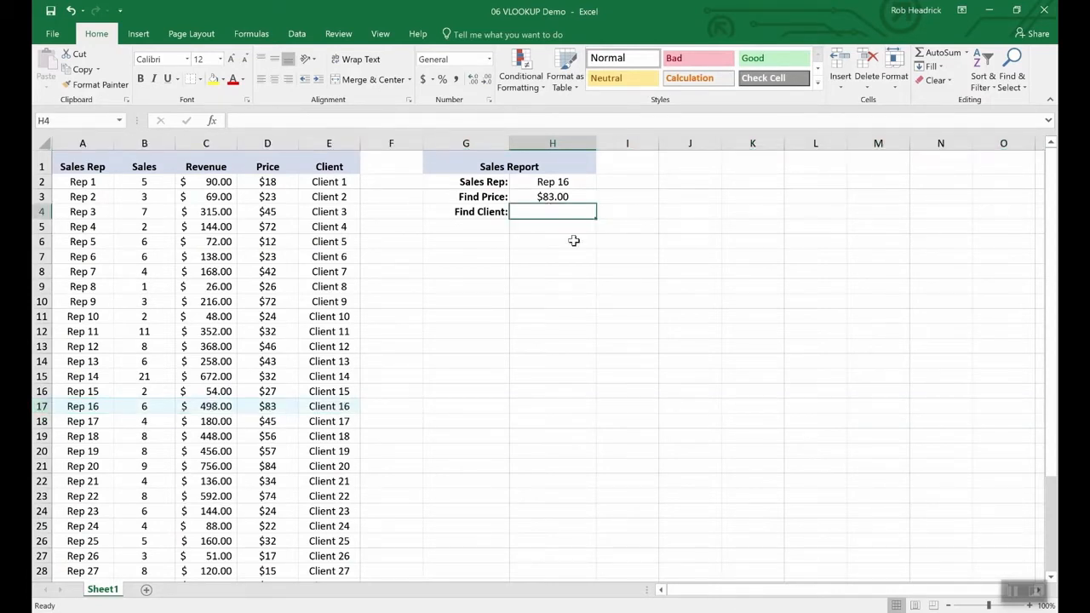
{"action": "key", "text": "Up"}
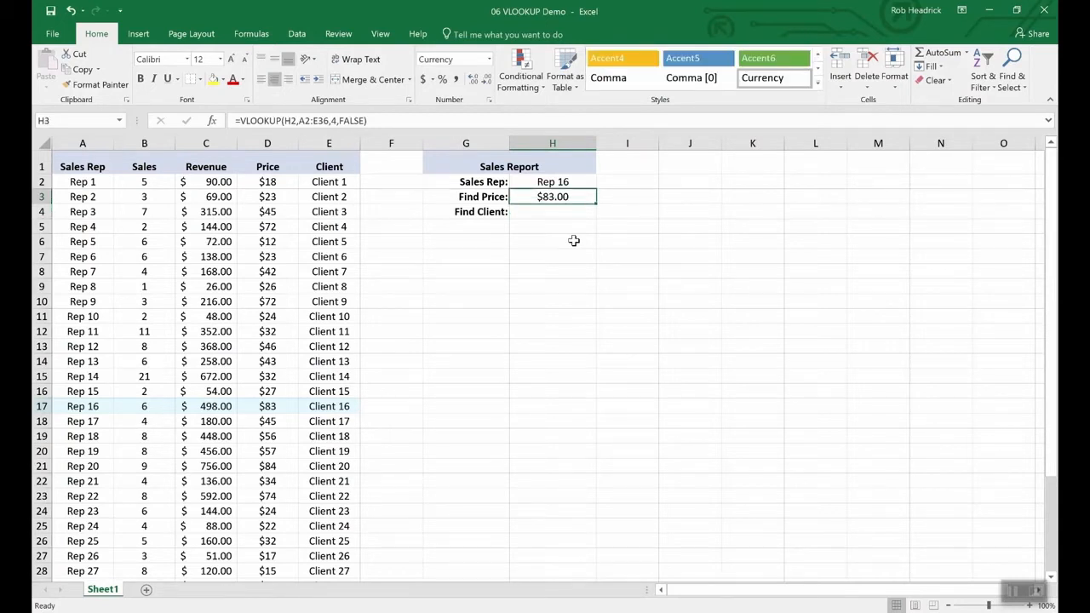
{"action": "key", "text": "Down"}
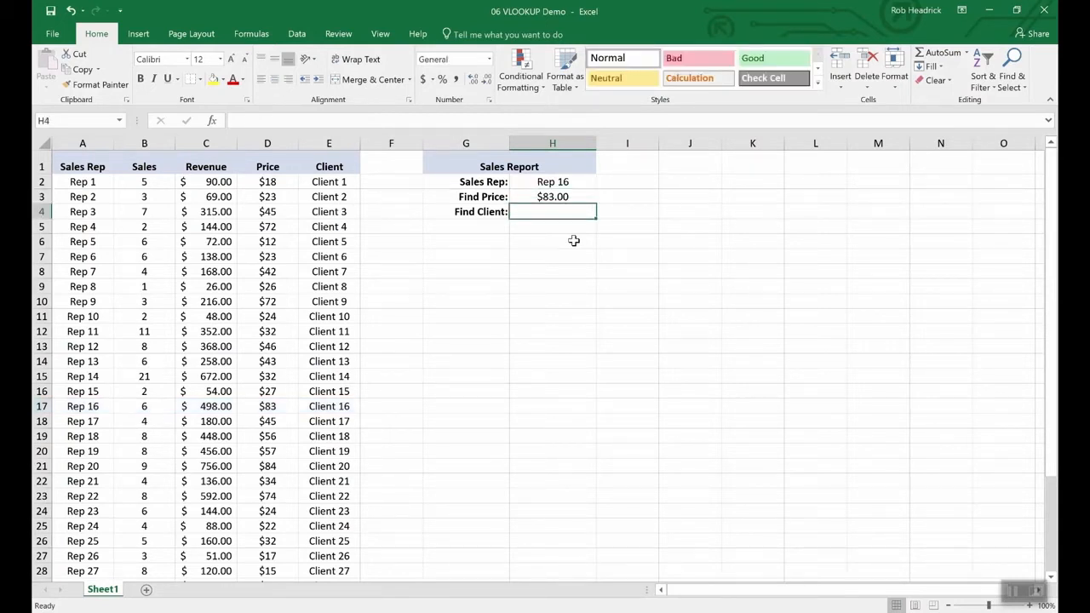
{"action": "key", "text": "Up"}
{"action": "key", "text": "ctrl+c"}
{"action": "key", "text": "Down"}
{"action": "key", "text": "ctrl+v"}
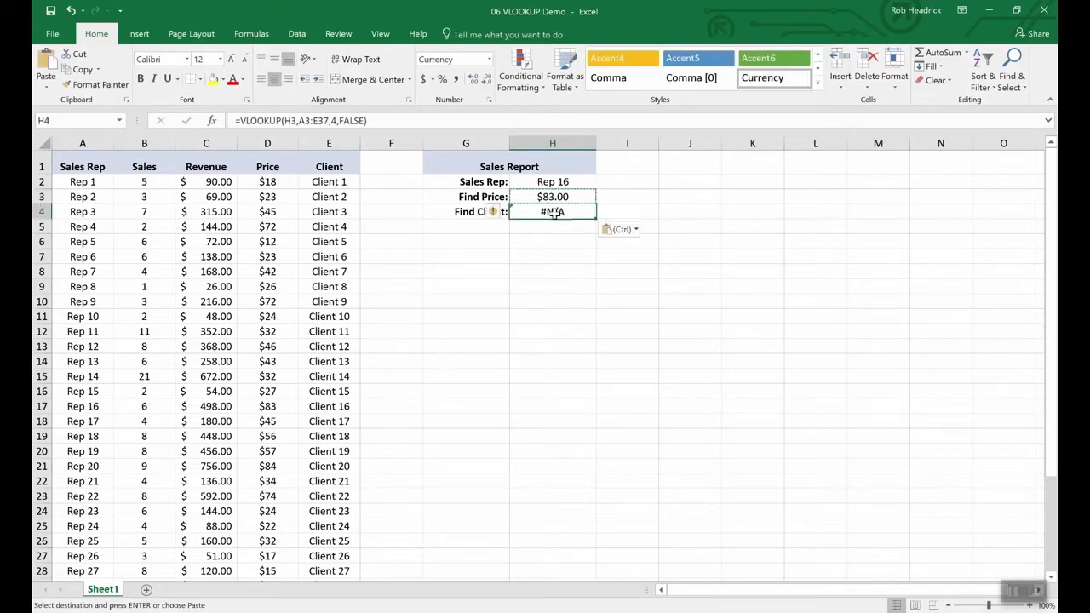
Edit the H4 formula to use H2 as the lookup value and 5 as the column index, and check it against row 17.
{"action": "left_click", "coordinate": [312, 124]}
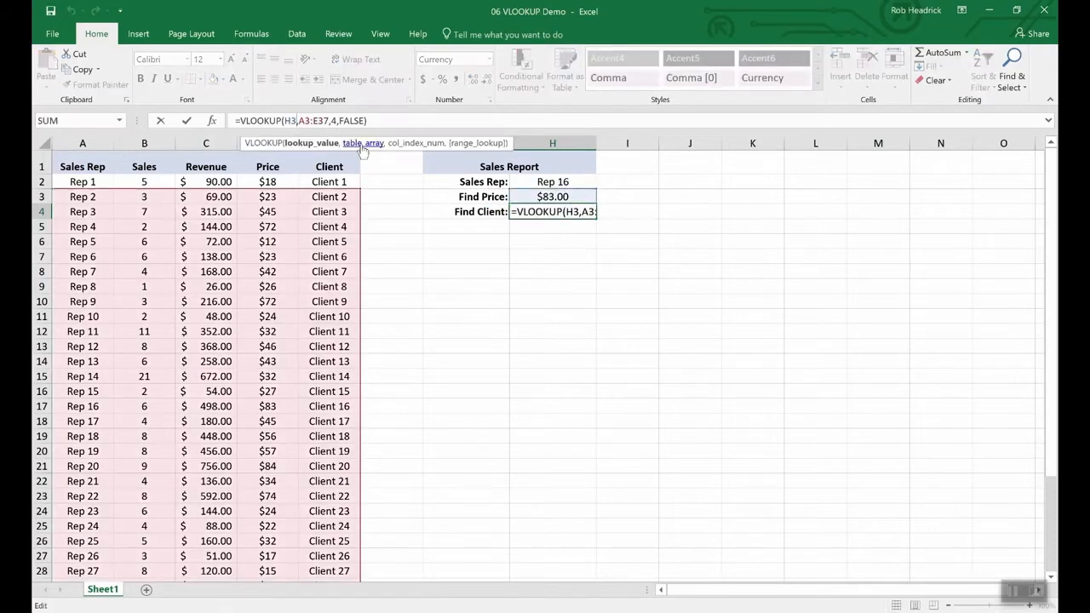
{"action": "key", "text": "BackSpace"}
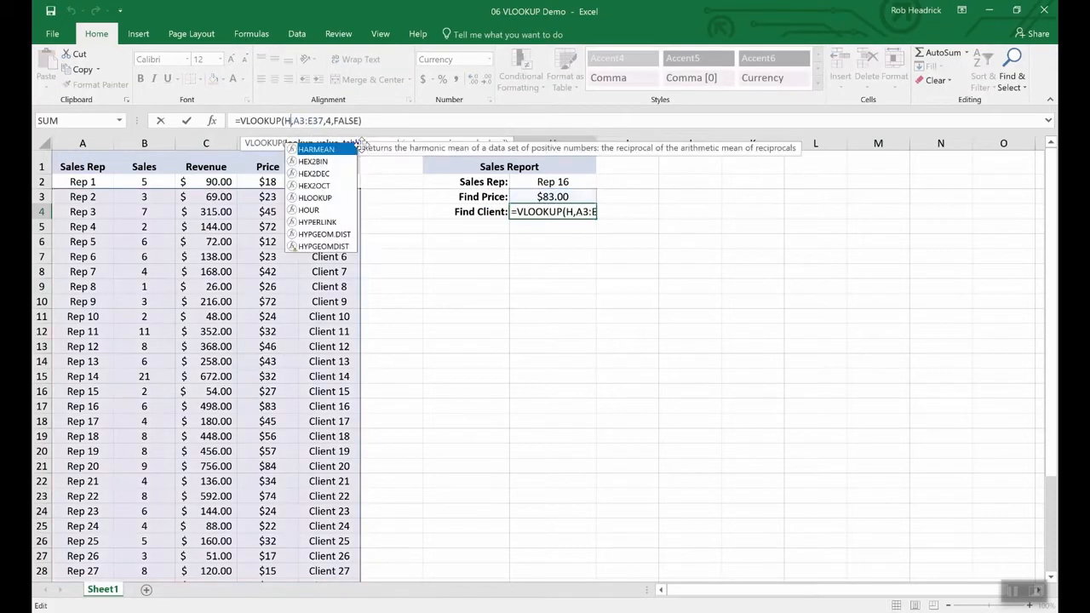
{"action": "type", "text": "2"}
{"action": "key", "text": "Right"}
{"action": "key", "text": "Right"}
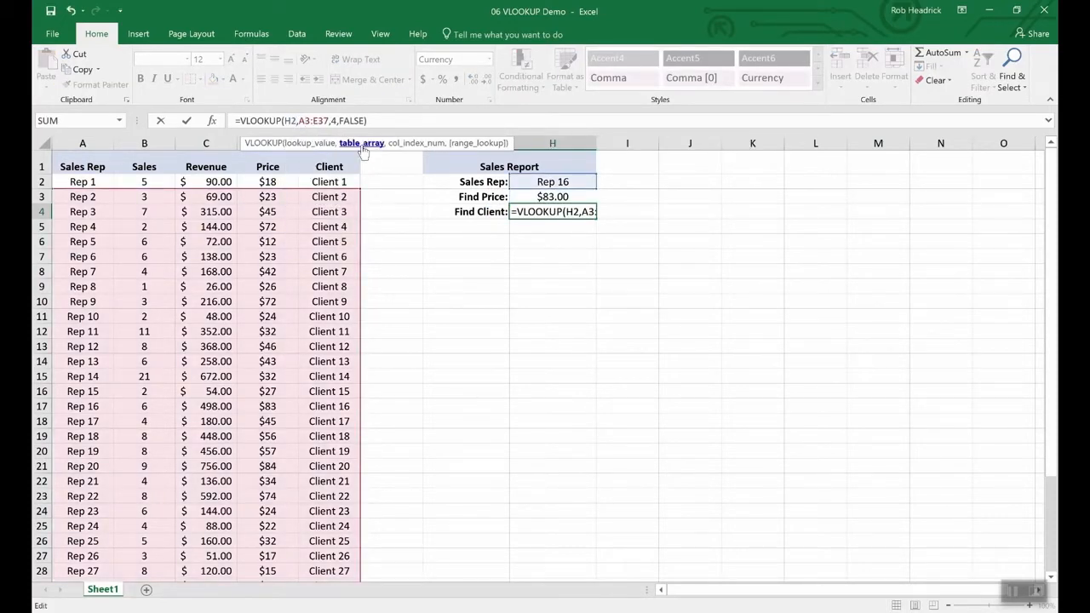
{"action": "key", "text": "Right"}
{"action": "key", "text": "Right"}
{"action": "key", "text": "Right"}
{"action": "key", "text": "Right"}
{"action": "key", "text": "Right"}
{"action": "key", "text": "Right"}
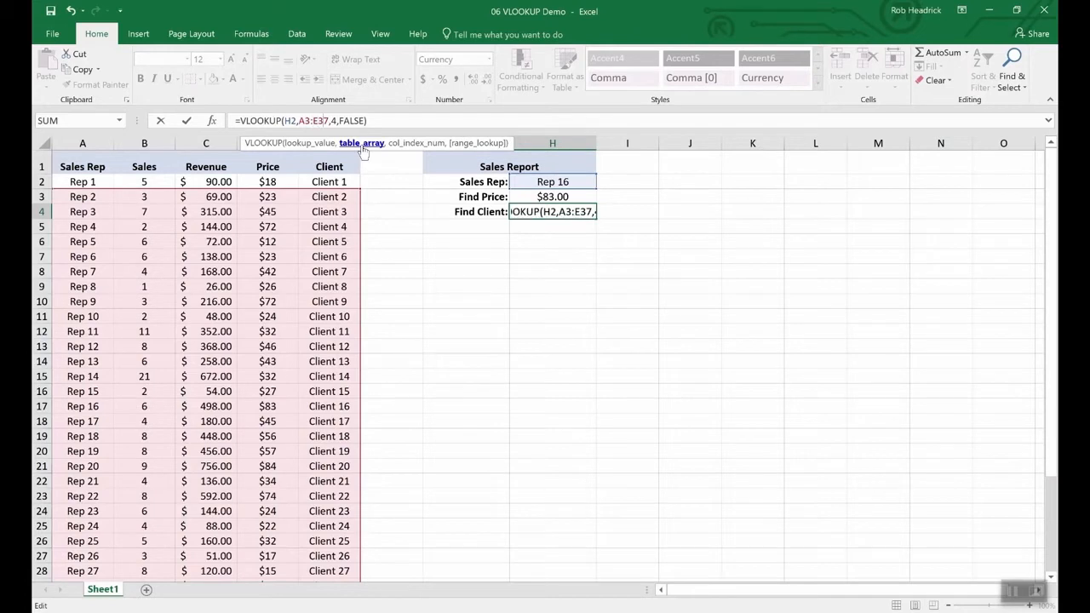
{"action": "key", "text": "Delete"}
{"action": "type", "text": "5"}
{"action": "key", "text": "Return"}
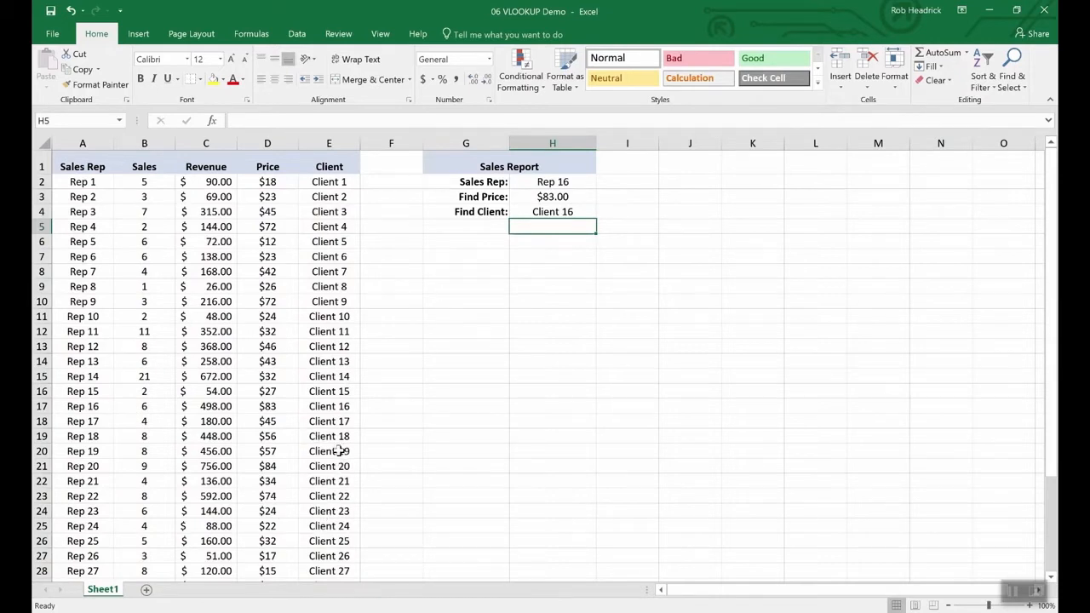
{"action": "left_click", "coordinate": [41, 406]}
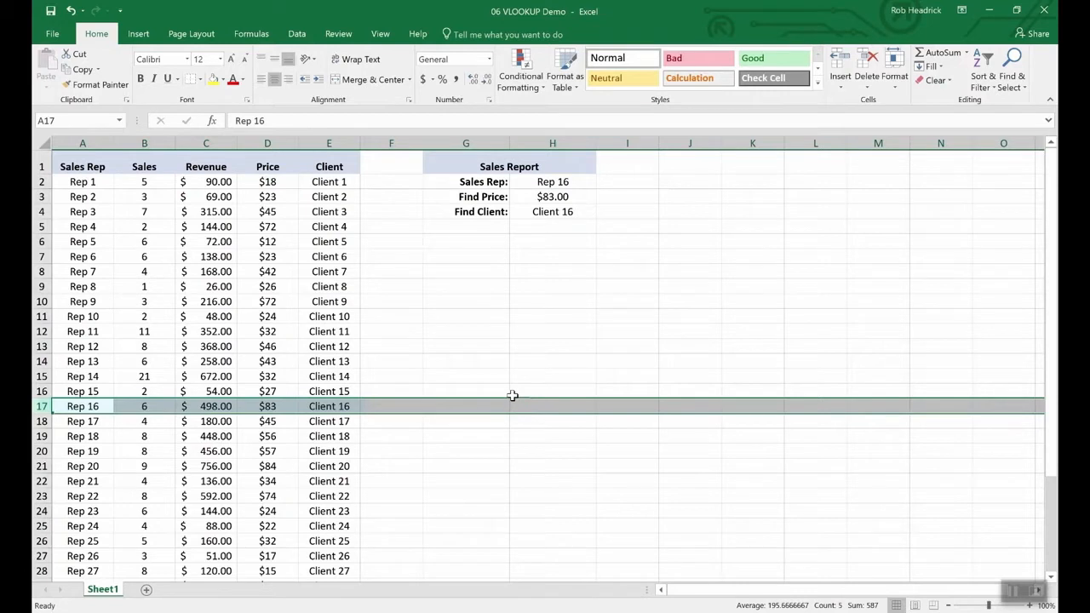
Change the Sales Rep in cell H2 to Rep 19 and after that to Rep 25 to test both lookups.
{"action": "left_click", "coordinate": [556, 182]}
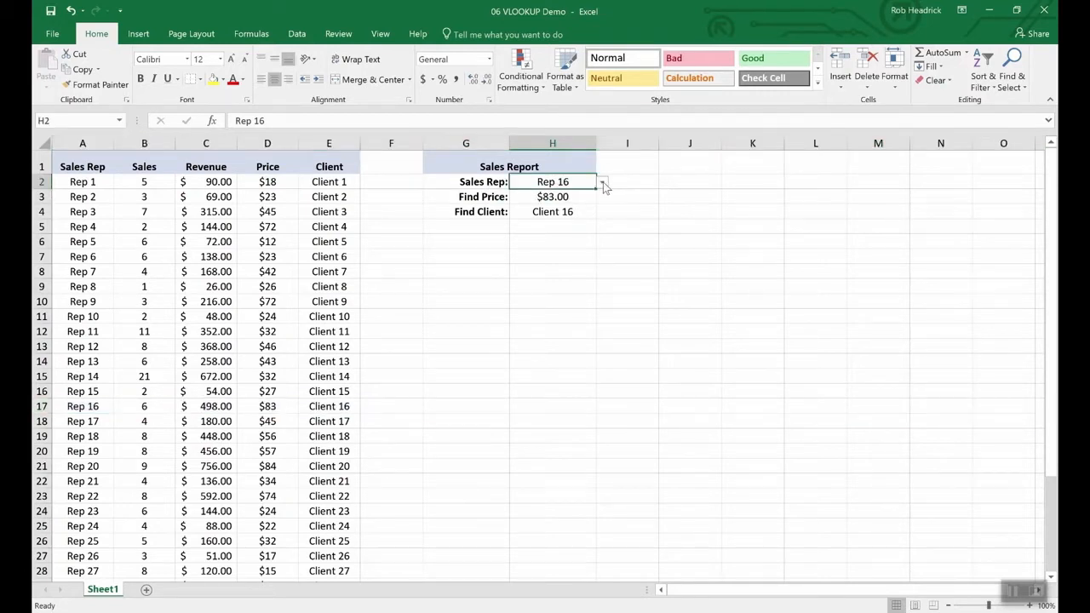
{"action": "left_click", "coordinate": [603, 184]}
{"action": "left_click", "coordinate": [571, 229]}
{"action": "left_click", "coordinate": [602, 183]}
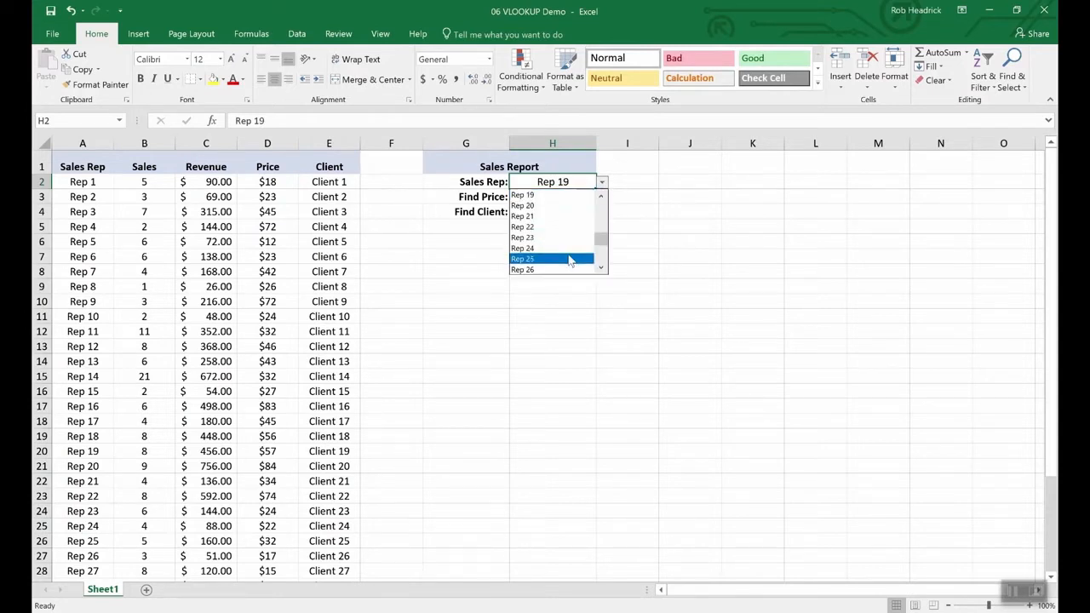
{"action": "left_click", "coordinate": [570, 259]}
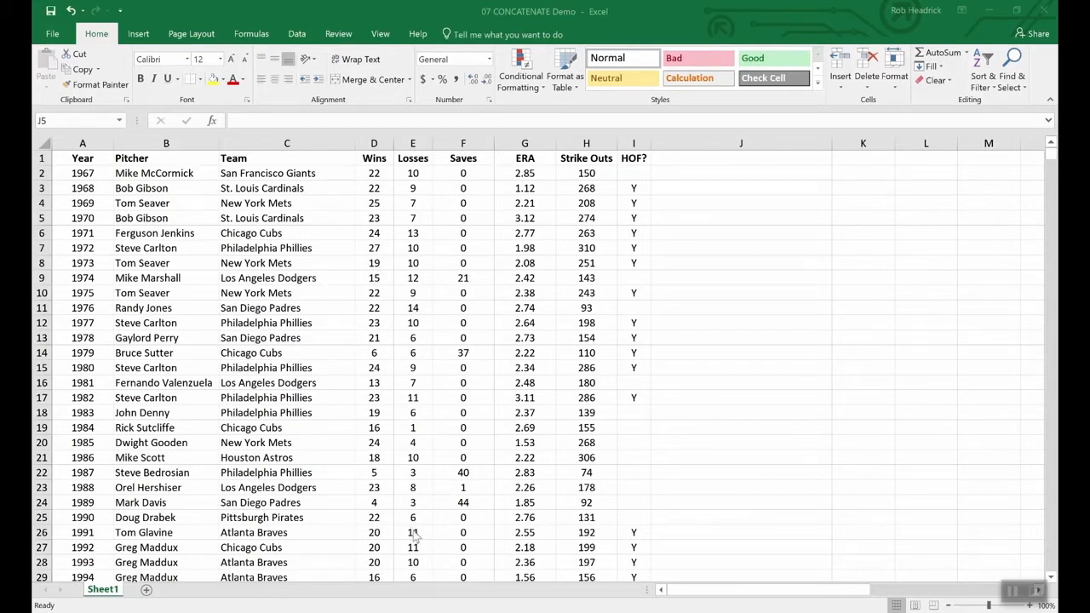
In the 07 CONCATENATE Demo workbook, examine the Wins and Losses columns.
{"action": "left_click", "coordinate": [460, 568]}
{"action": "left_click_drag", "start_coordinate": [377, 160], "coordinate": [414, 162]}
{"action": "left_click", "coordinate": [410, 250]}
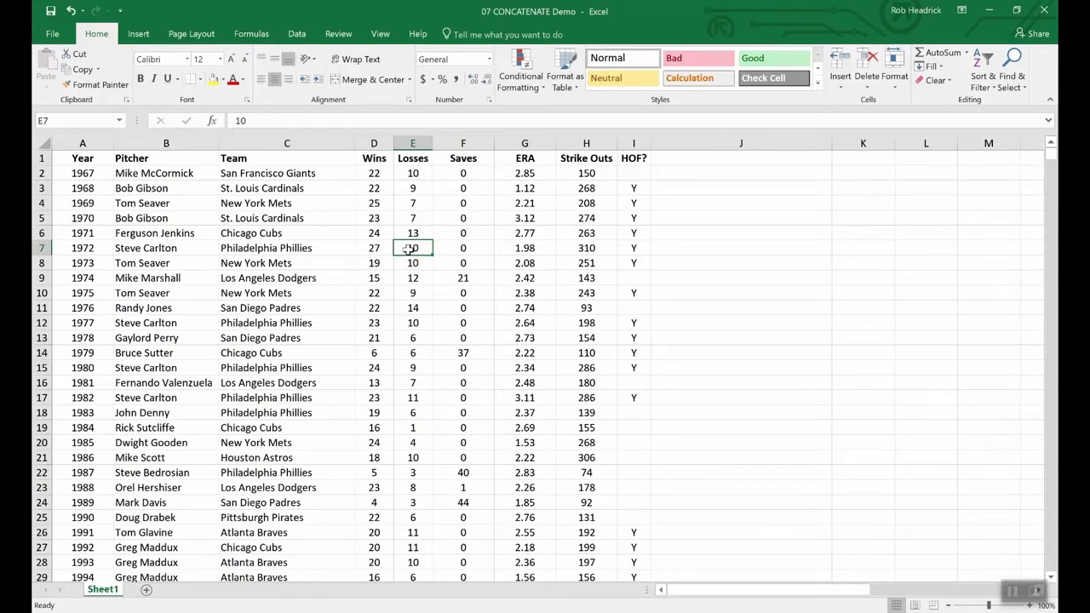
Try combining the first pitcher's wins and losses as 22-10 in cell D2, and restore the cell to 22.
{"action": "double_click", "coordinate": [387, 174]}
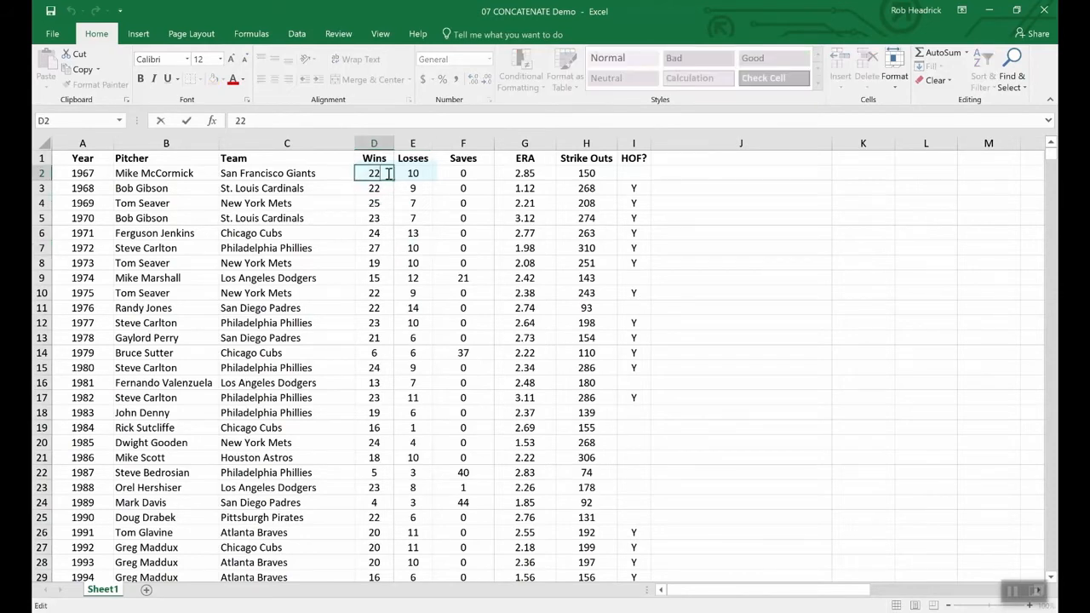
{"action": "type", "text": "-"}
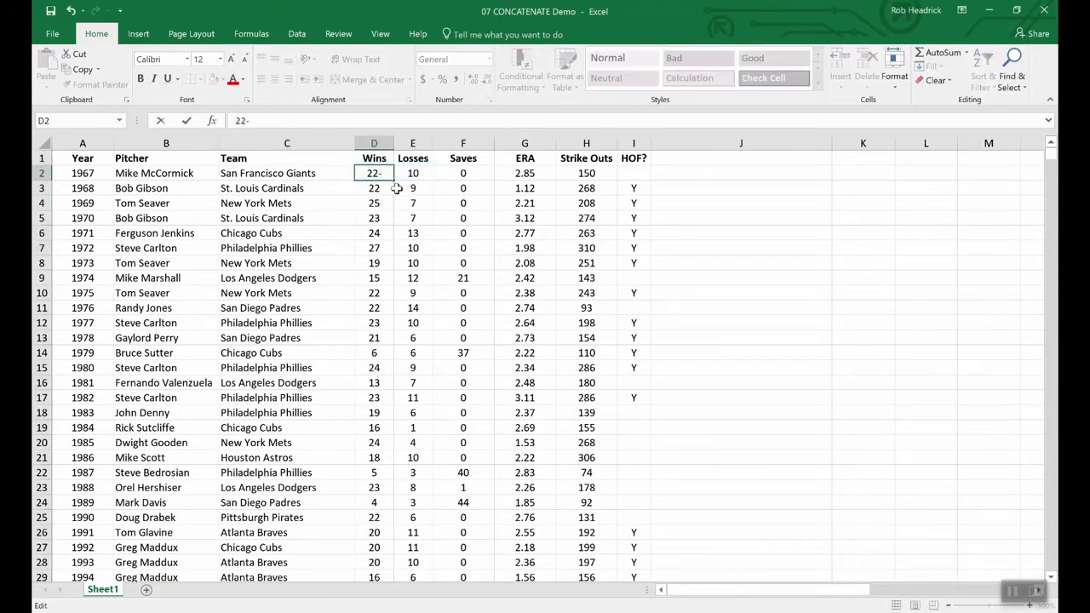
{"action": "type", "text": "10"}
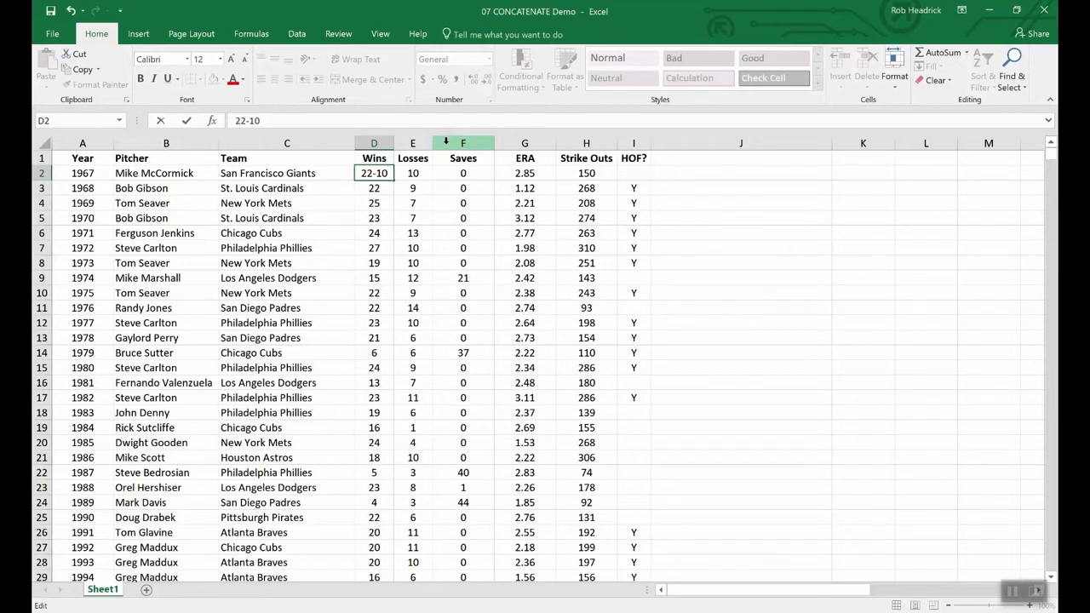
{"action": "key", "text": "BackSpace"}
{"action": "key", "text": "BackSpace"}
{"action": "key", "text": "BackSpace"}
{"action": "key", "text": "Return"}
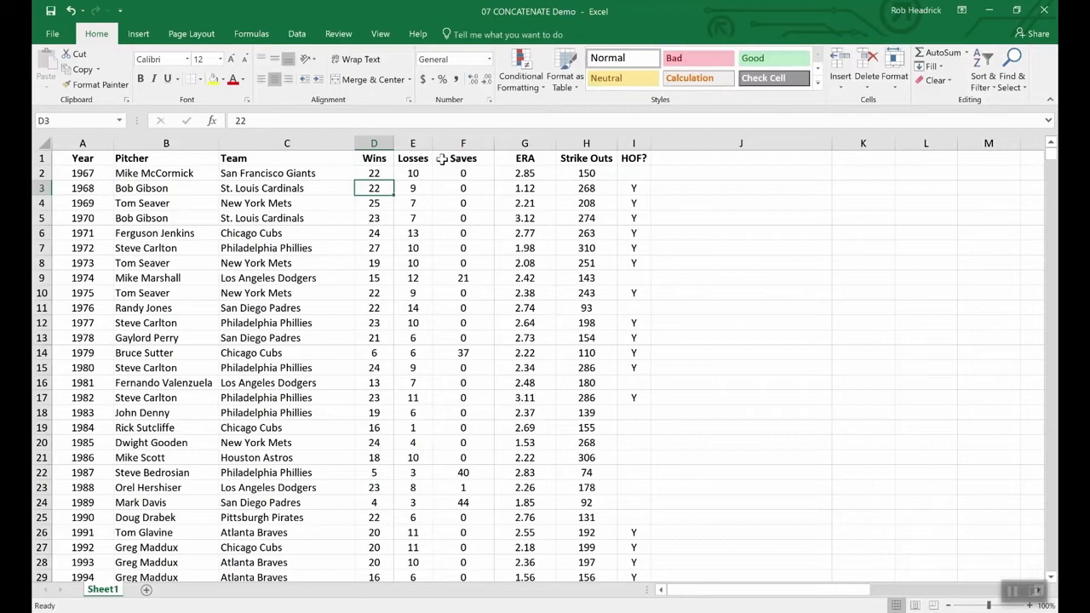
Insert a blank column before the Saves column.
{"action": "left_click", "coordinate": [445, 143]}
{"action": "right_click", "coordinate": [447, 145]}
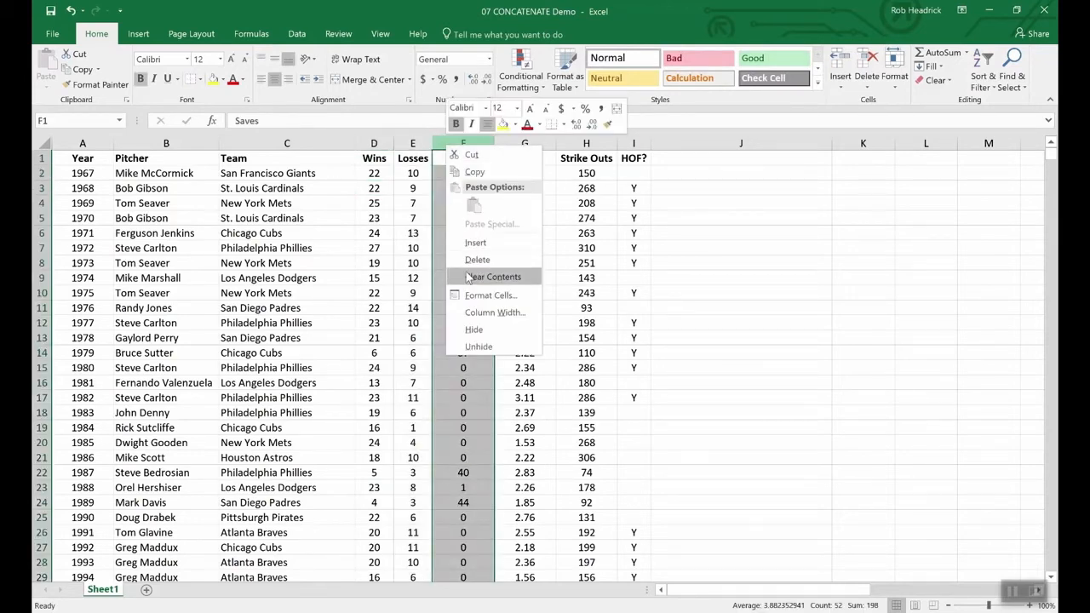
{"action": "key", "text": "Escape"}
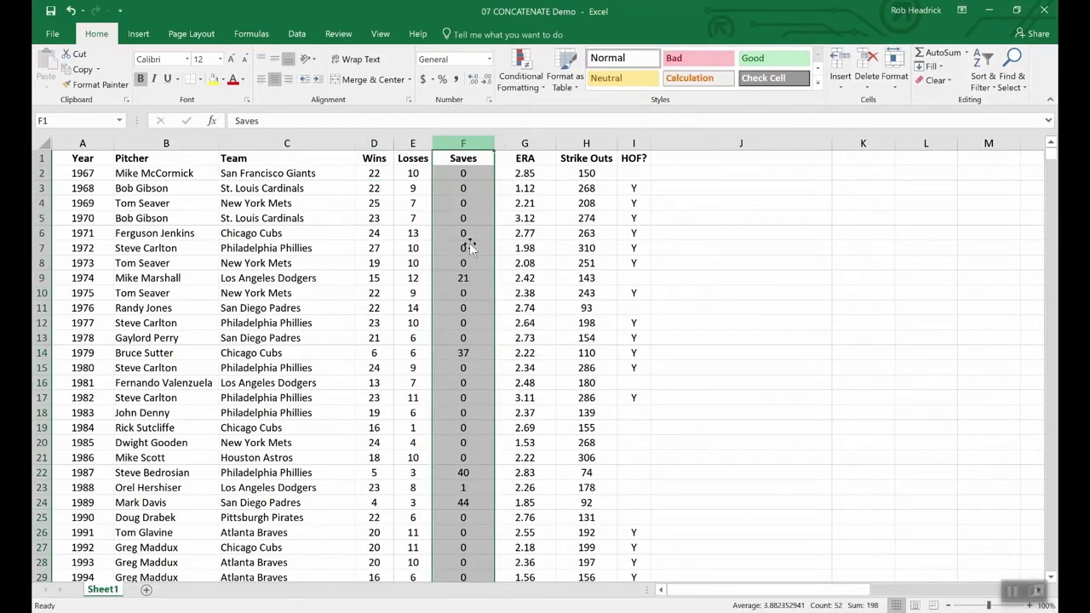
{"action": "key", "text": "ctrl+shift+plus"}
Enter W-L as the heading of the new blank column in cell F1.
{"action": "left_click", "coordinate": [453, 157]}
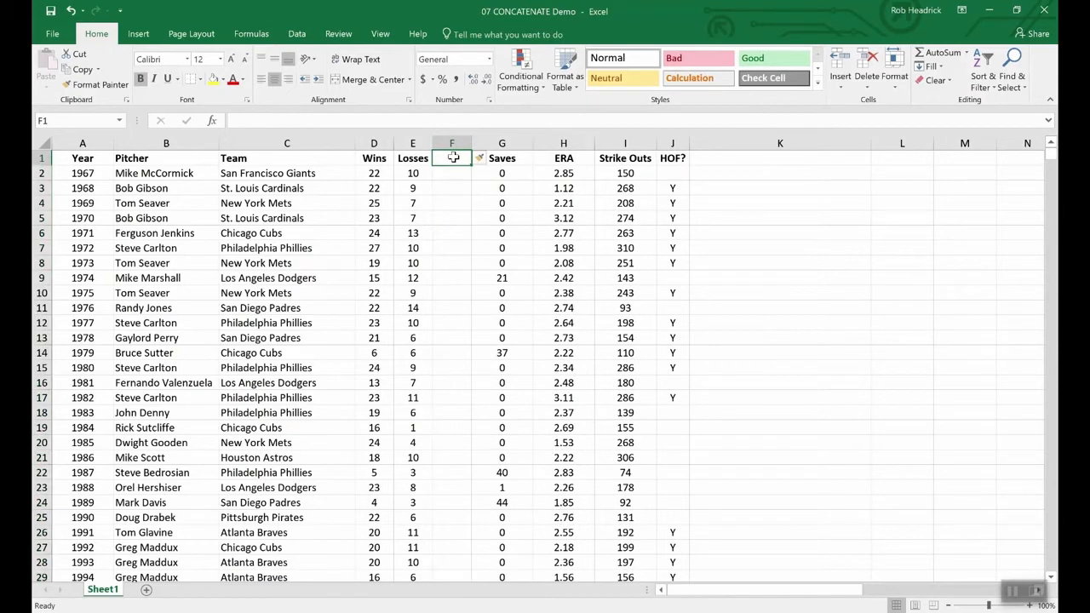
{"action": "type", "text": "W-"}
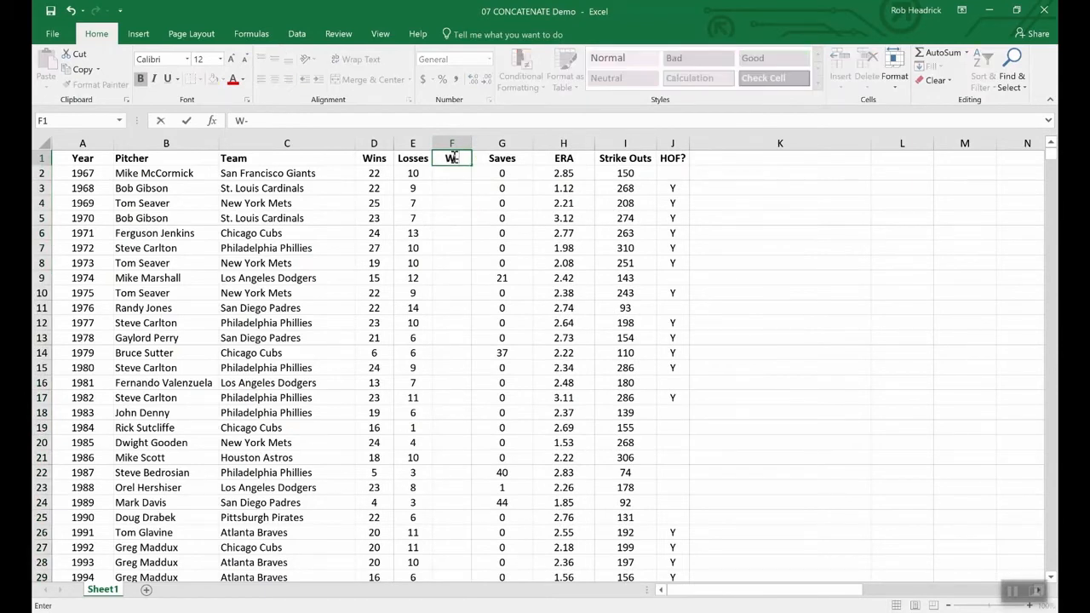
{"action": "type", "text": "L"}
{"action": "key", "text": "Return"}
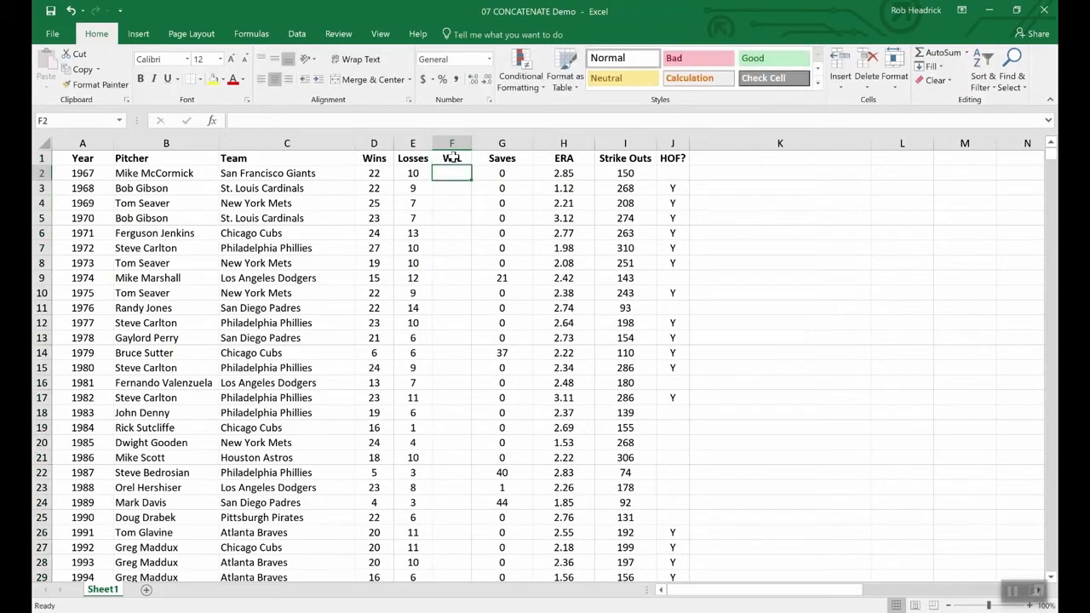
Join the first pitcher's wins and losses in cell F2 with the formula =CONCATENATE(D2,E2).
{"action": "type", "text": "="}
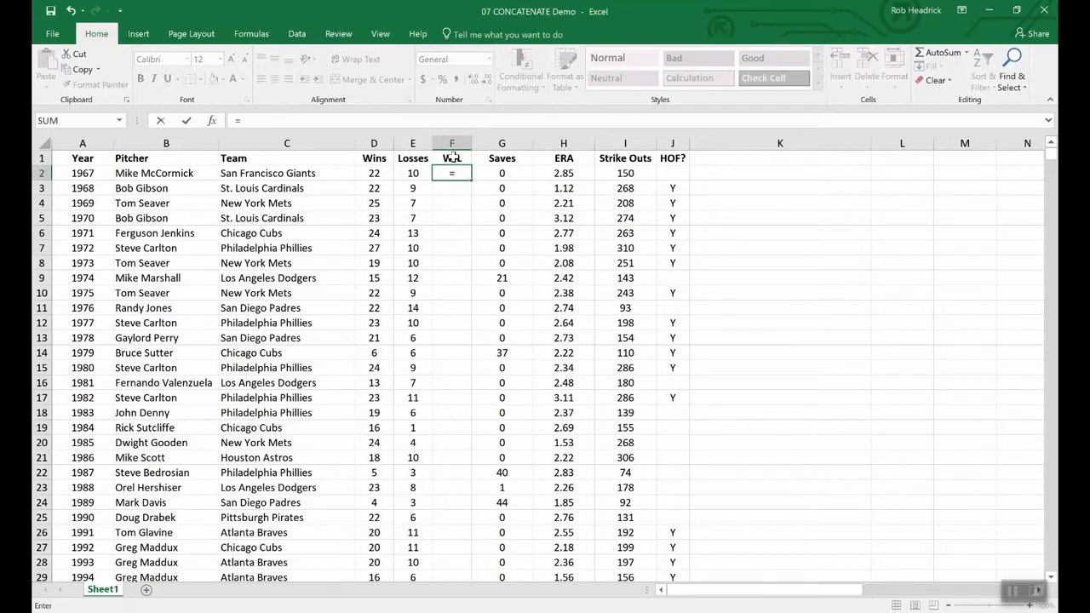
{"action": "type", "text": "conc"}
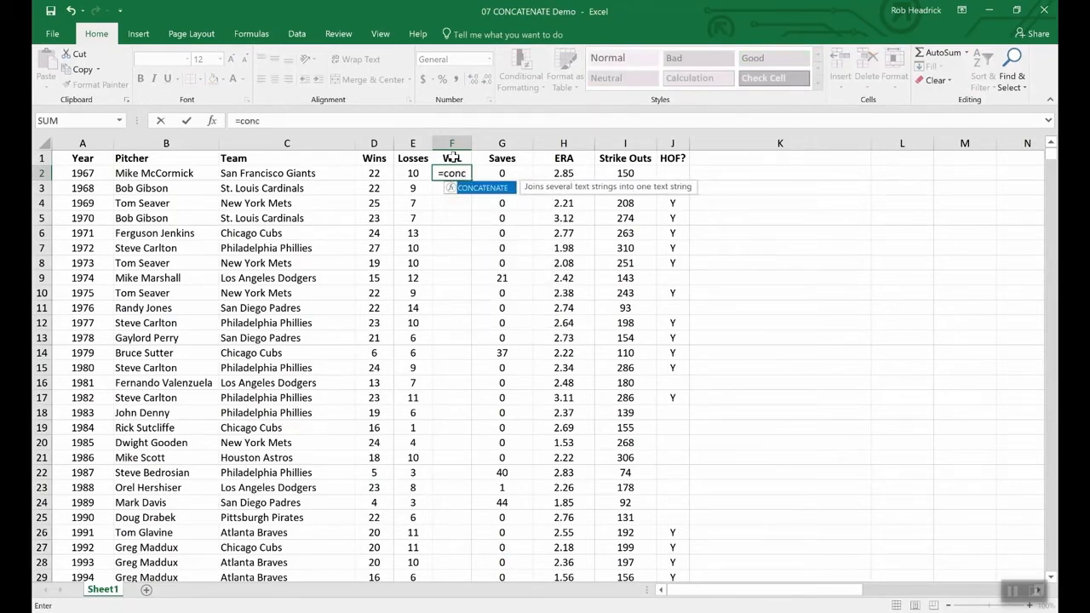
{"action": "double_click", "coordinate": [483, 188]}
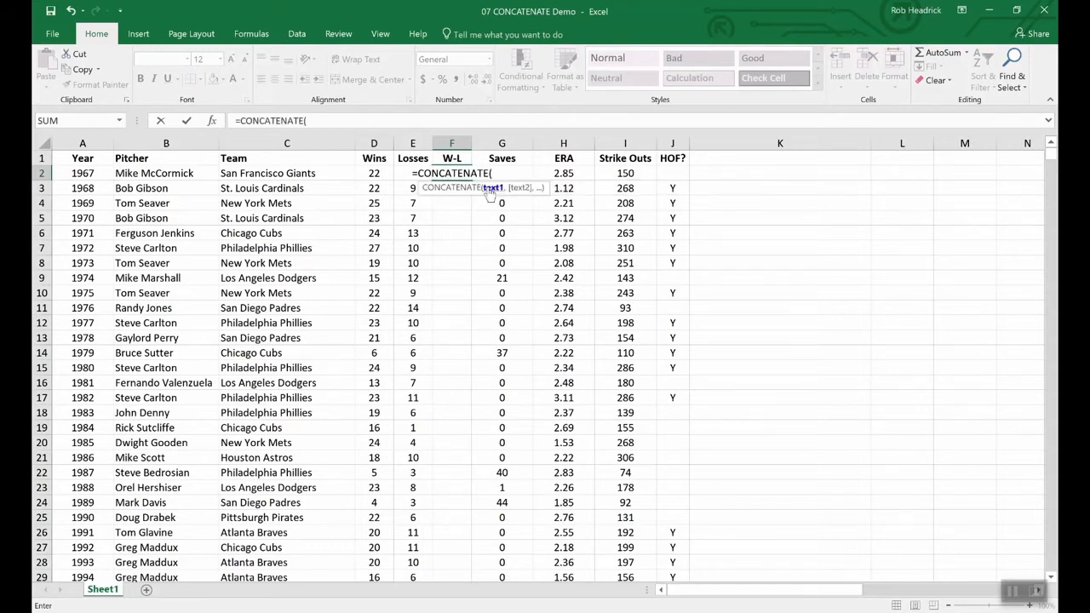
{"action": "left_click", "coordinate": [373, 174]}
{"action": "type", "text": ","}
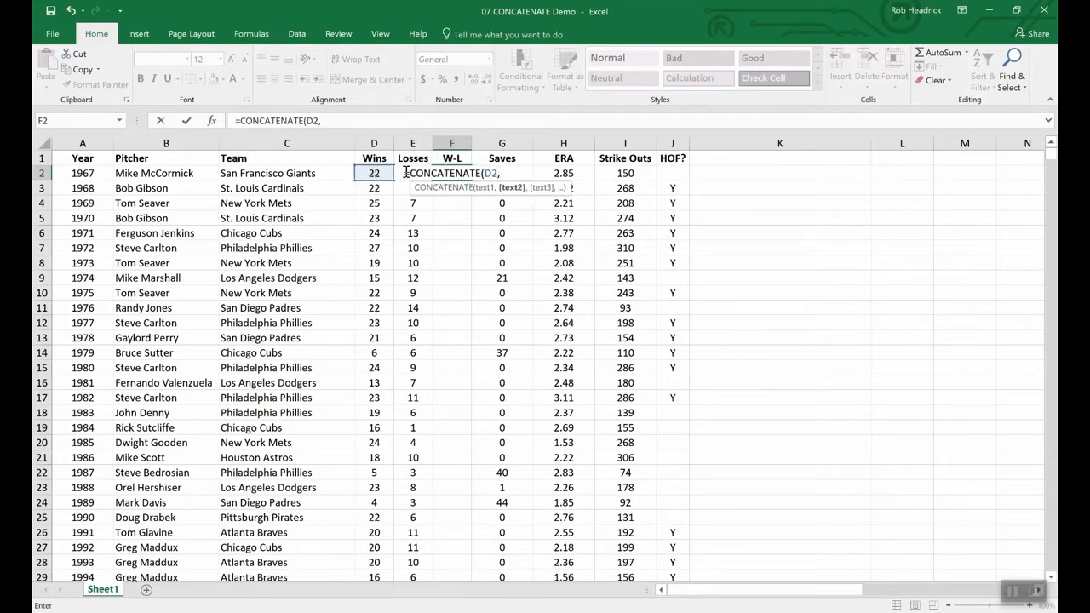
{"action": "type", "text": "e2"}
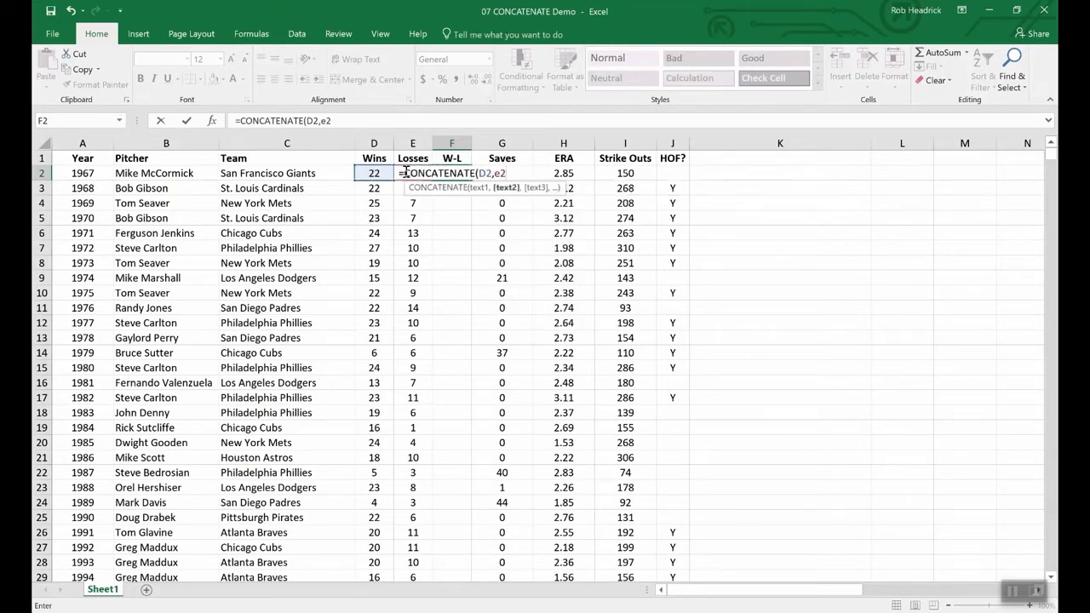
{"action": "key", "text": "Return"}
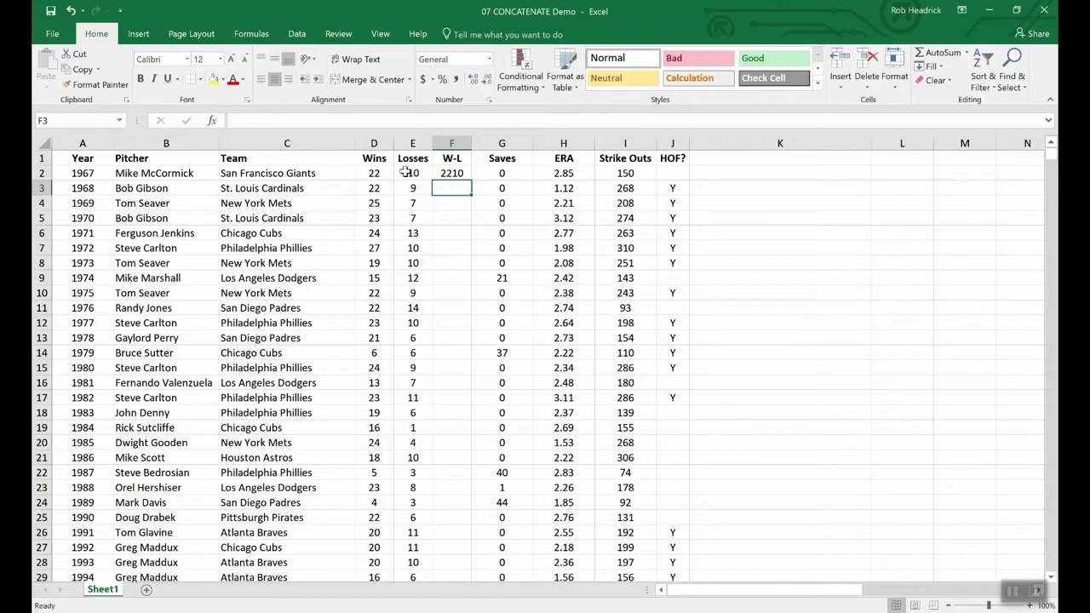
Add a "-" separator to the F2 formula, making it =CONCATENATE(D2,"-",E2), and fill it down to F11.
{"action": "left_click", "coordinate": [455, 173]}
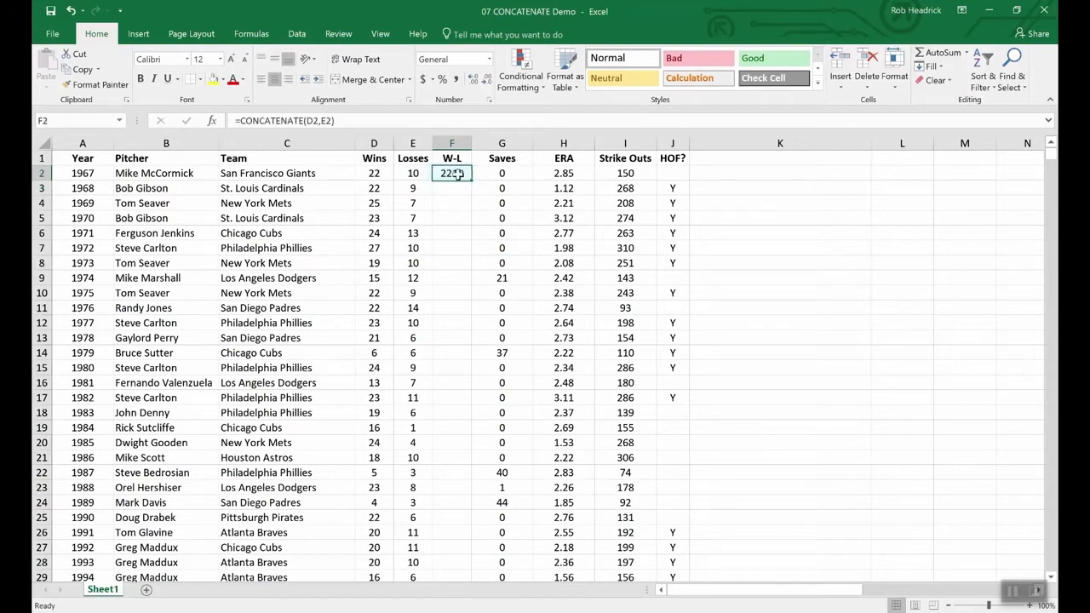
{"action": "left_click", "coordinate": [322, 121]}
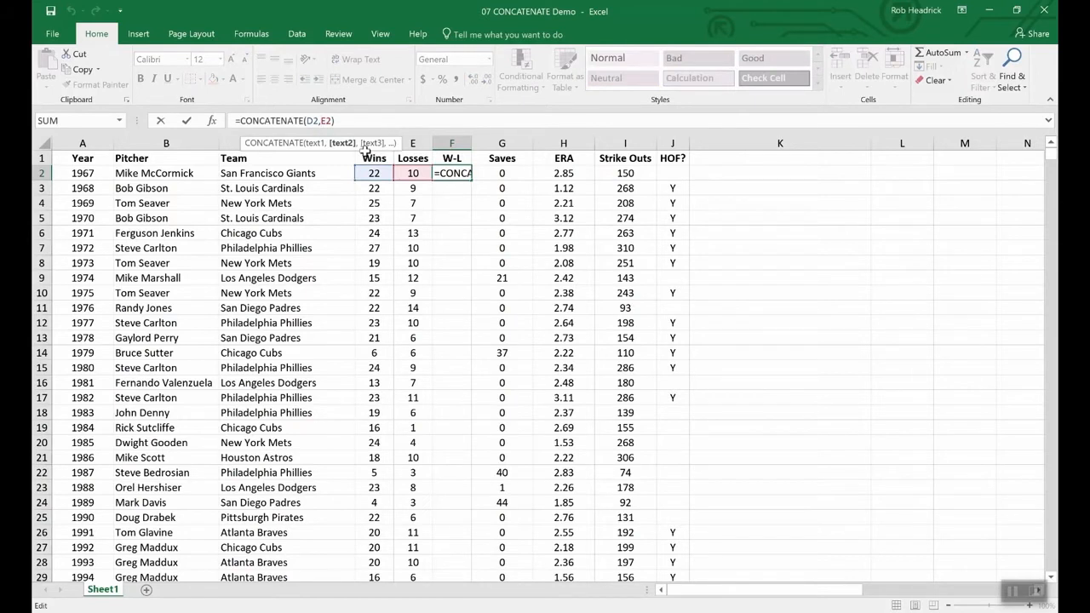
{"action": "type", "text": "\"-\""}
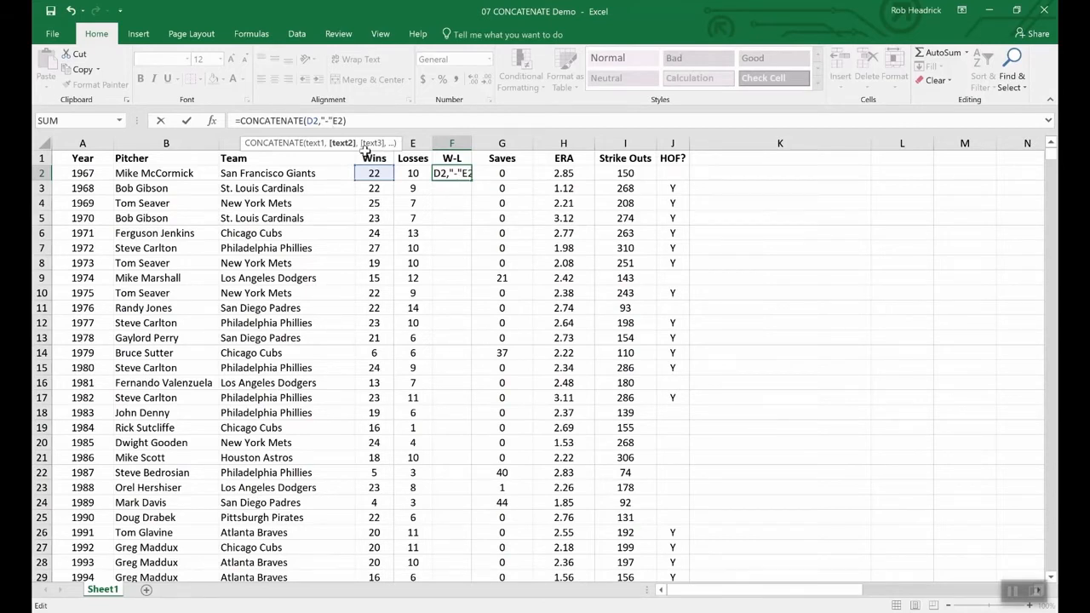
{"action": "type", "text": ","}
{"action": "key", "text": "Return"}
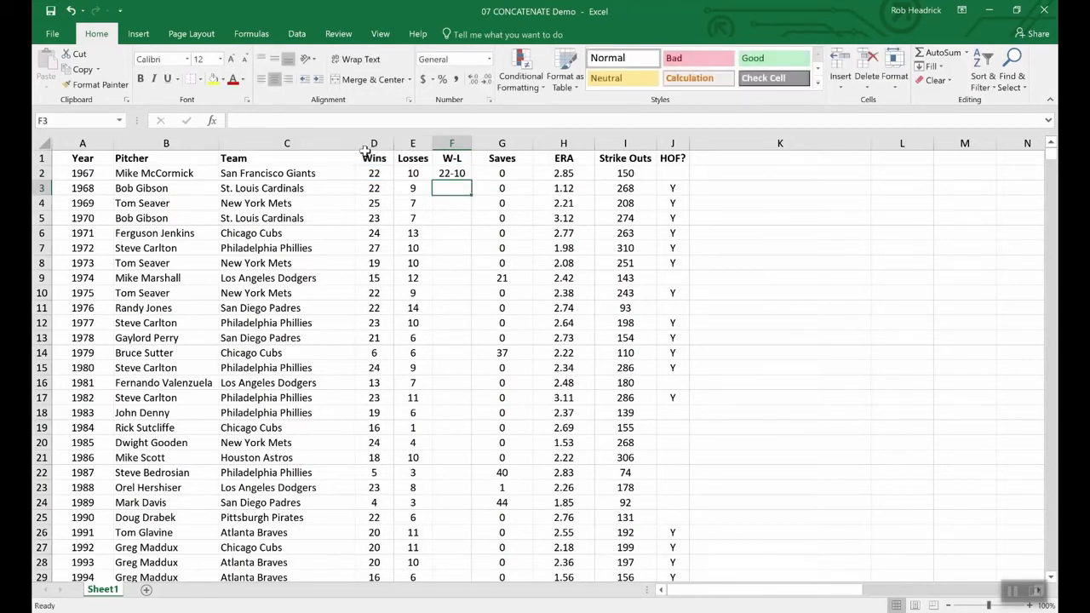
{"action": "left_click", "coordinate": [451, 173]}
{"action": "left_click_drag", "start_coordinate": [468, 181], "coordinate": [464, 311]}
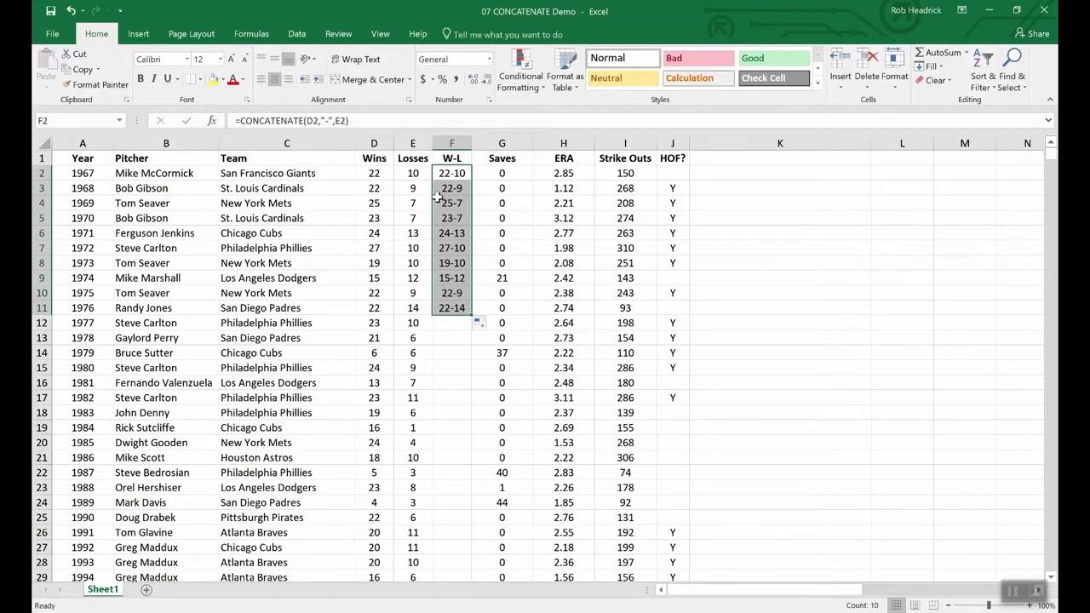
{"action": "left_click", "coordinate": [374, 156]}
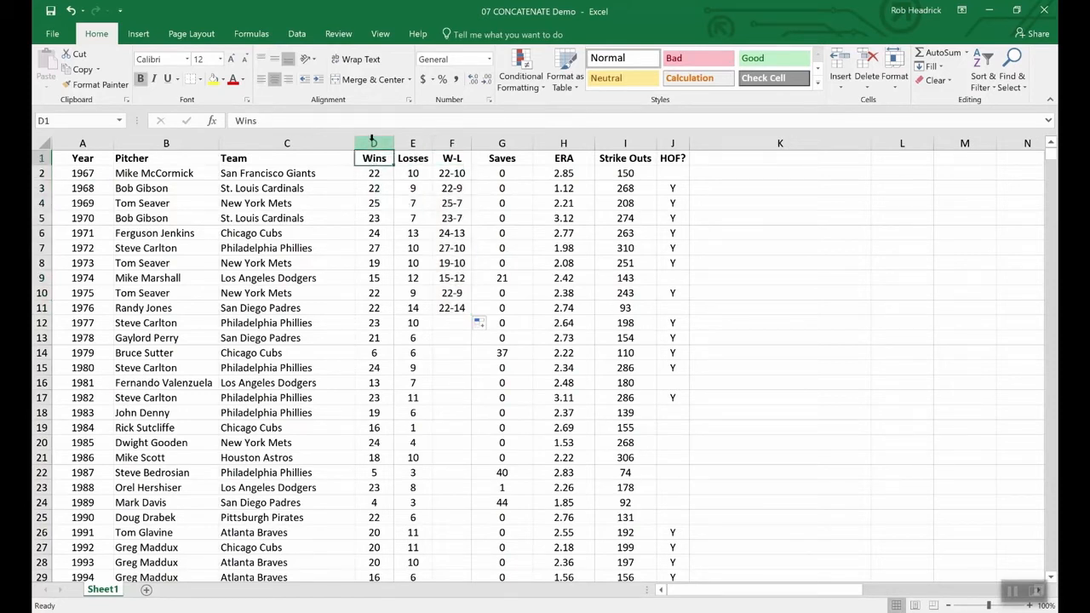
{"action": "left_click", "coordinate": [388, 143]}
{"action": "left_click_drag", "start_coordinate": [387, 143], "coordinate": [412, 143]}
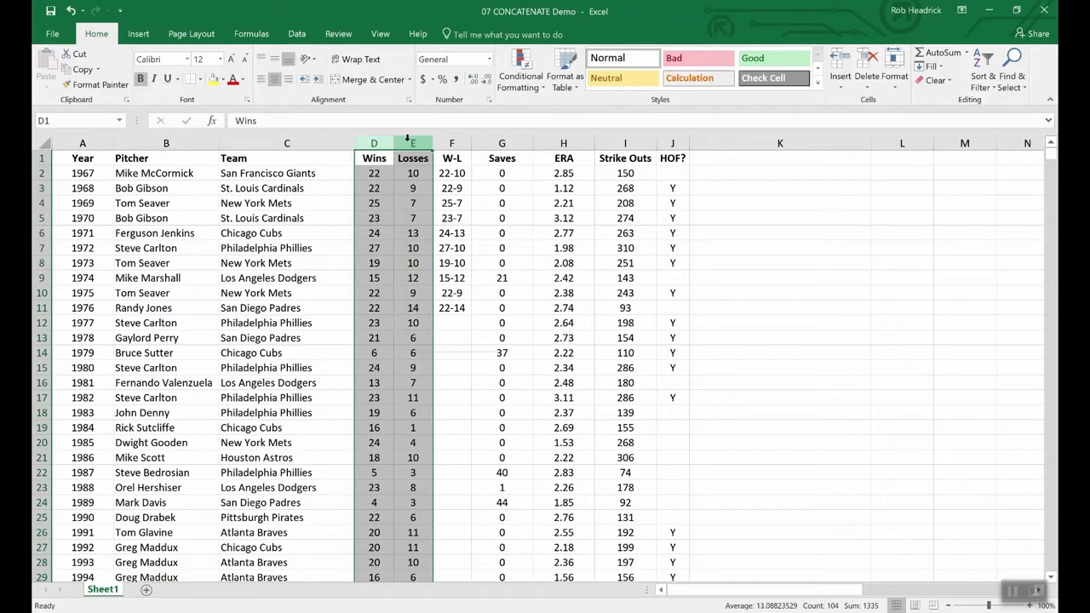
{"action": "right_click", "coordinate": [410, 145]}
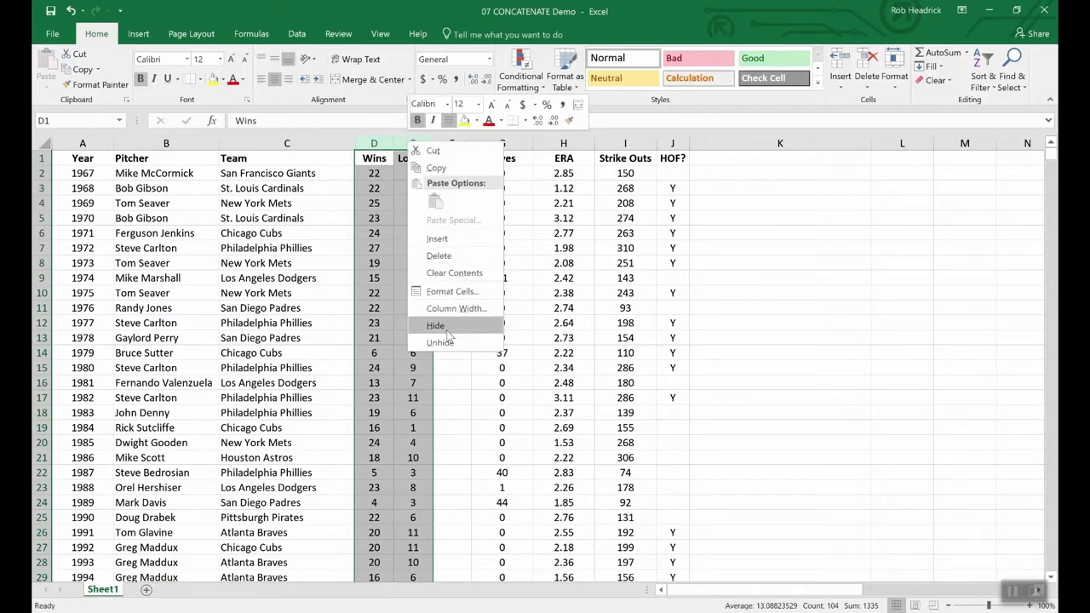
{"action": "key", "text": "Escape"}
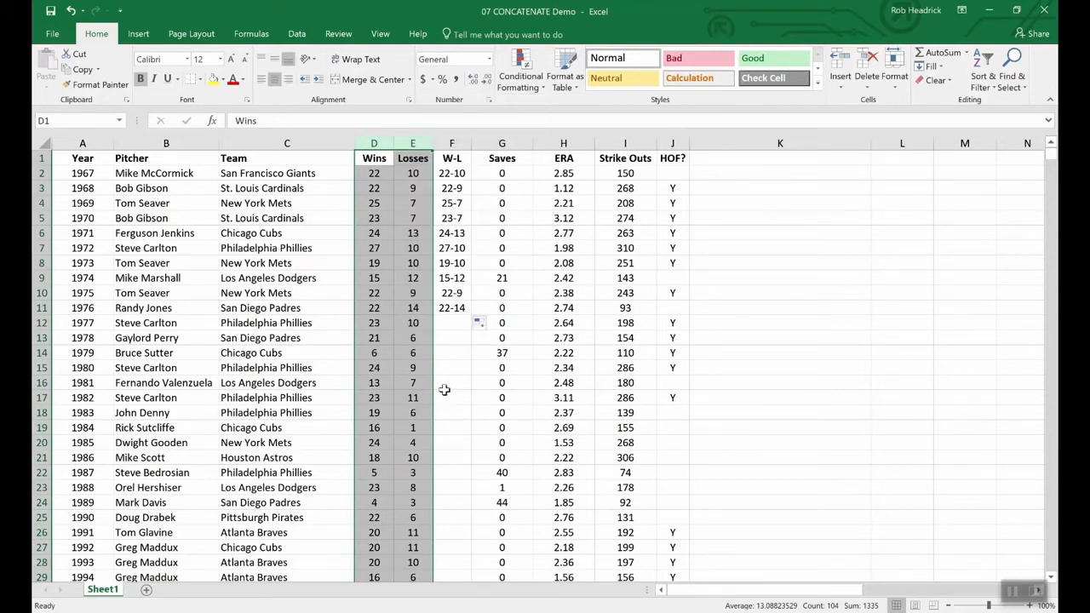
{"action": "left_click", "coordinate": [393, 312]}
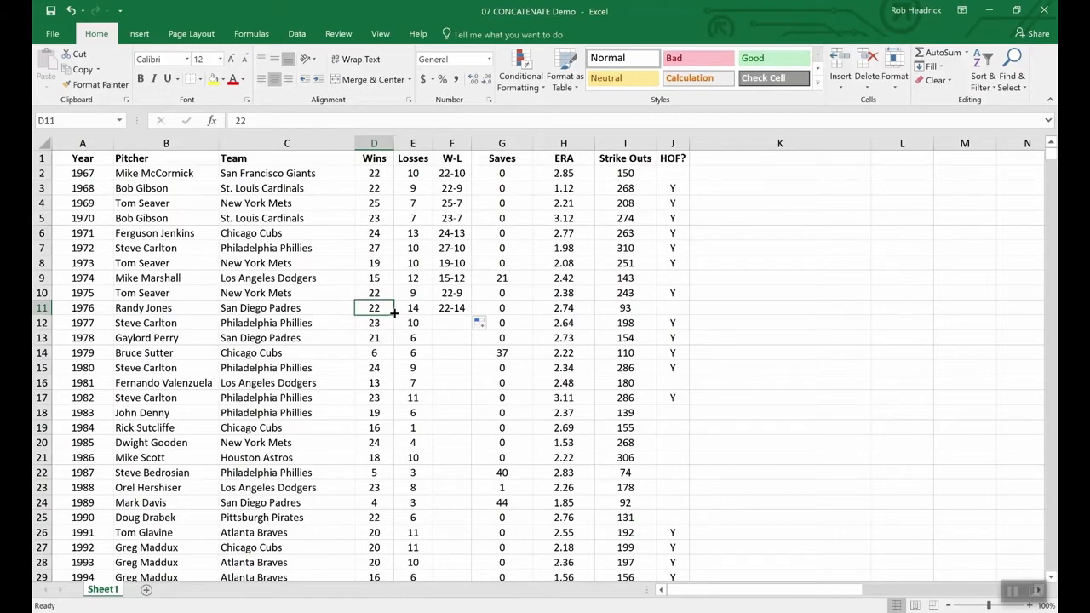
Insert another blank column between the W-L and Saves columns.
{"action": "right_click", "coordinate": [494, 143]}
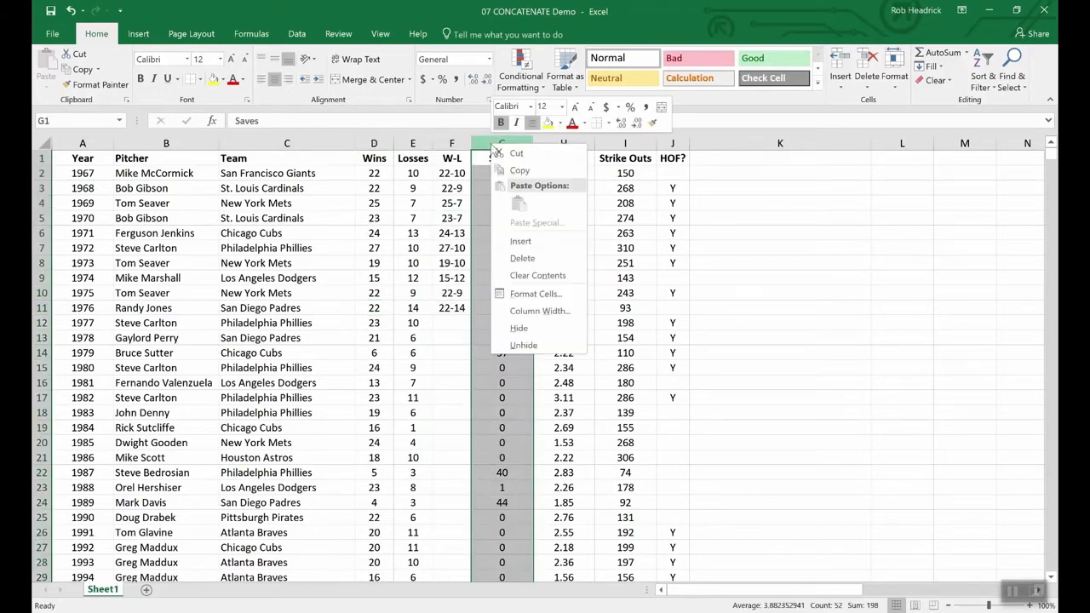
{"action": "left_click", "coordinate": [522, 241]}
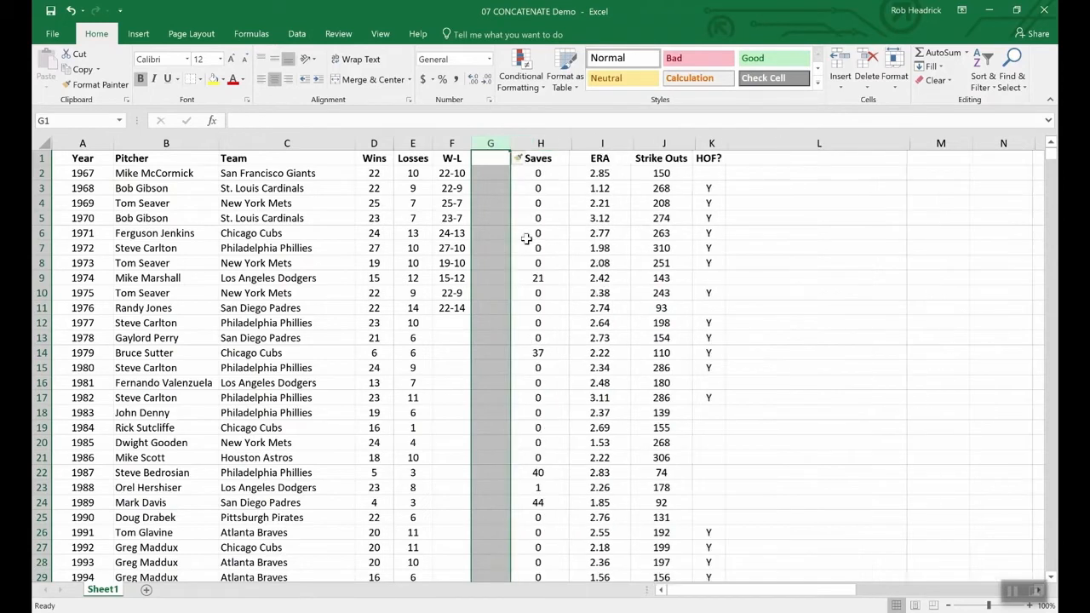
{"action": "left_click", "coordinate": [486, 157]}
Copy the W-L results in F2:F11 and paste them as values only into G2:G11.
{"action": "left_click_drag", "start_coordinate": [451, 174], "coordinate": [452, 309]}
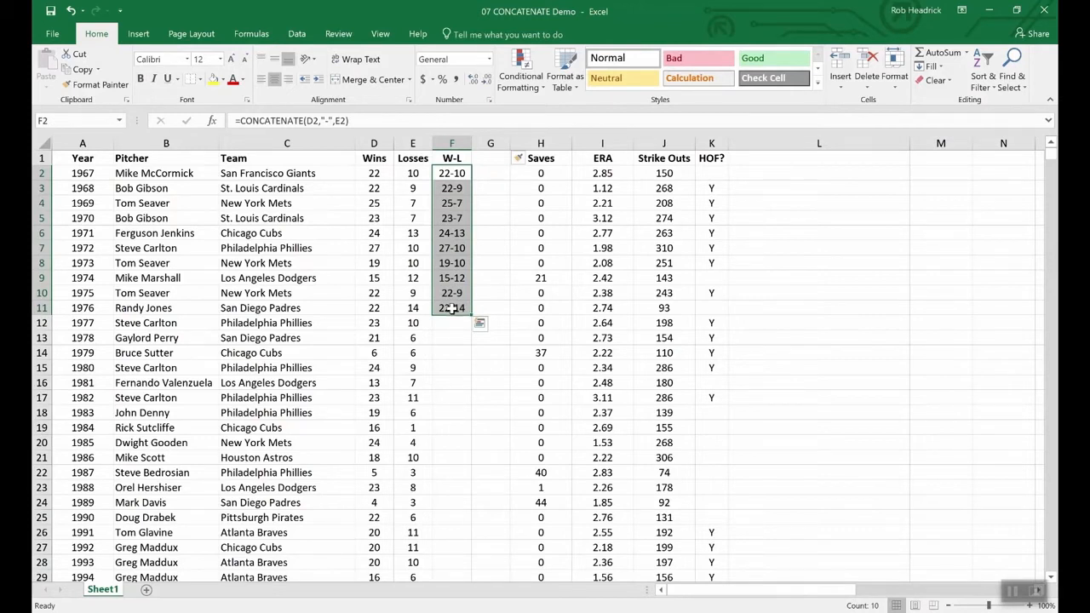
{"action": "key", "text": "ctrl+c"}
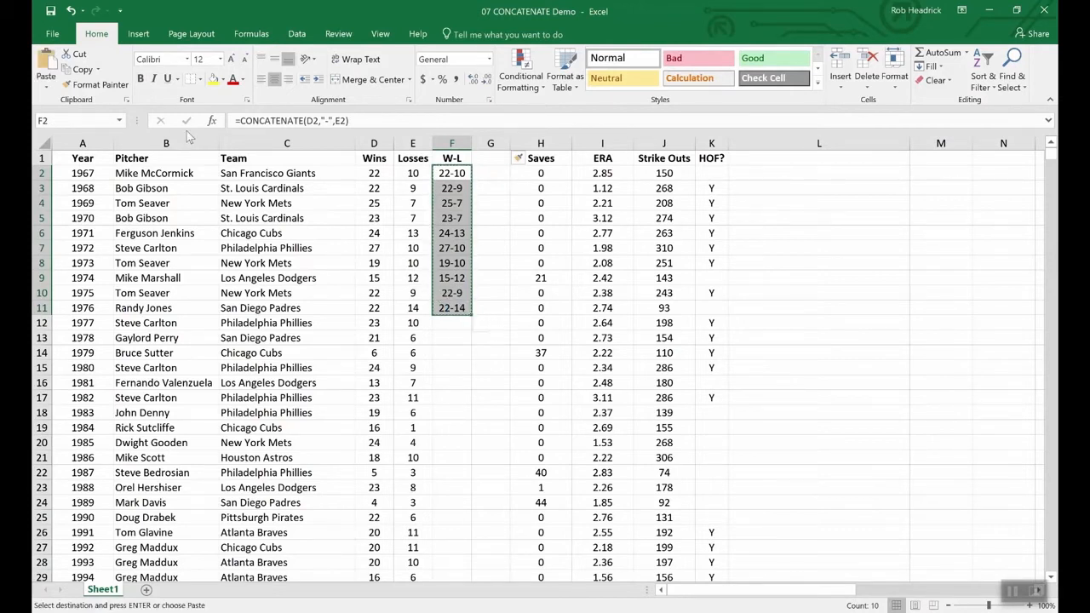
{"action": "left_click", "coordinate": [47, 86]}
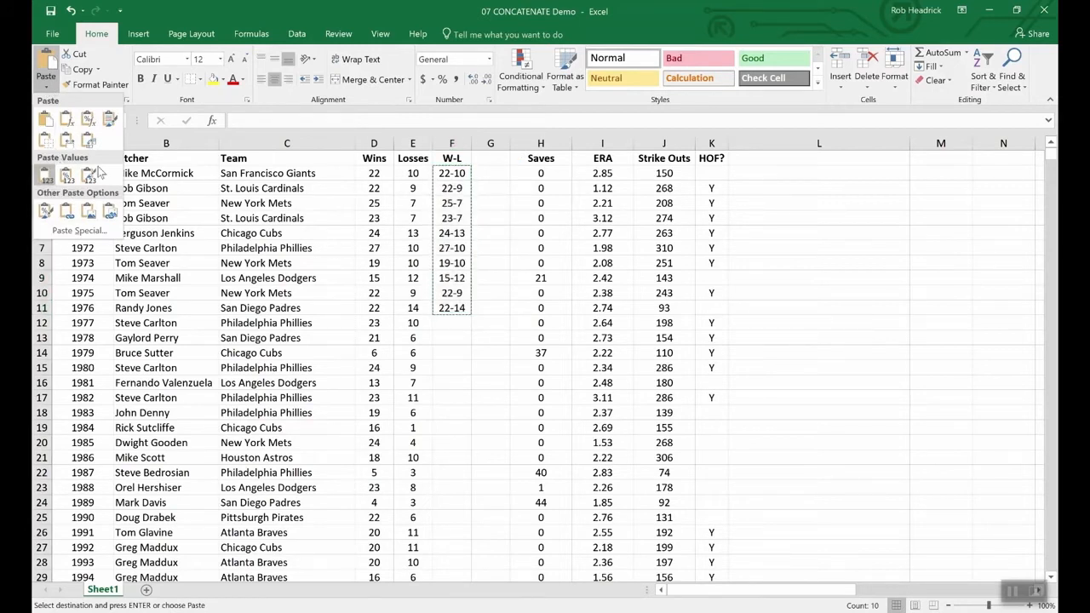
{"action": "left_click", "coordinate": [491, 173]}
{"action": "left_click_drag", "start_coordinate": [491, 173], "coordinate": [492, 307]}
{"action": "left_click", "coordinate": [47, 87]}
{"action": "left_click", "coordinate": [46, 175]}
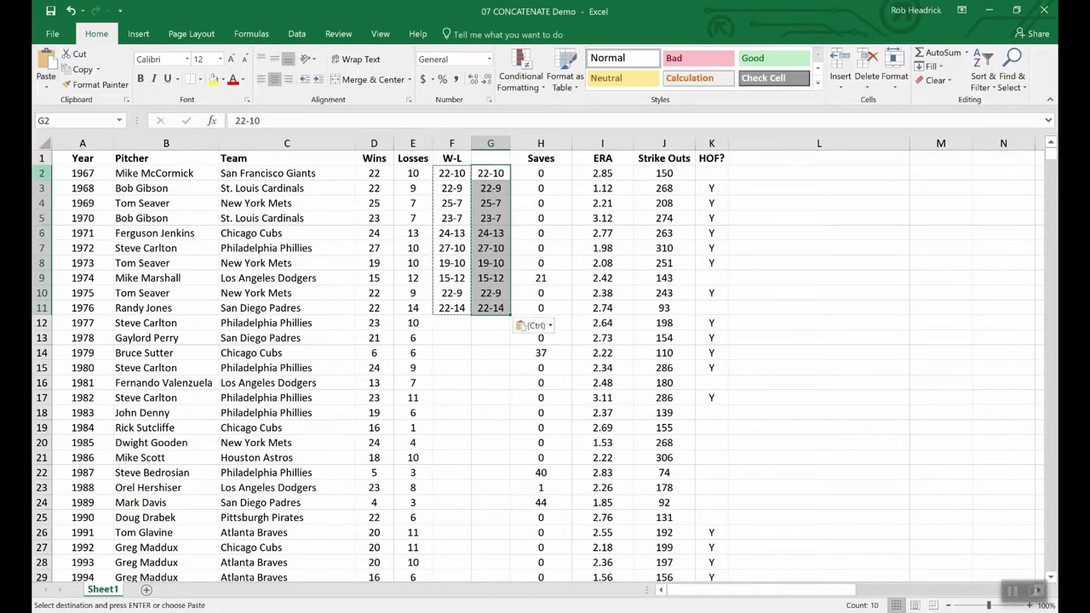
Compare the contents of cell F5 with those of the pasted cell G5.
{"action": "left_click", "coordinate": [485, 340]}
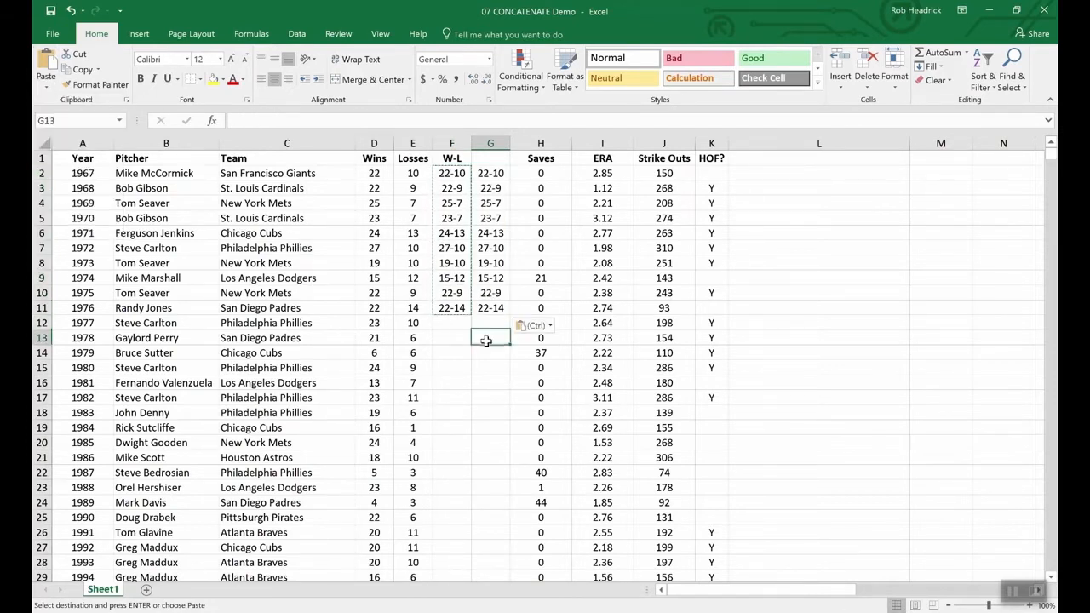
{"action": "left_click", "coordinate": [447, 217]}
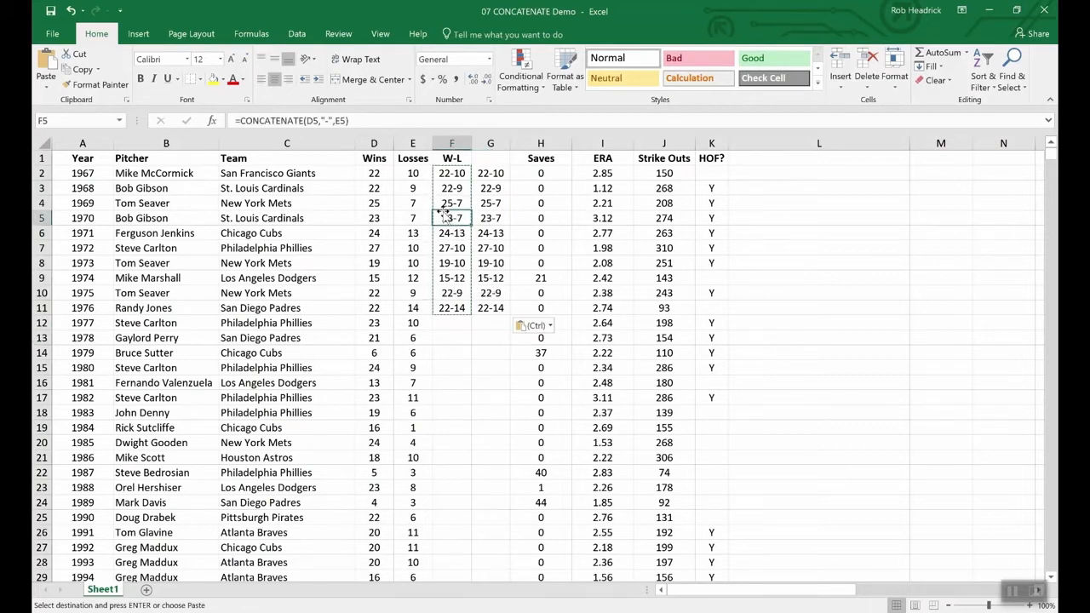
{"action": "left_click", "coordinate": [491, 220]}
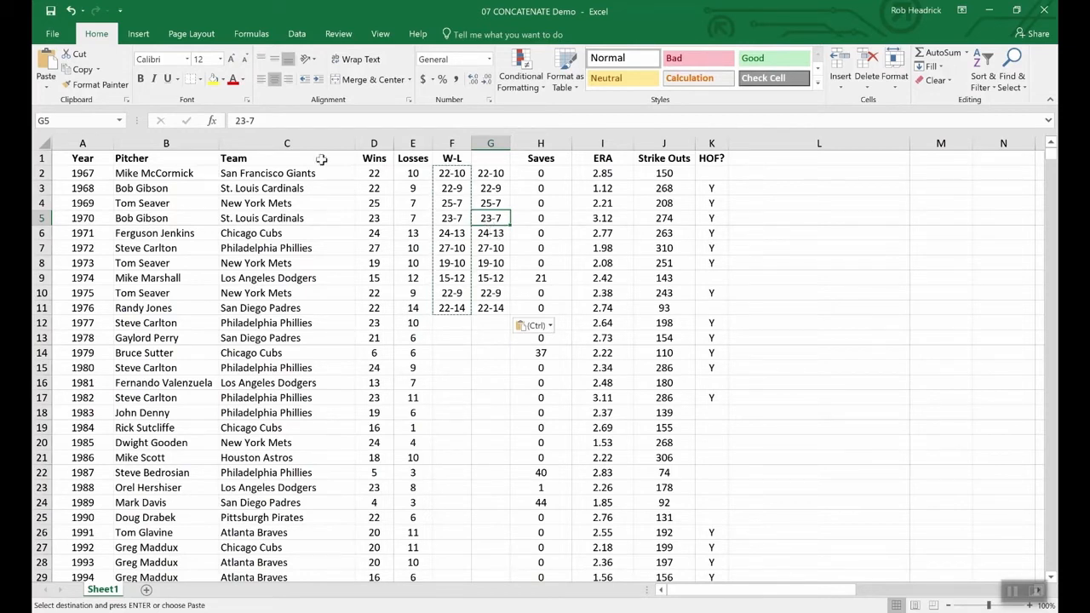
{"action": "left_click", "coordinate": [366, 354]}
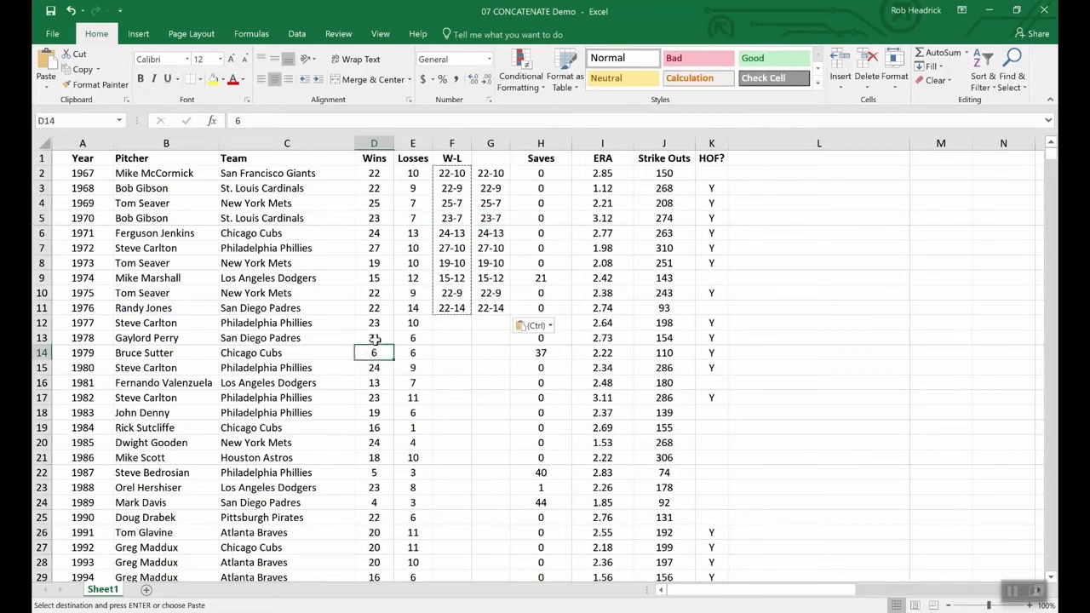
{"action": "left_click", "coordinate": [374, 338]}
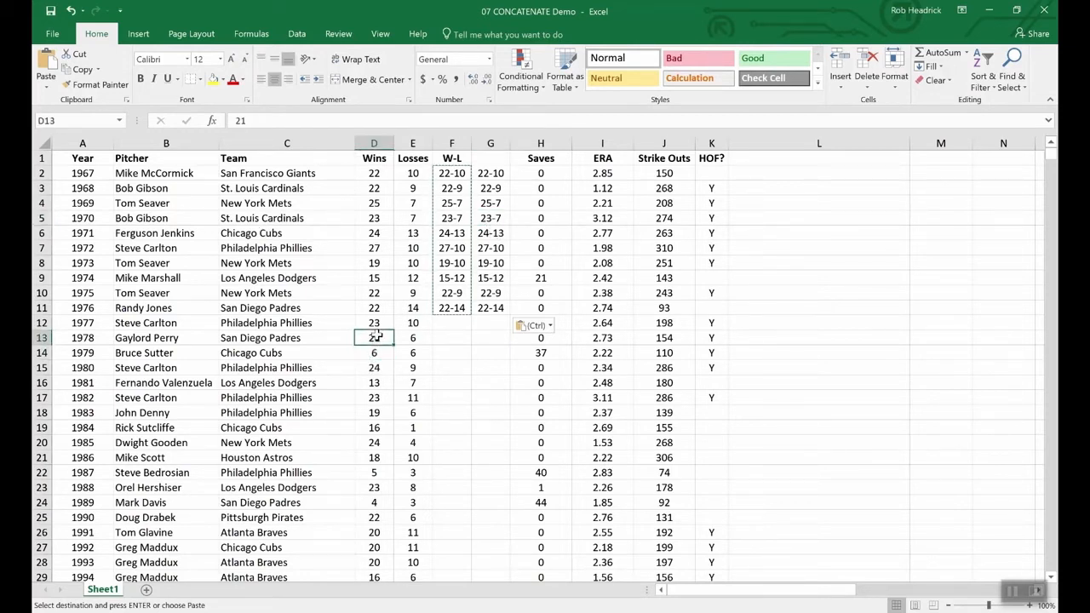
{"action": "left_click", "coordinate": [420, 336]}
{"action": "left_click", "coordinate": [419, 322]}
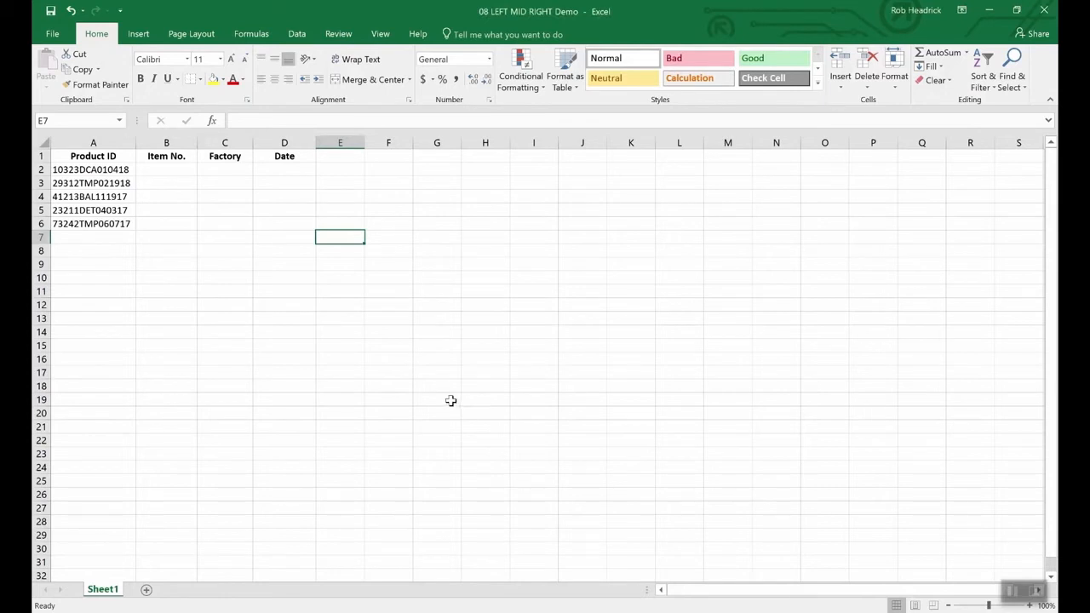
Enter =RIGHT(A2,6) in D2 to extract the date portion of the first product ID.
{"action": "left_click", "coordinate": [117, 173]}
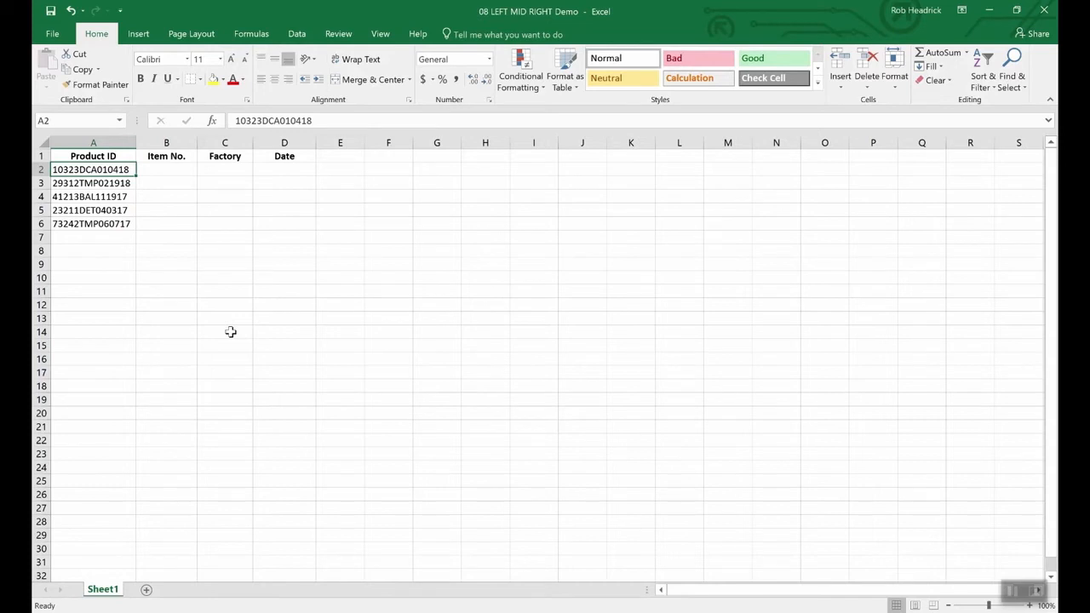
{"action": "left_click", "coordinate": [288, 171]}
{"action": "type", "text": "=right"}
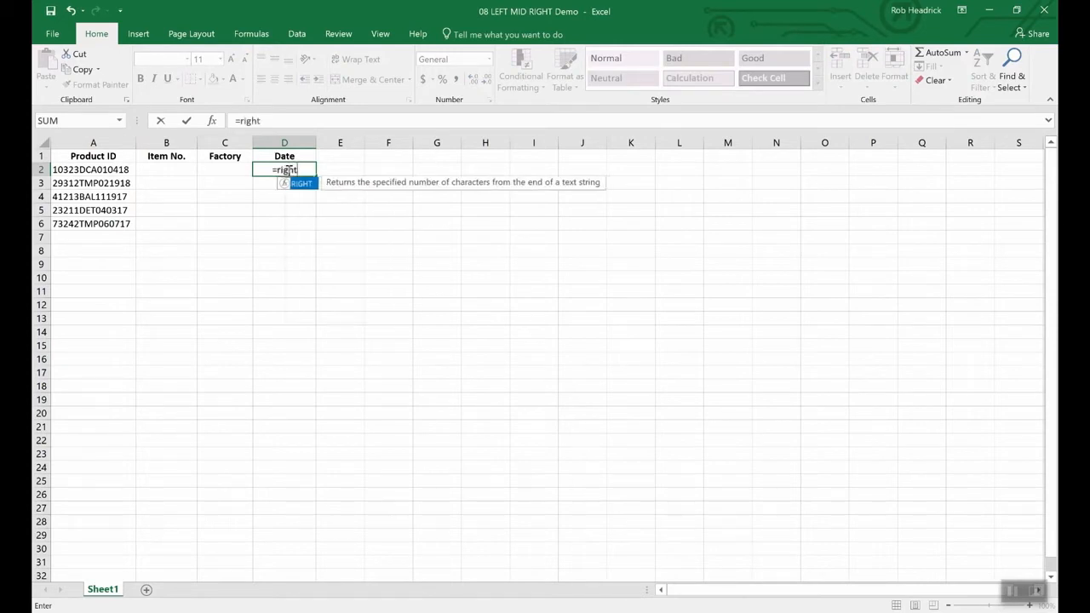
{"action": "type", "text": "("}
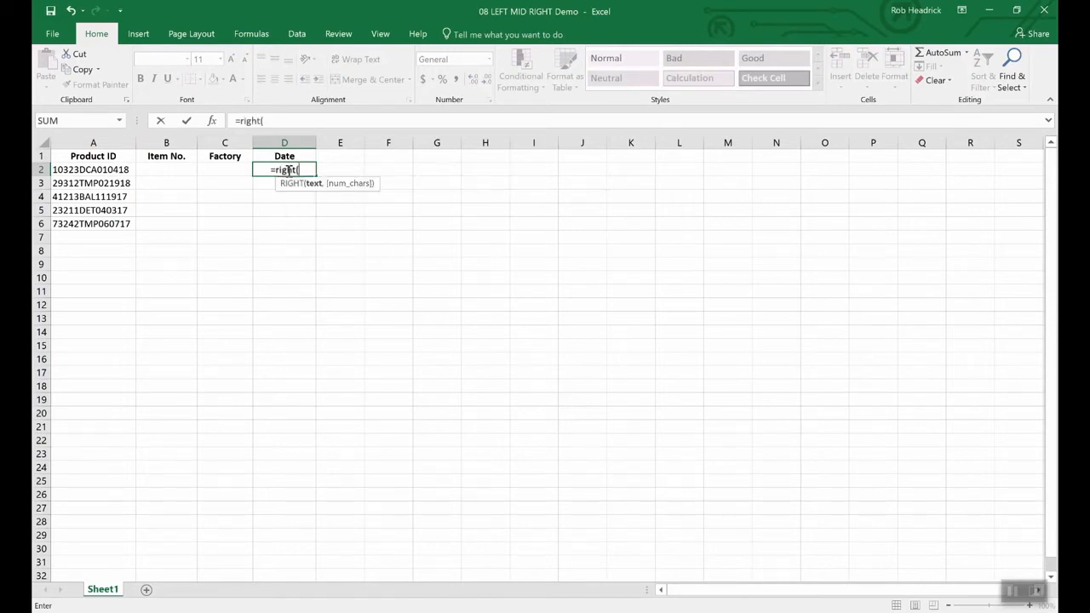
{"action": "type", "text": "a2"}
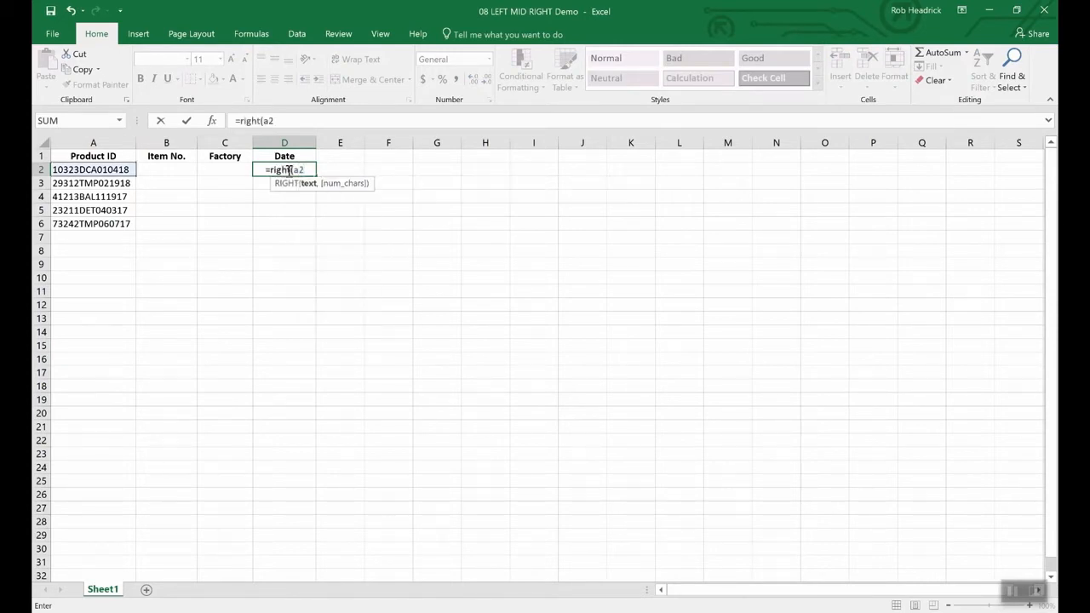
{"action": "type", "text": ","}
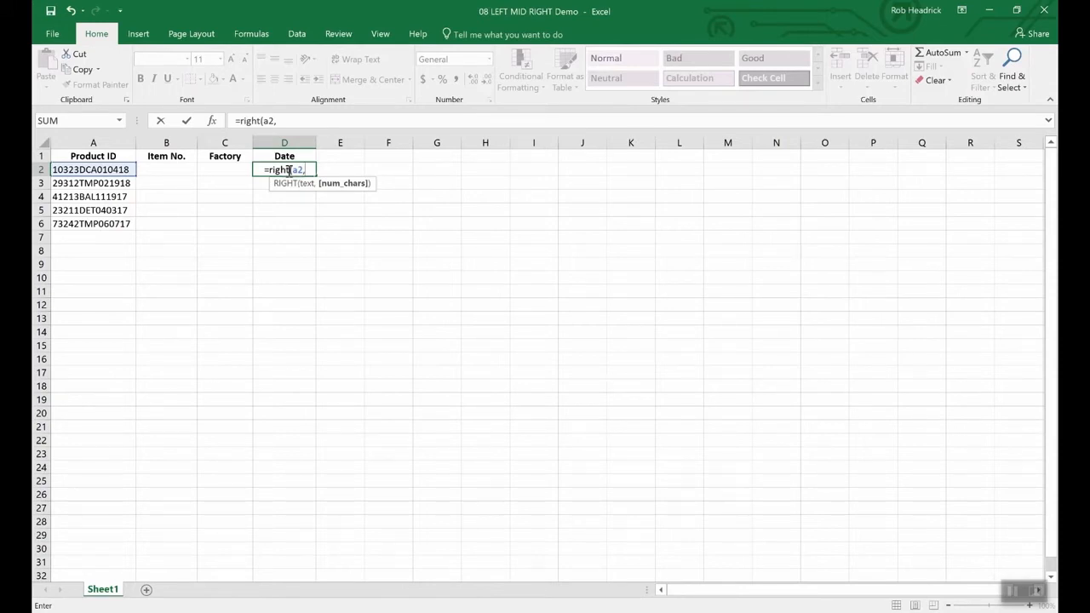
{"action": "type", "text": "6)"}
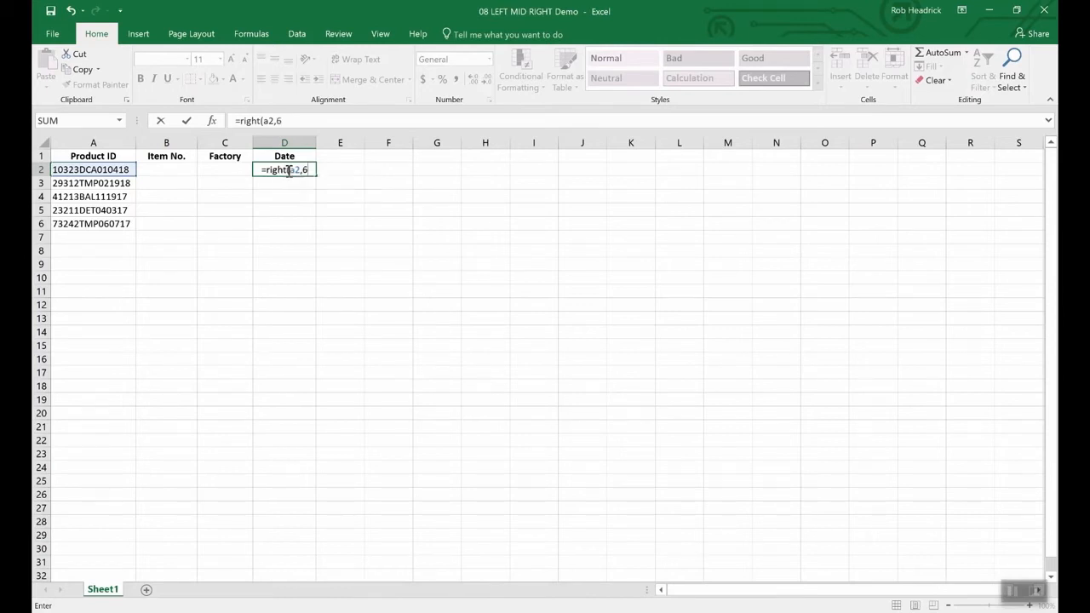
{"action": "key", "text": "Return"}
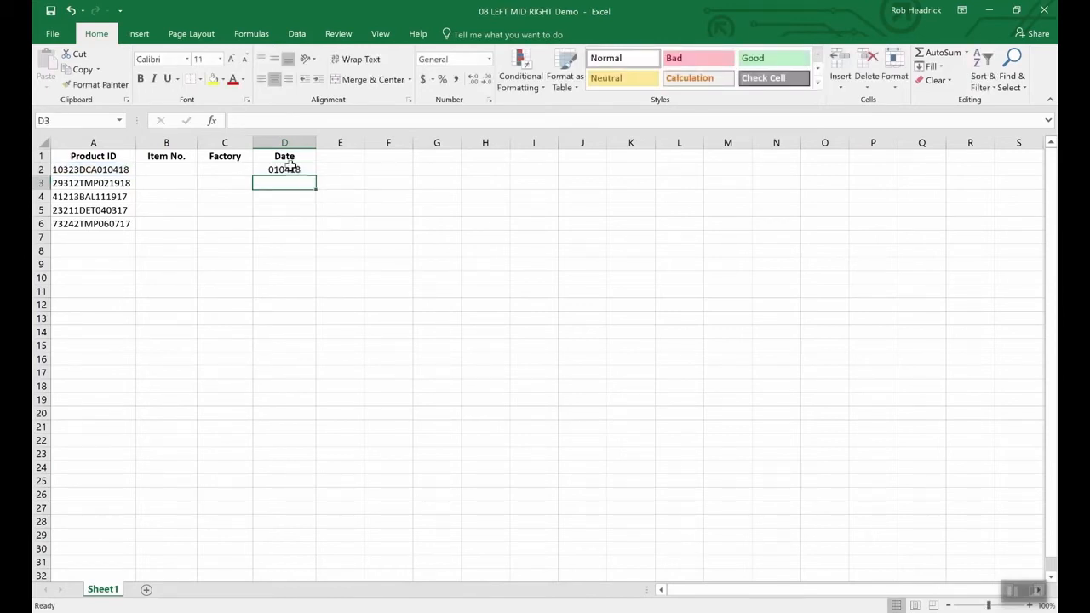
{"action": "left_click", "coordinate": [290, 170]}
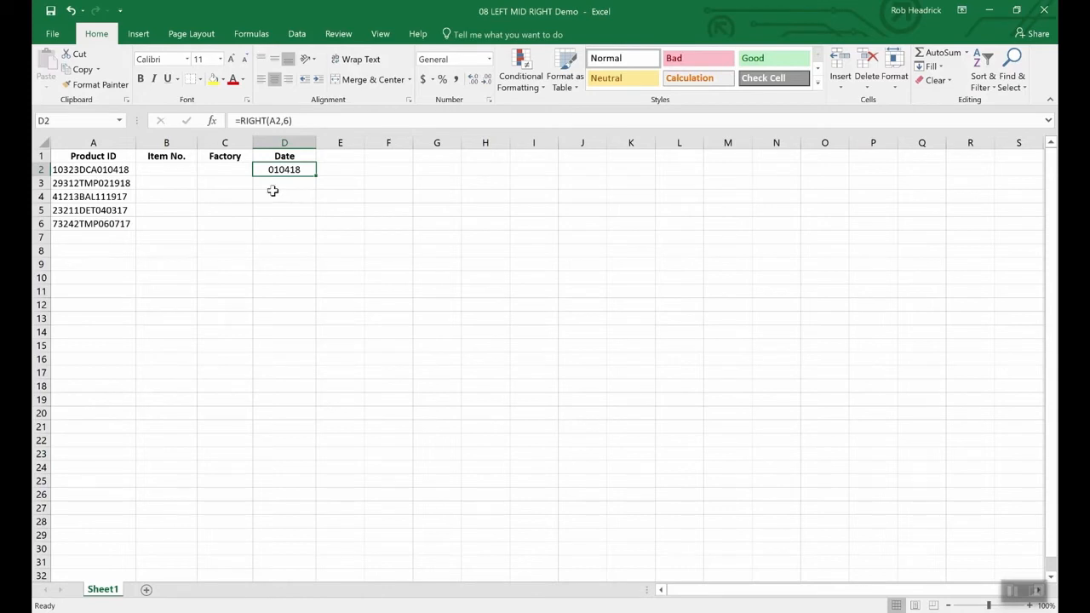
Enter =LEFT(A2,5) in B2 to extract the item number from the first product ID.
{"action": "left_click", "coordinate": [171, 171]}
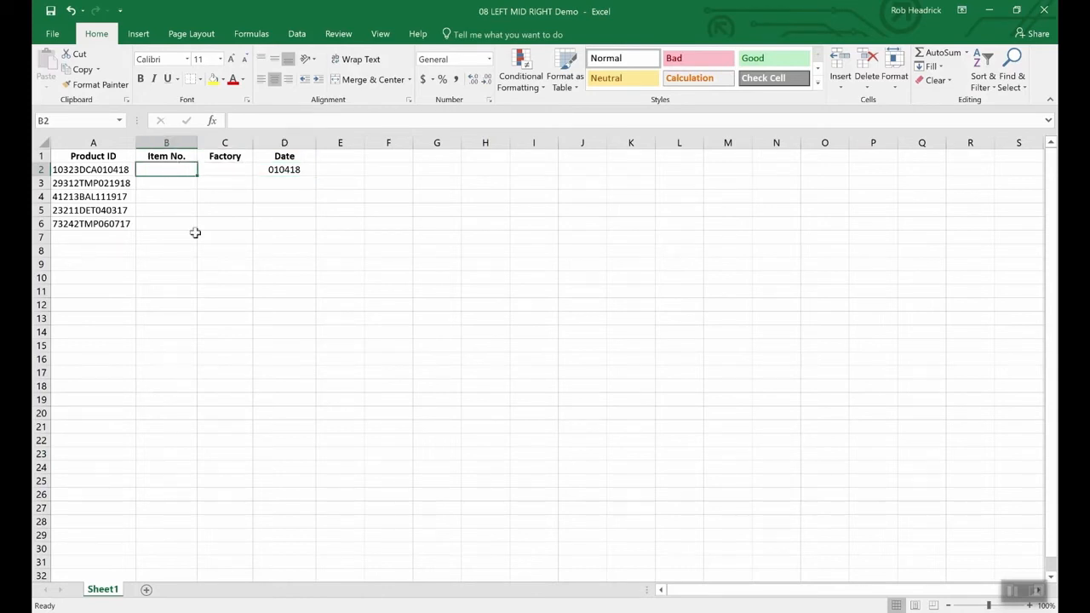
{"action": "type", "text": "="}
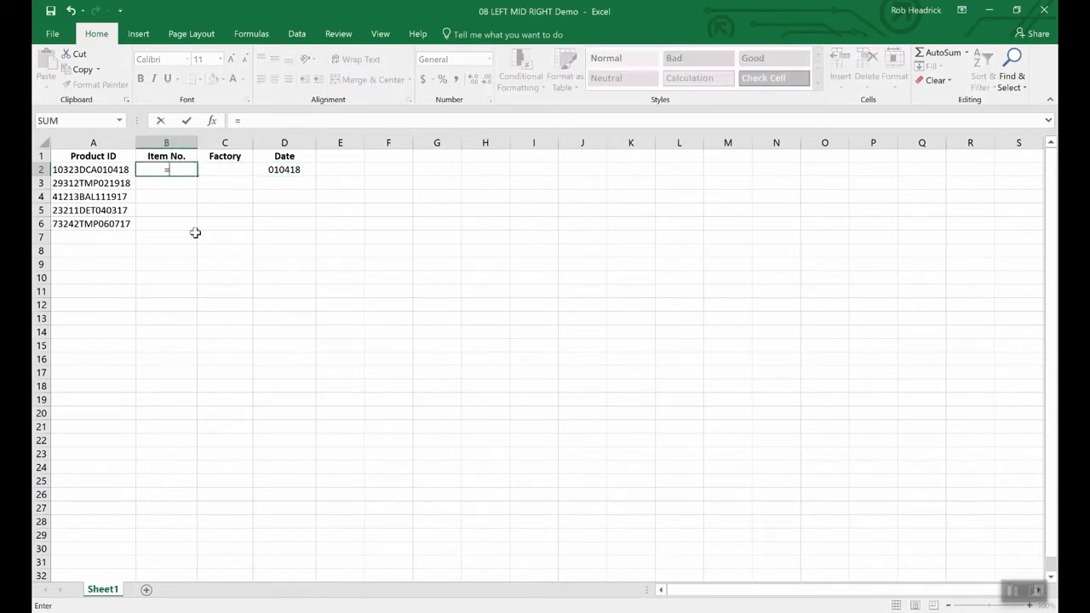
{"action": "type", "text": "lef"}
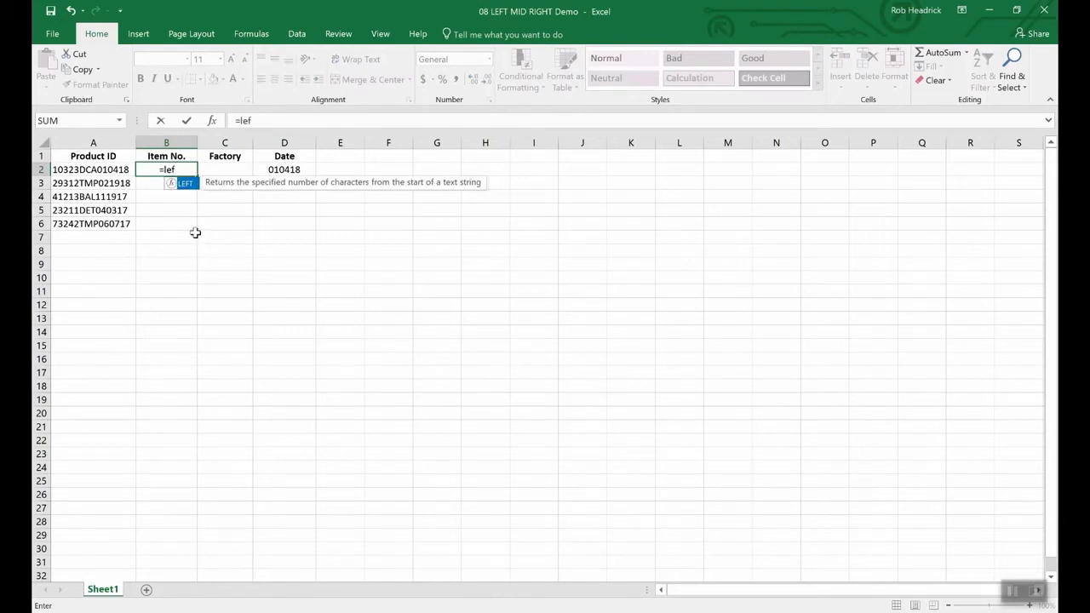
{"action": "type", "text": "t(a"}
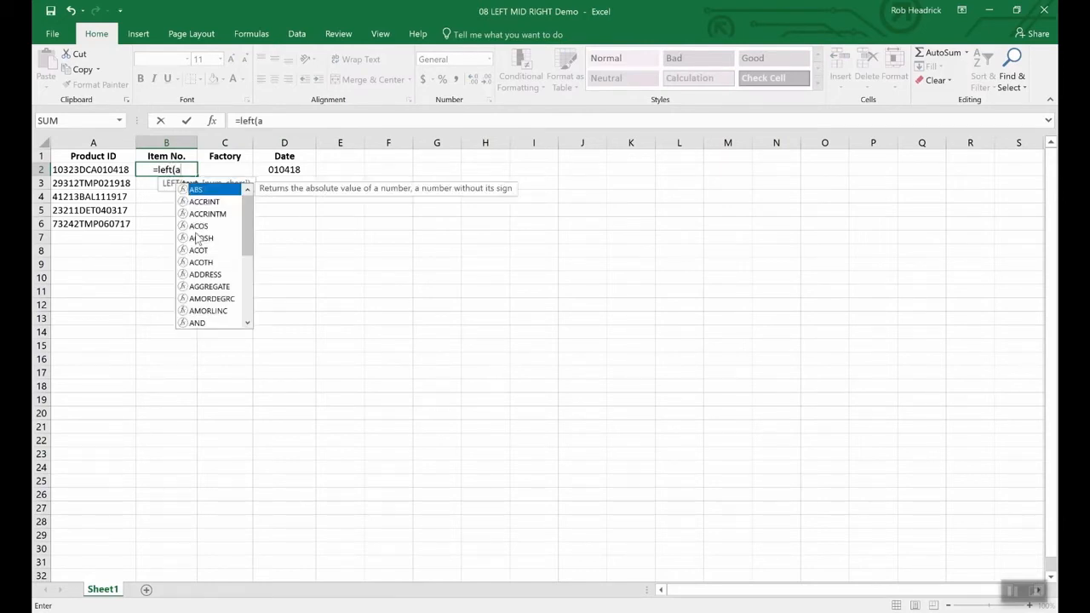
{"action": "type", "text": "2,"}
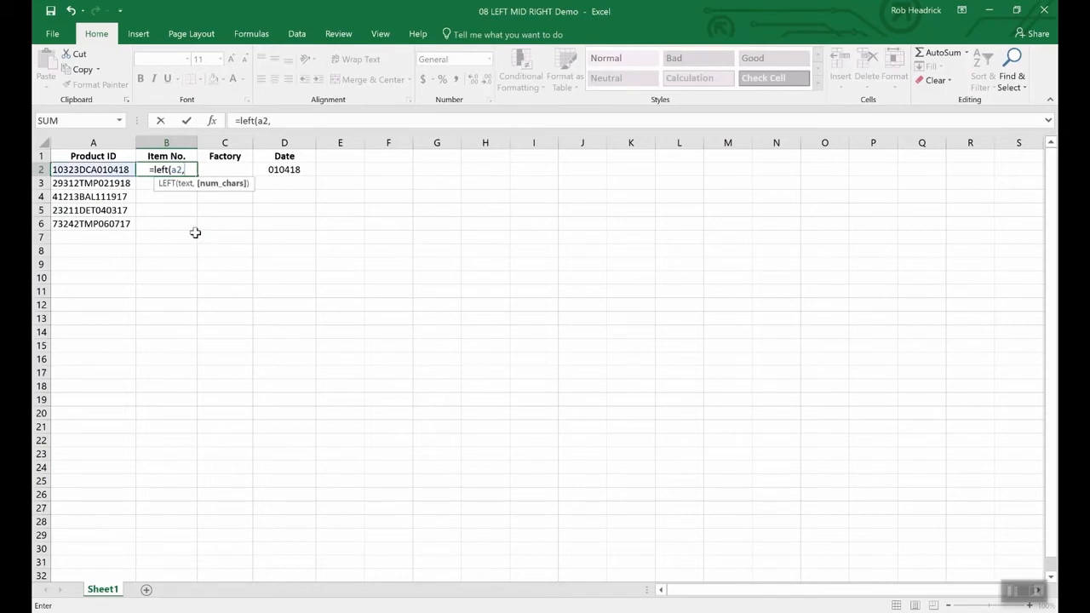
{"action": "type", "text": "5"}
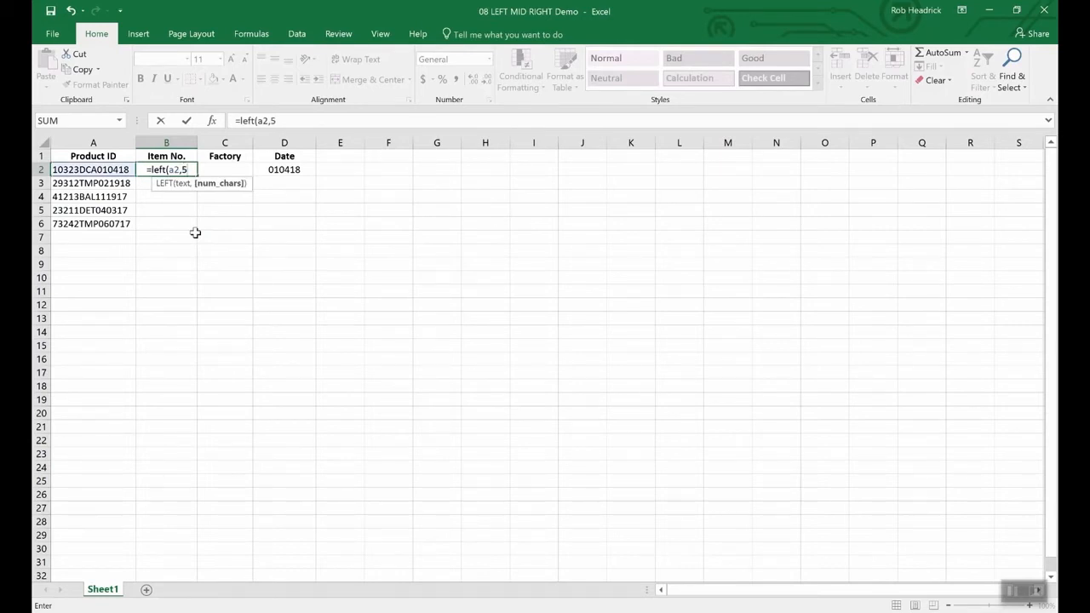
{"action": "type", "text": ")"}
{"action": "key", "text": "Return"}
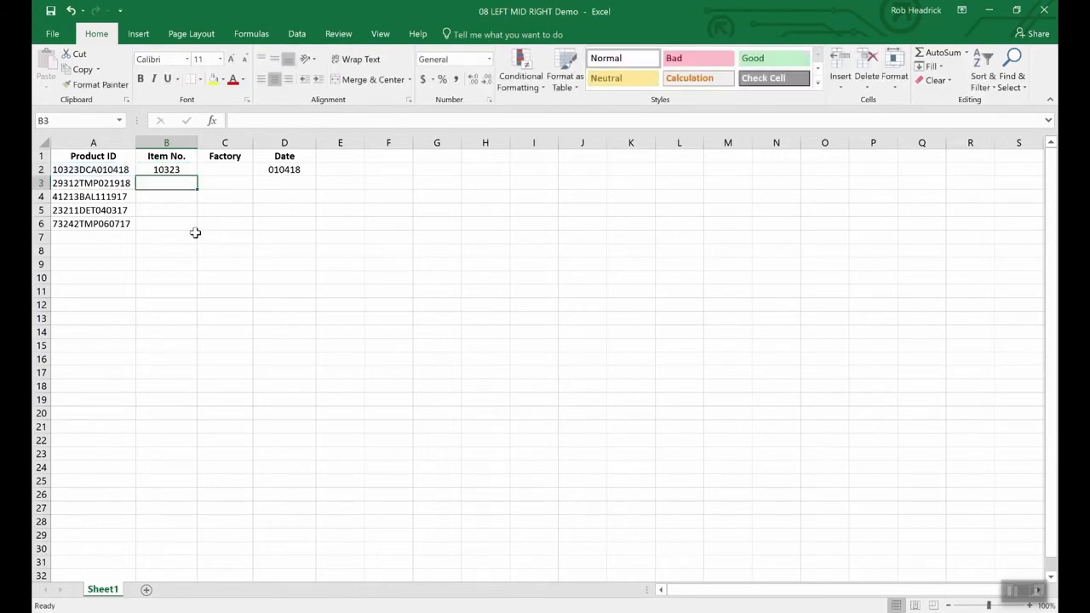
{"action": "key", "text": "Up"}
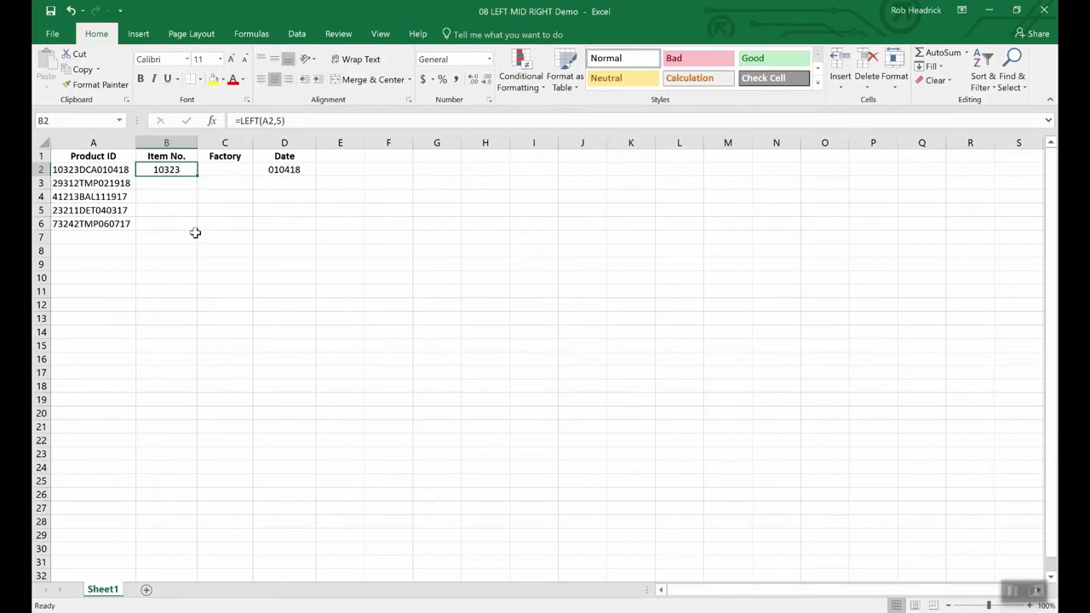
Enter =MID(A2,6,3) in C2 to extract the factory code from the first product ID.
{"action": "key", "text": "Right"}
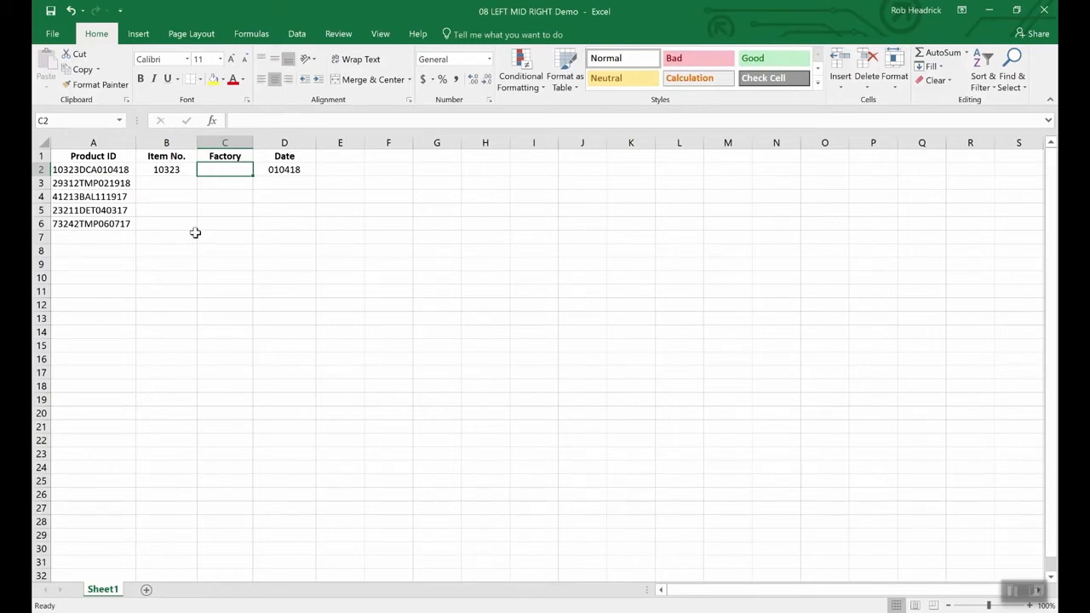
{"action": "type", "text": "="}
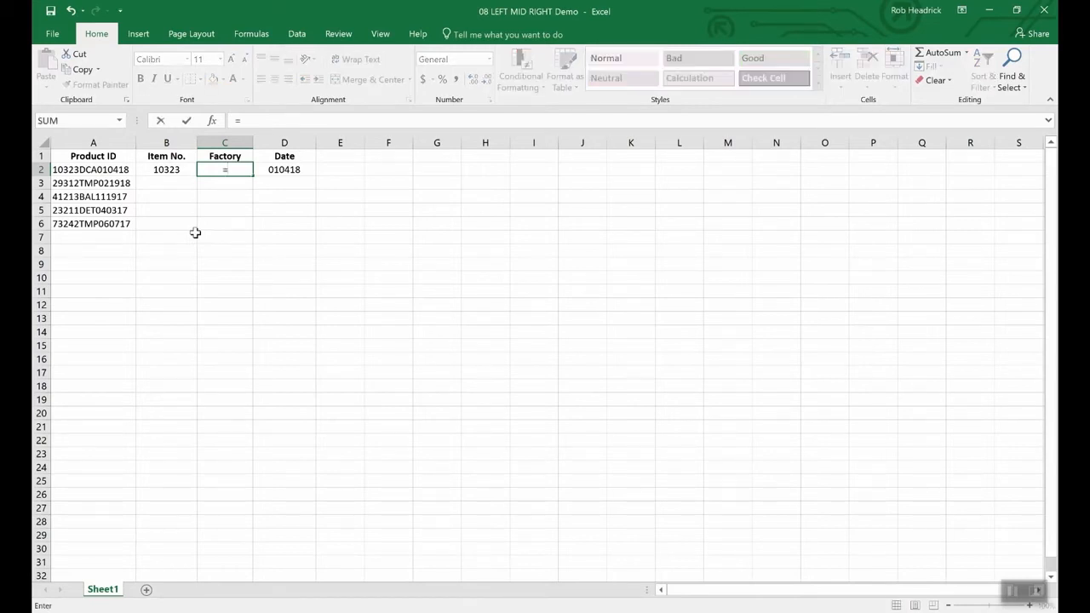
{"action": "type", "text": "mid(a2"}
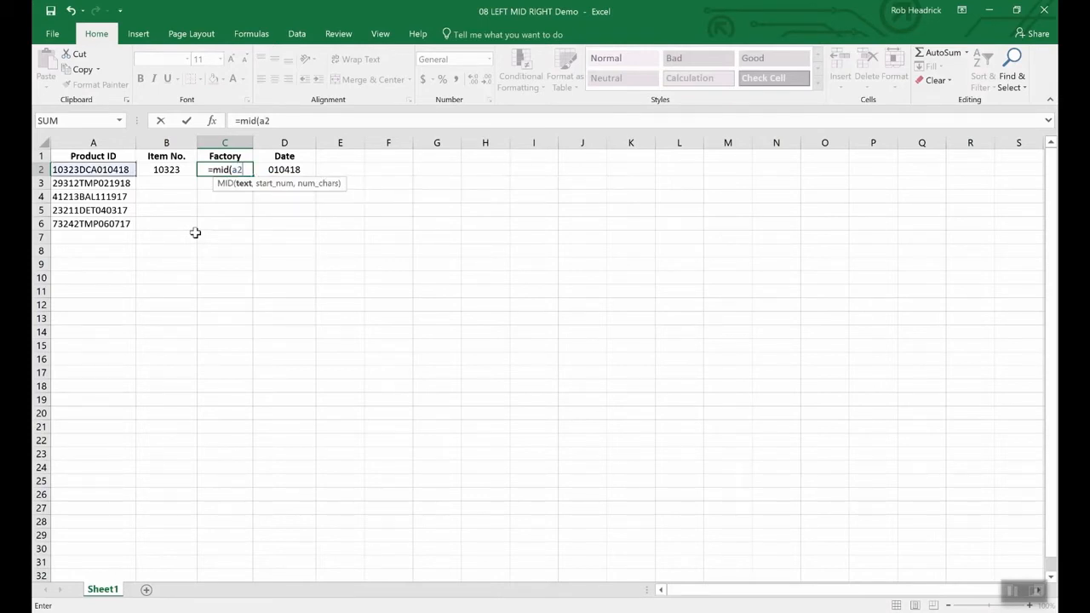
{"action": "type", "text": ","}
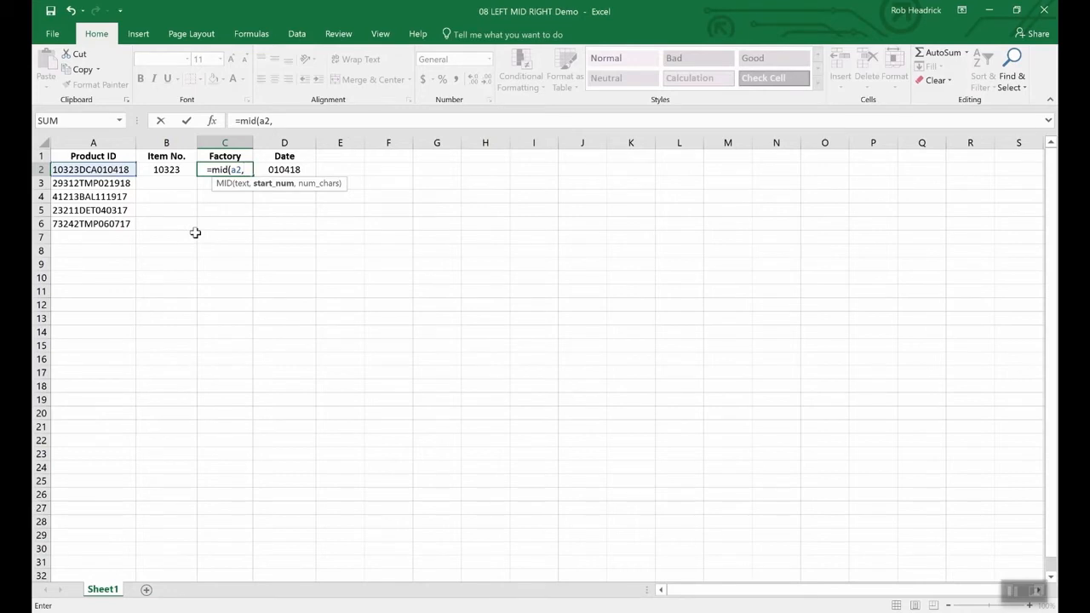
{"action": "type", "text": "6"}
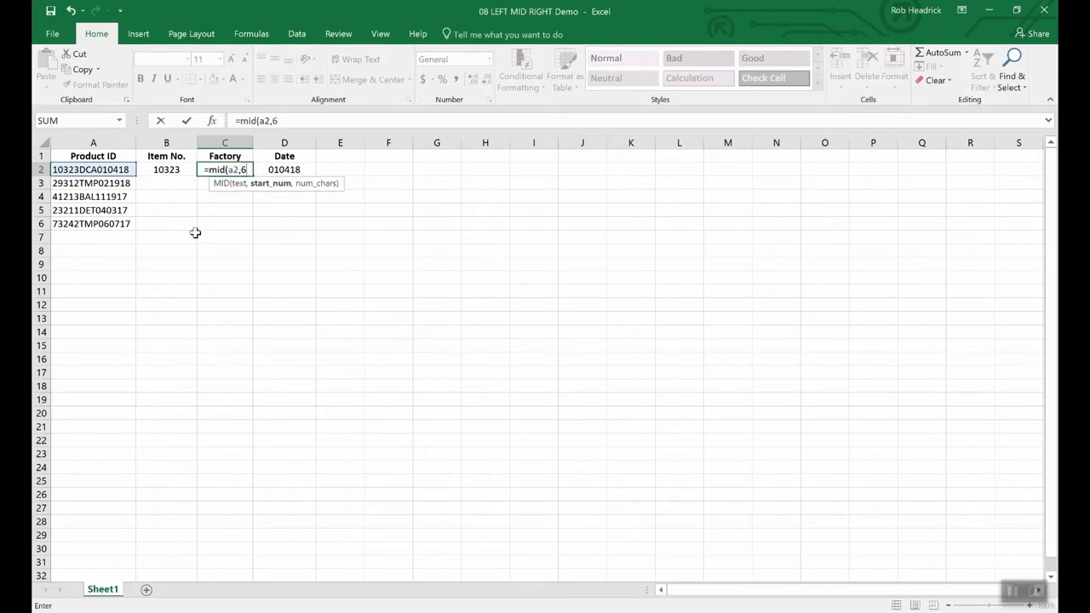
{"action": "type", "text": ","}
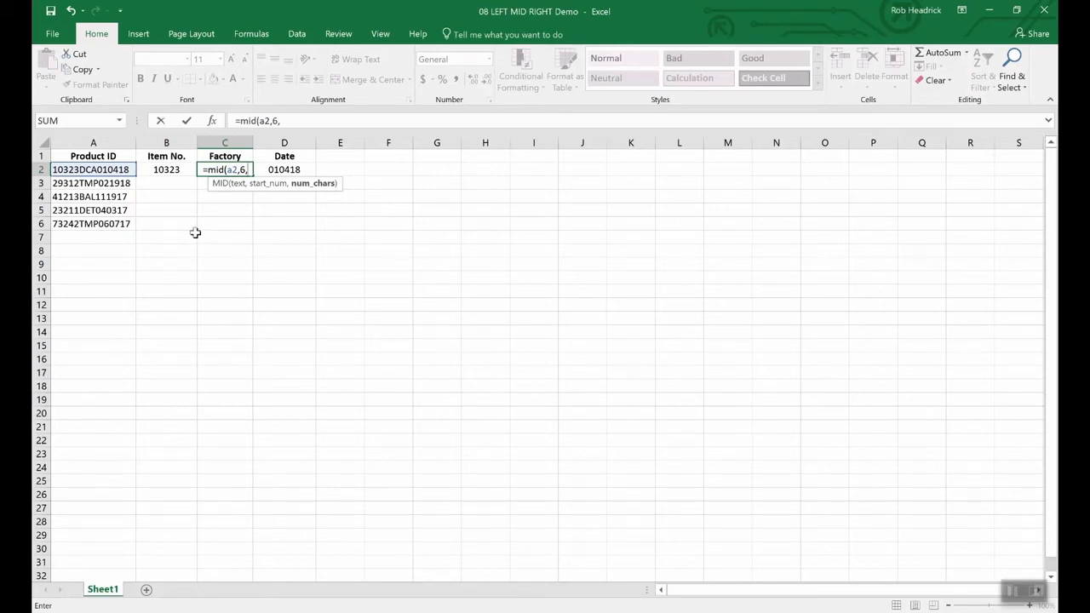
{"action": "type", "text": "3"}
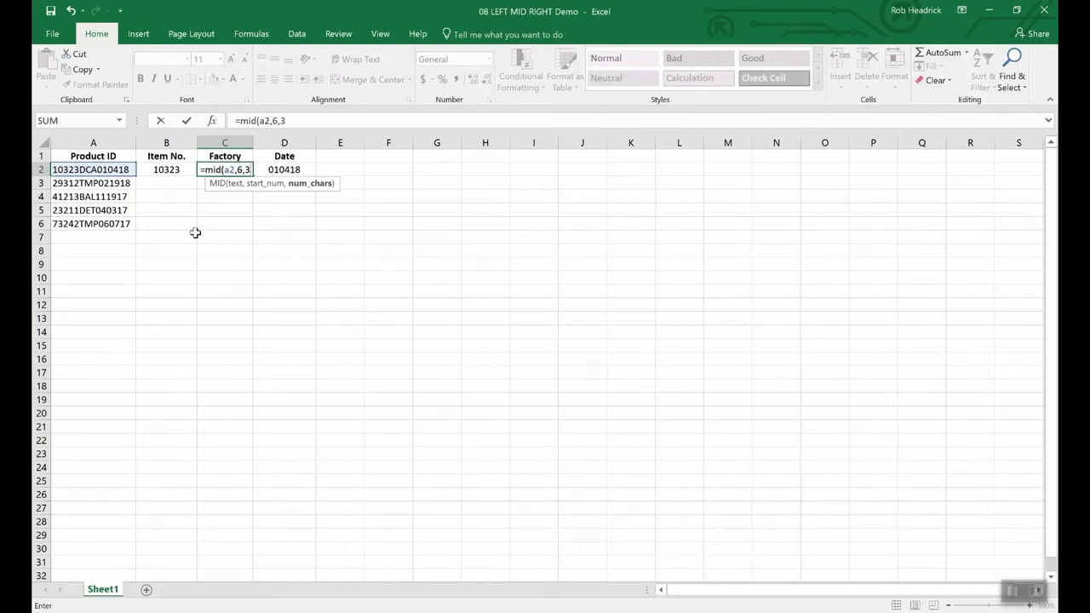
{"action": "key", "text": "Return"}
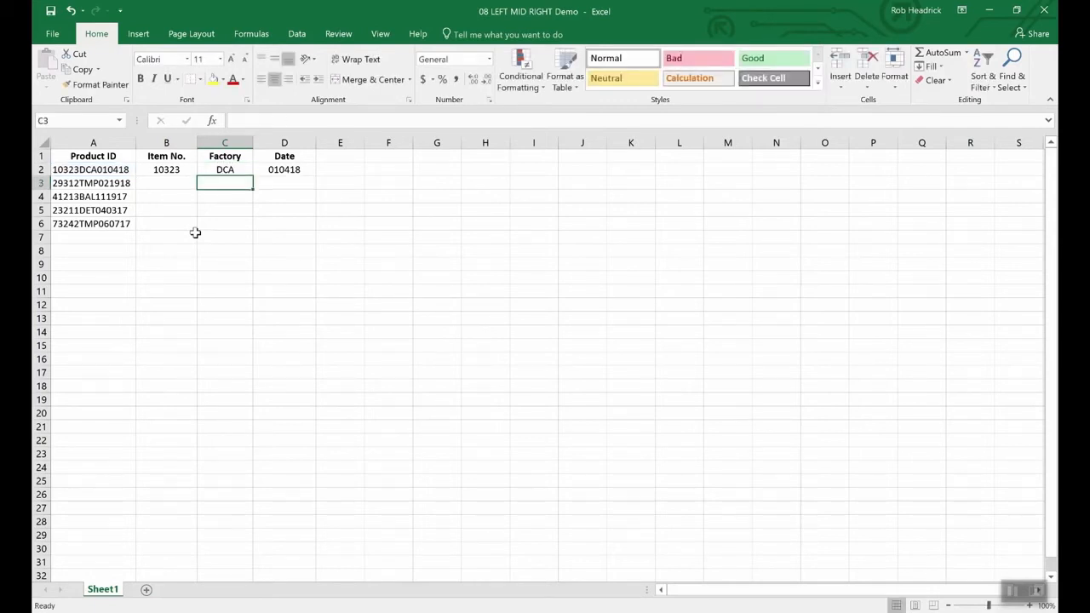
Fill the Factory formula in C2 down to C6, and select the first product ID in A2.
{"action": "left_click", "coordinate": [225, 171]}
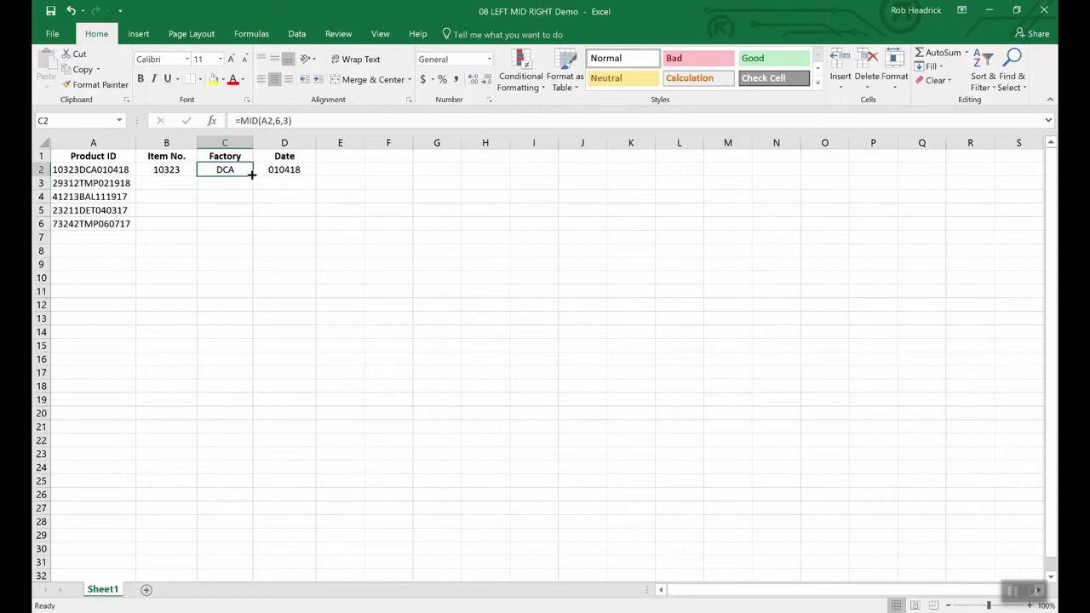
{"action": "left_click_drag", "start_coordinate": [252, 178], "coordinate": [249, 232]}
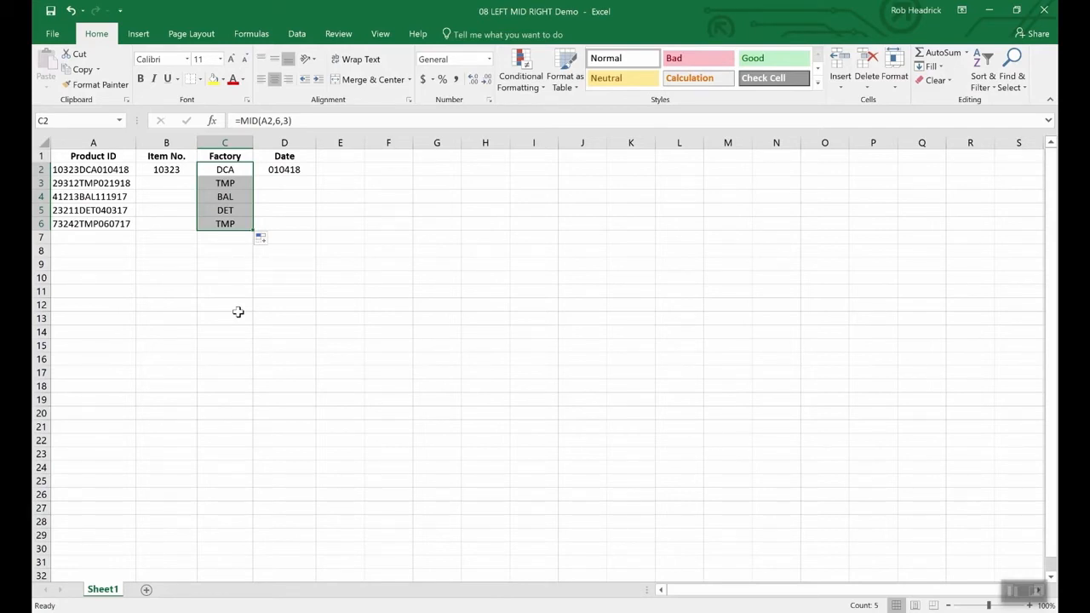
{"action": "key", "text": "Left"}
{"action": "key", "text": "Left"}
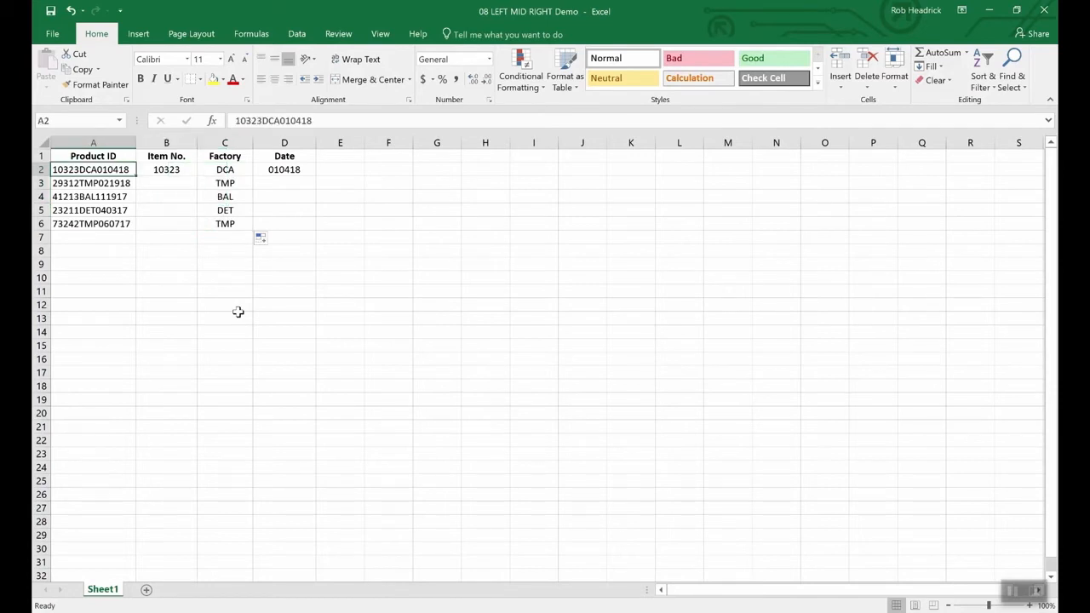
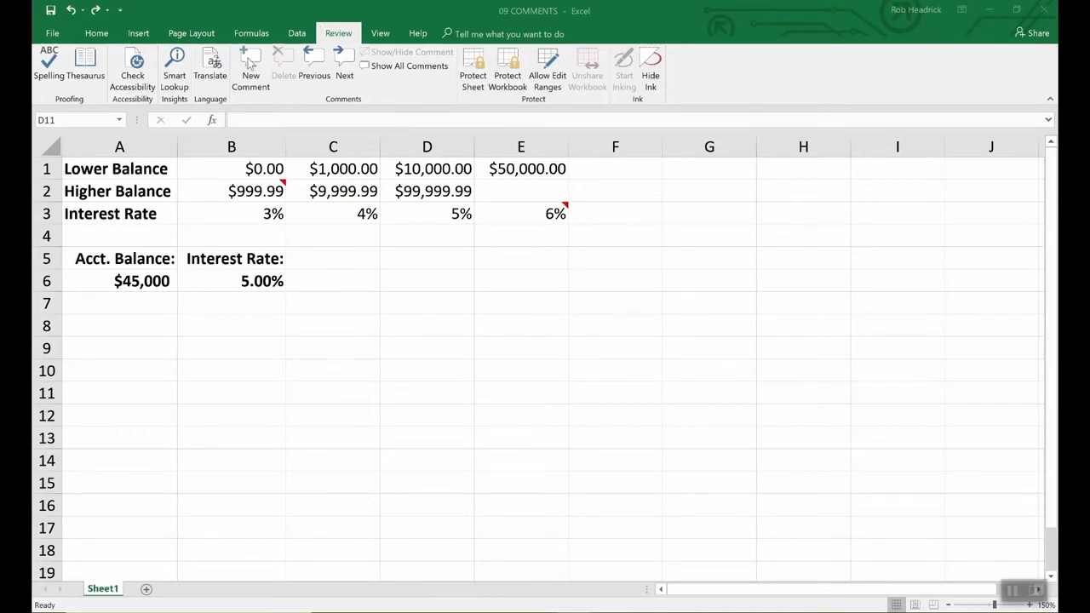
Add a comment to the interest rate result in B6 reading "Remember to double check rates above.".
{"action": "left_click", "coordinate": [268, 283]}
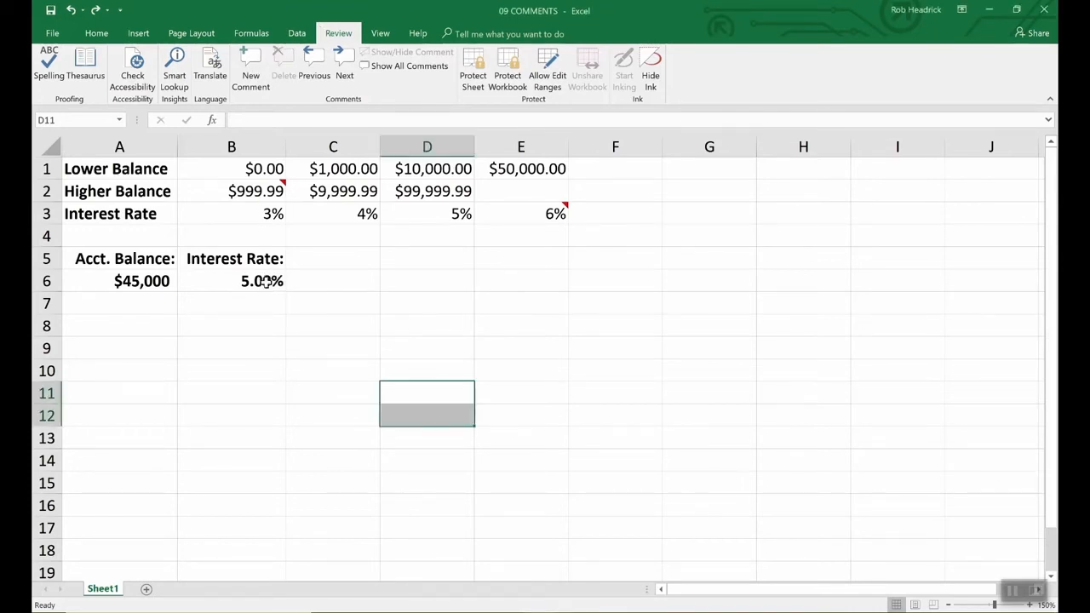
{"action": "left_click", "coordinate": [268, 283]}
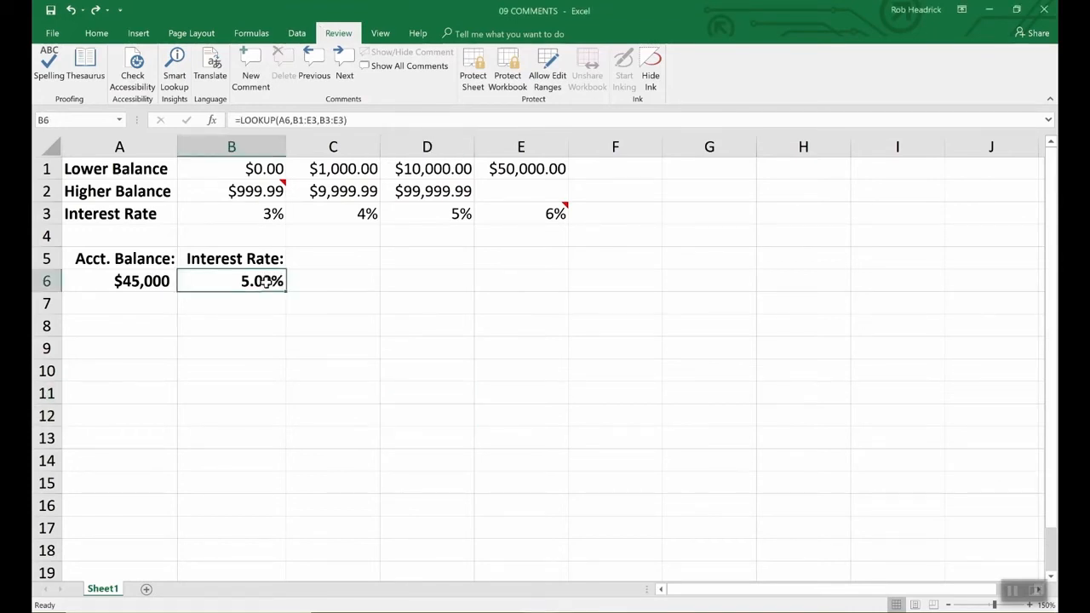
{"action": "left_click", "coordinate": [248, 64]}
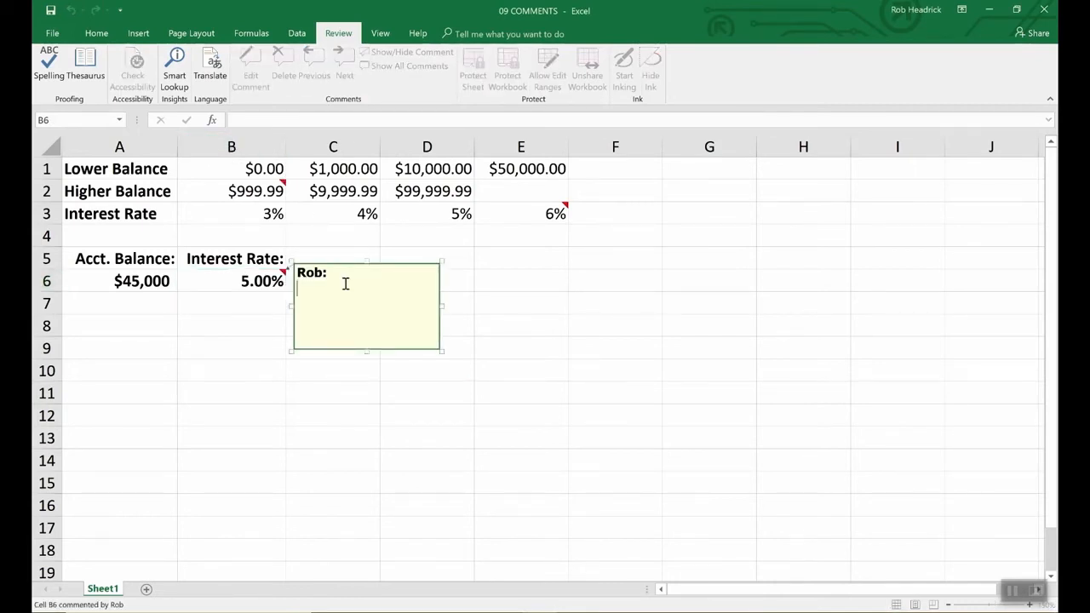
{"action": "type", "text": "Remember to d"}
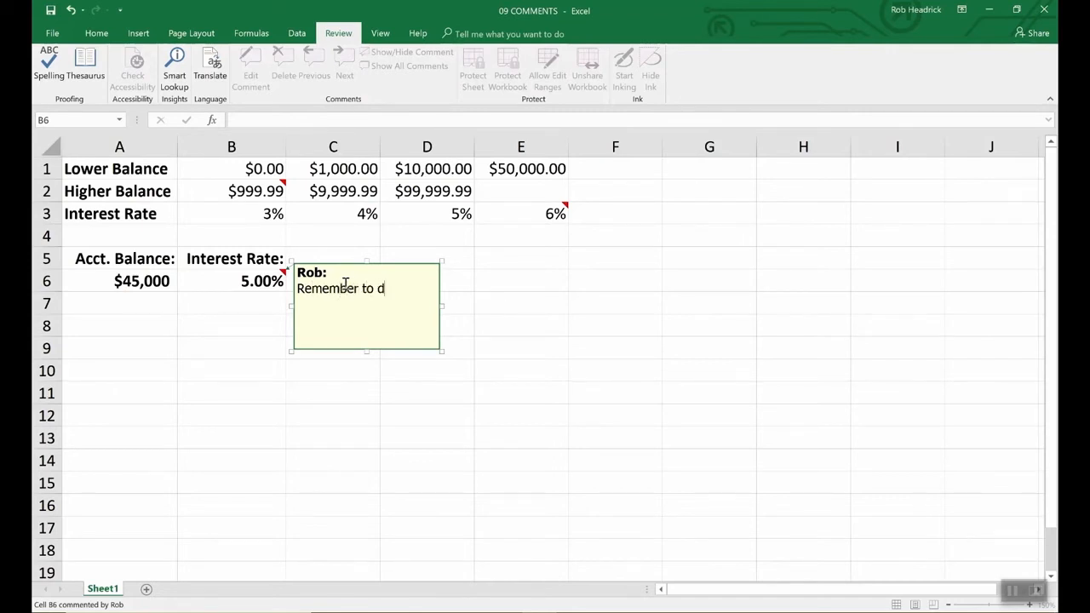
{"action": "type", "text": "ouble check rates above."}
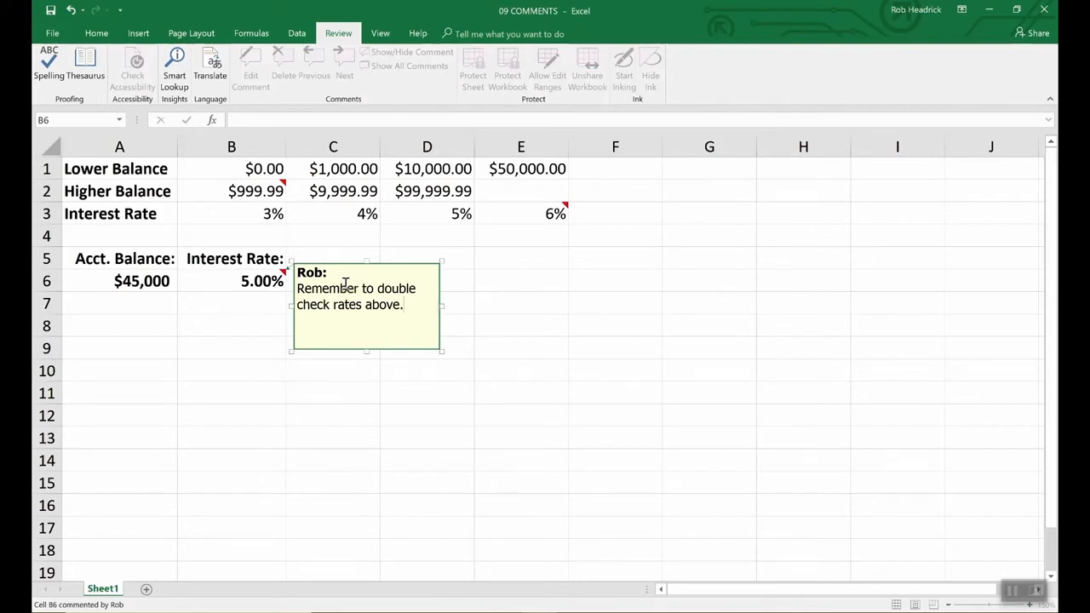
{"action": "left_click", "coordinate": [483, 281]}
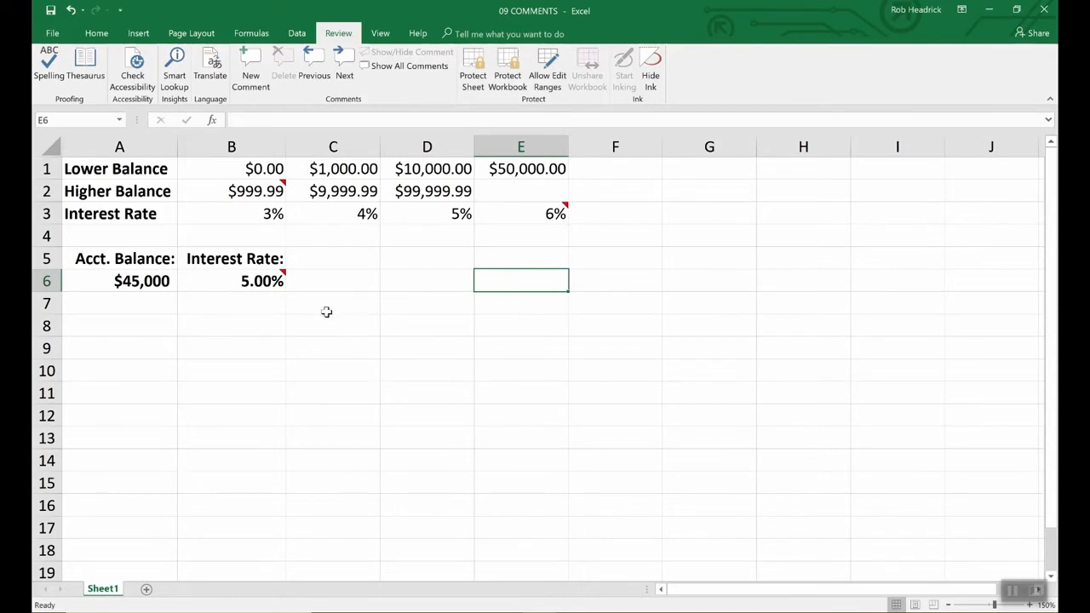
Preview the comments attached to cells B6, B2 and E3, and select B6.
{"action": "mouse_move", "coordinate": [282, 281]}
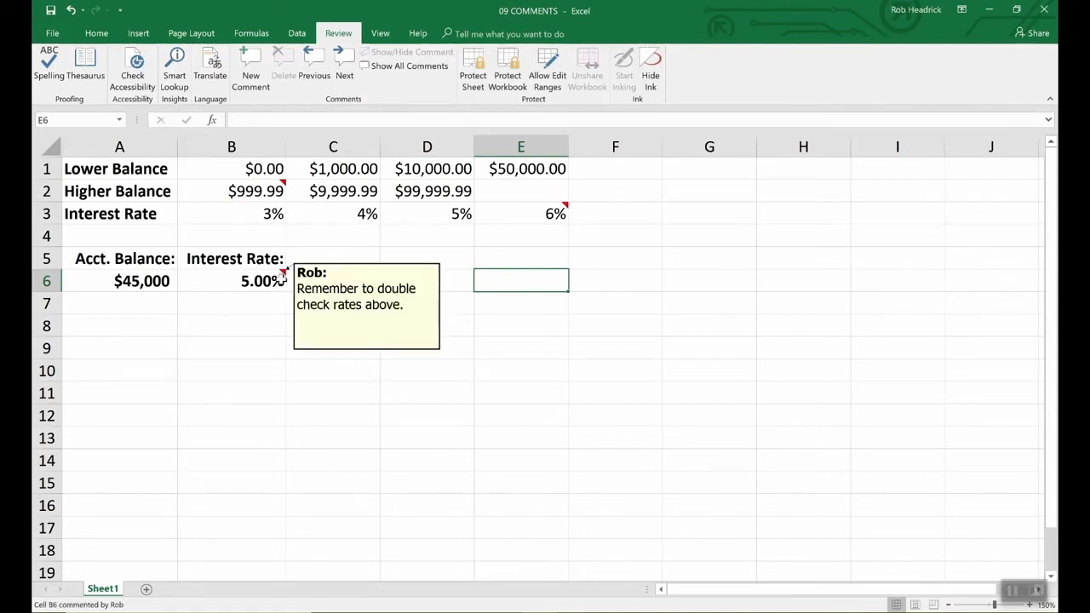
{"action": "mouse_move", "coordinate": [283, 184]}
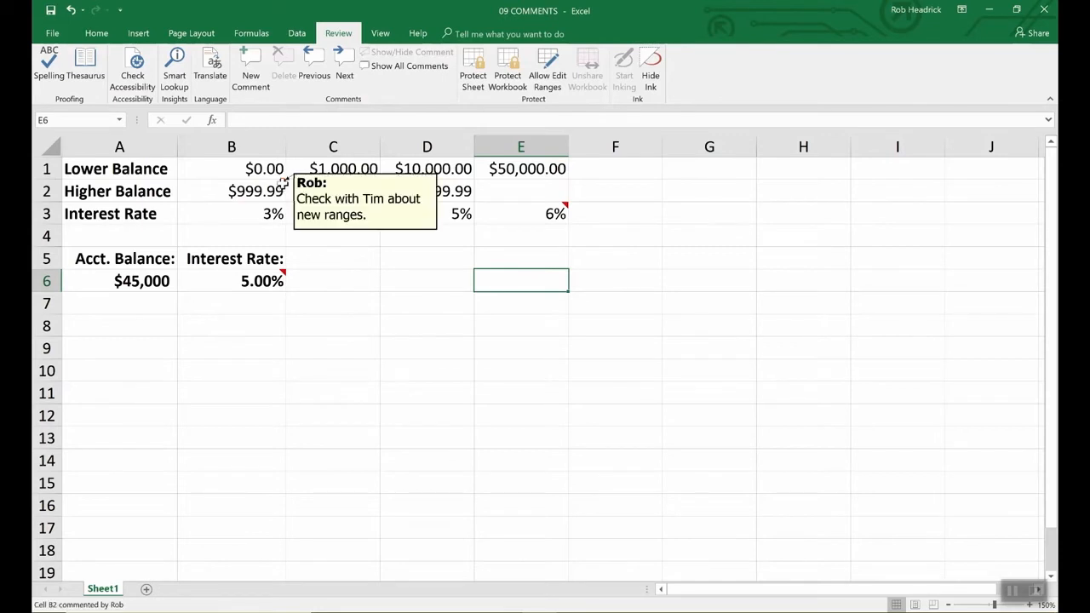
{"action": "mouse_move", "coordinate": [559, 213]}
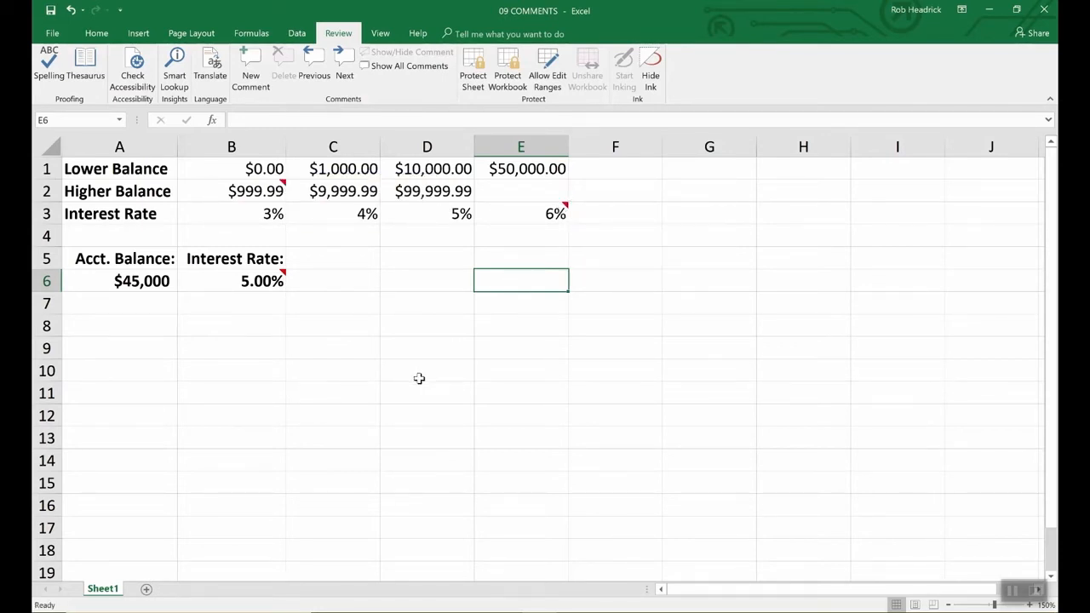
{"action": "left_click", "coordinate": [277, 281]}
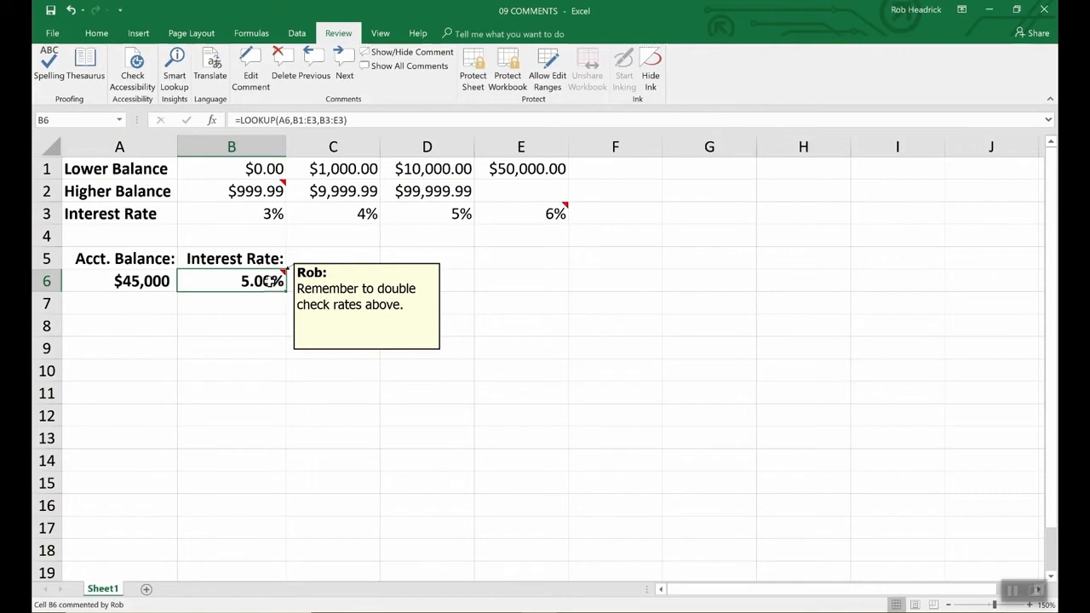
{"action": "left_click", "coordinate": [326, 298]}
{"action": "left_click", "coordinate": [268, 281]}
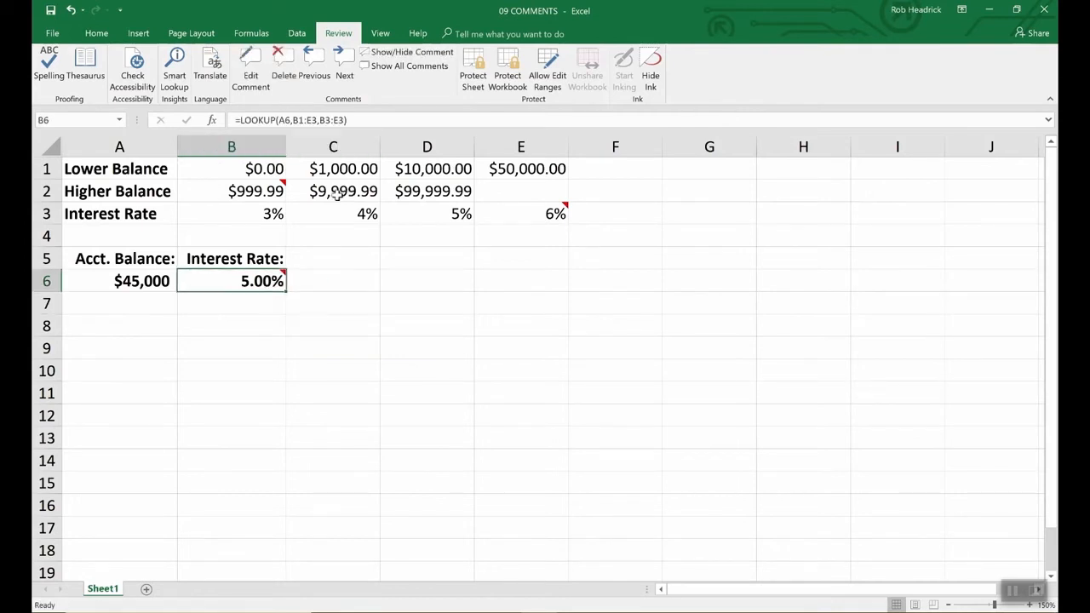
Check the user name setting in the general program options, which supplies the author label on comments.
{"action": "left_click", "coordinate": [52, 34]}
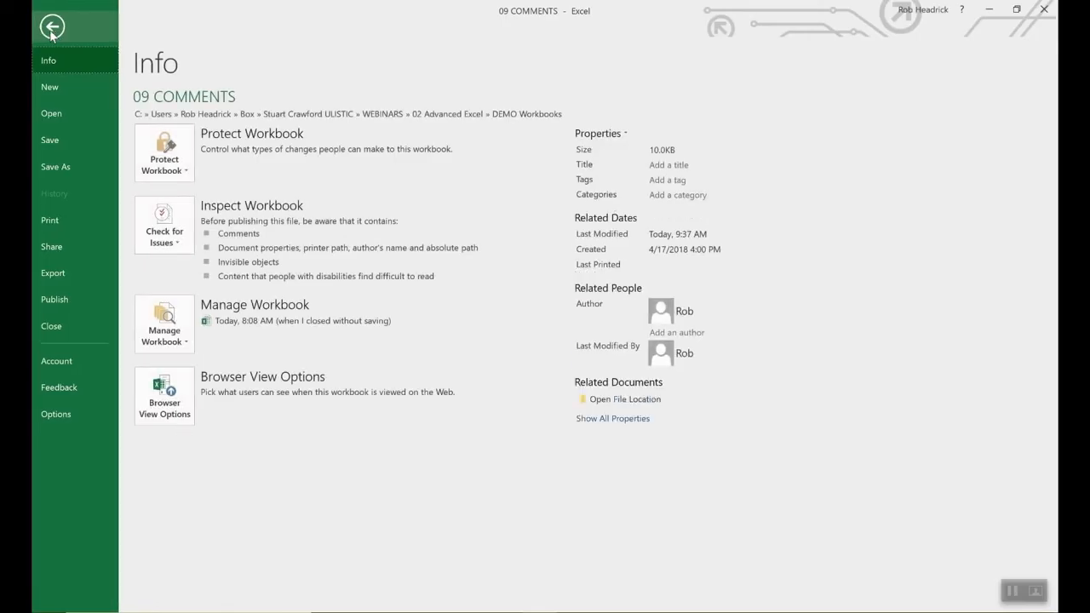
{"action": "left_click", "coordinate": [57, 416]}
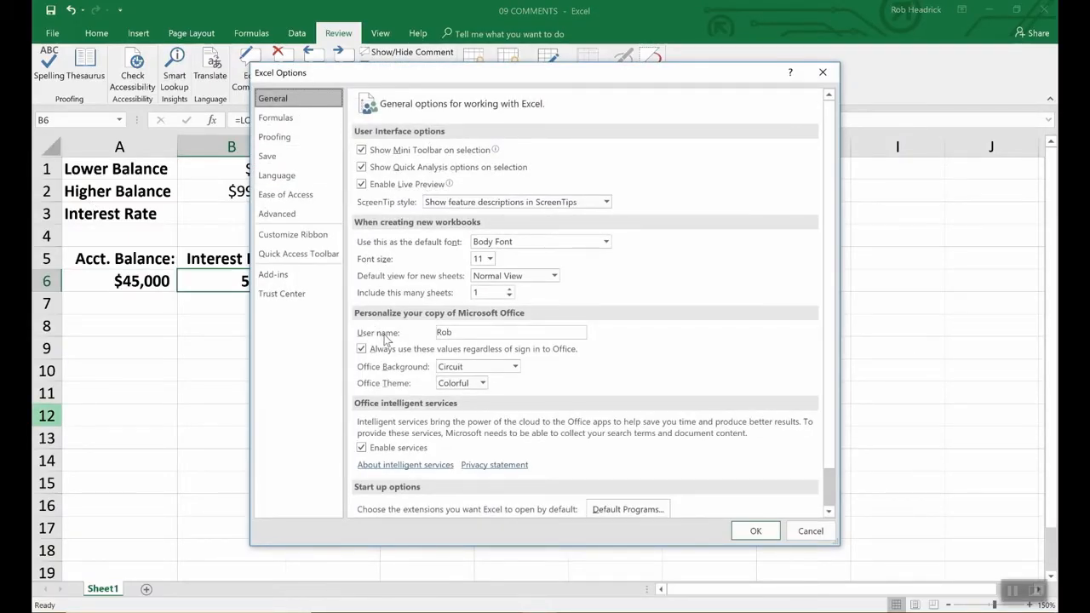
{"action": "left_click", "coordinate": [464, 333]}
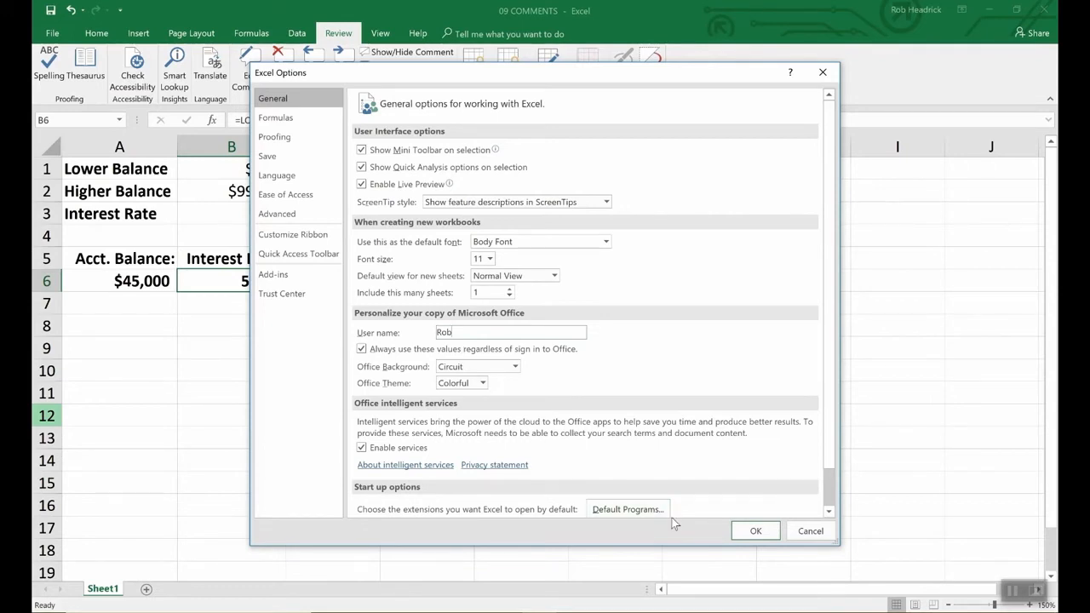
{"action": "left_click", "coordinate": [744, 532]}
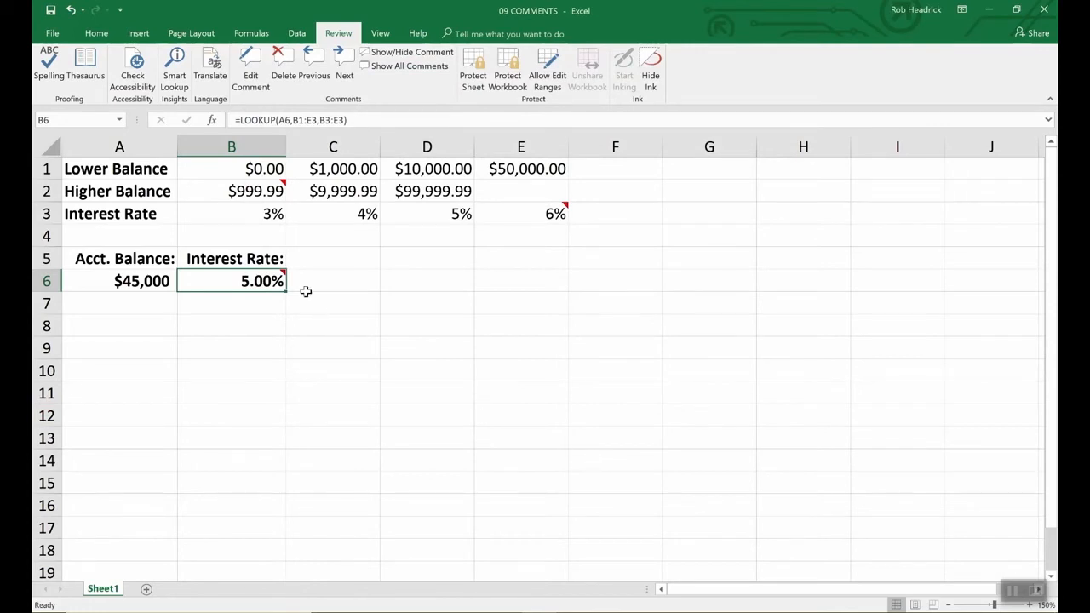
Keep the comment on B6 permanently displayed on the sheet.
{"action": "left_click", "coordinate": [407, 52]}
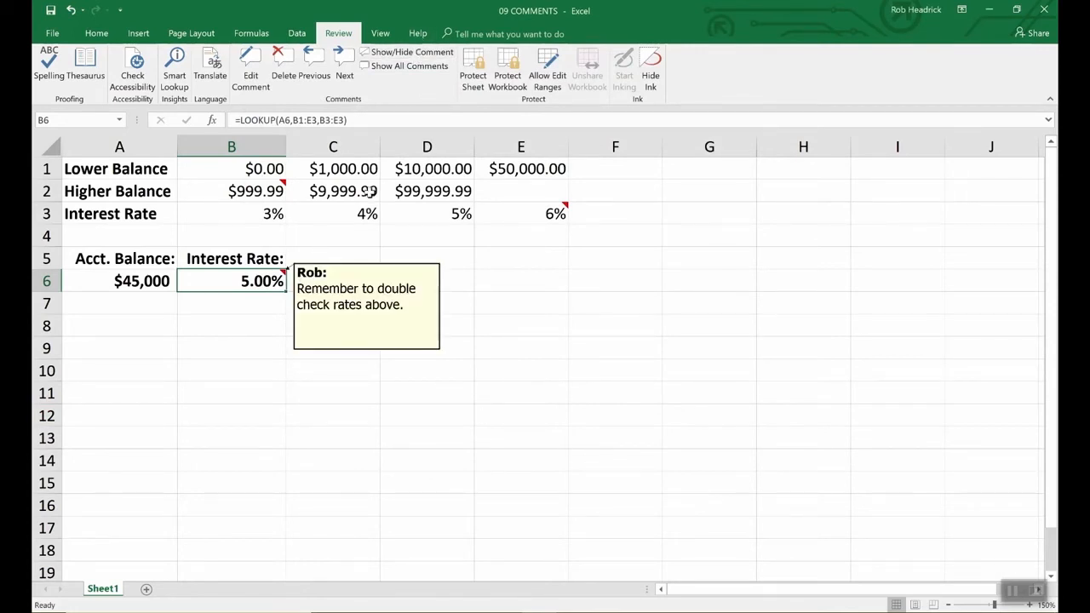
{"action": "left_click", "coordinate": [368, 304]}
{"action": "right_click", "coordinate": [368, 305]}
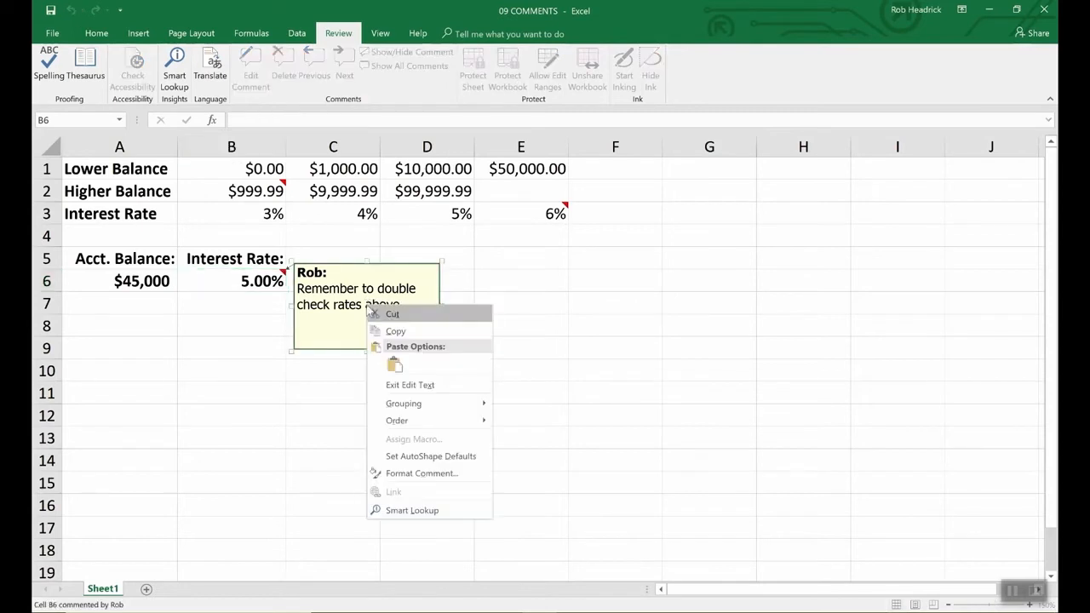
{"action": "left_click", "coordinate": [404, 480]}
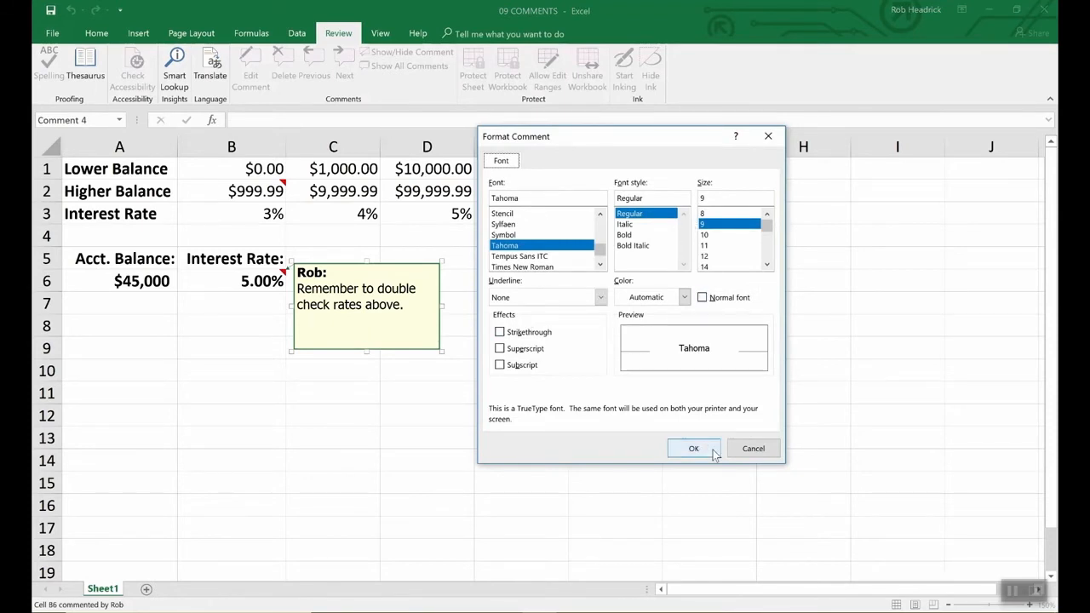
{"action": "left_click", "coordinate": [753, 450]}
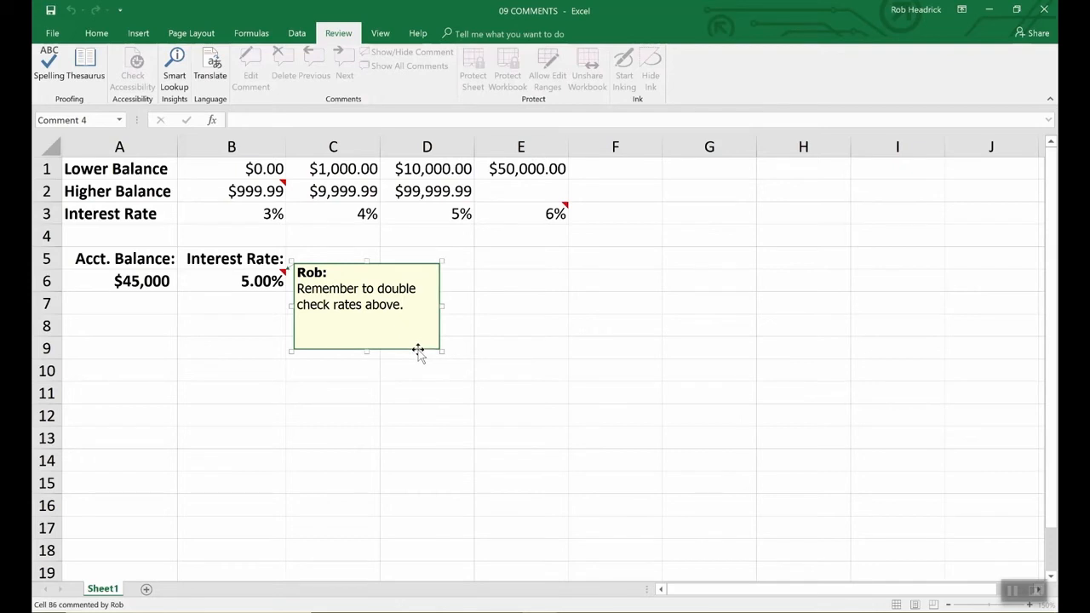
Change the fill color of the B6 comment box to light turquoise, and deselect it.
{"action": "right_click", "coordinate": [418, 350]}
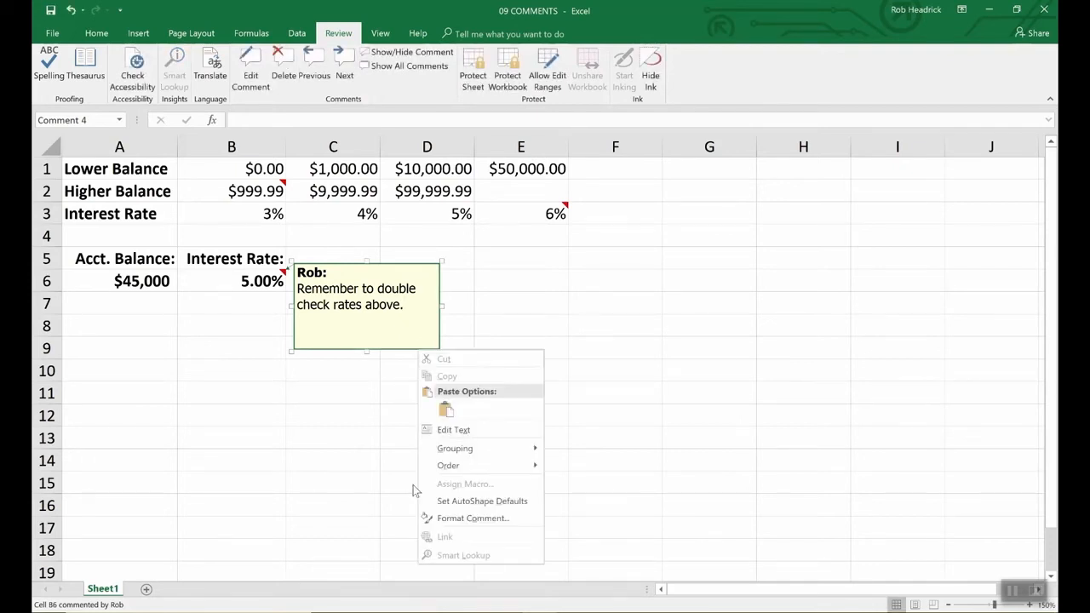
{"action": "left_click", "coordinate": [451, 518]}
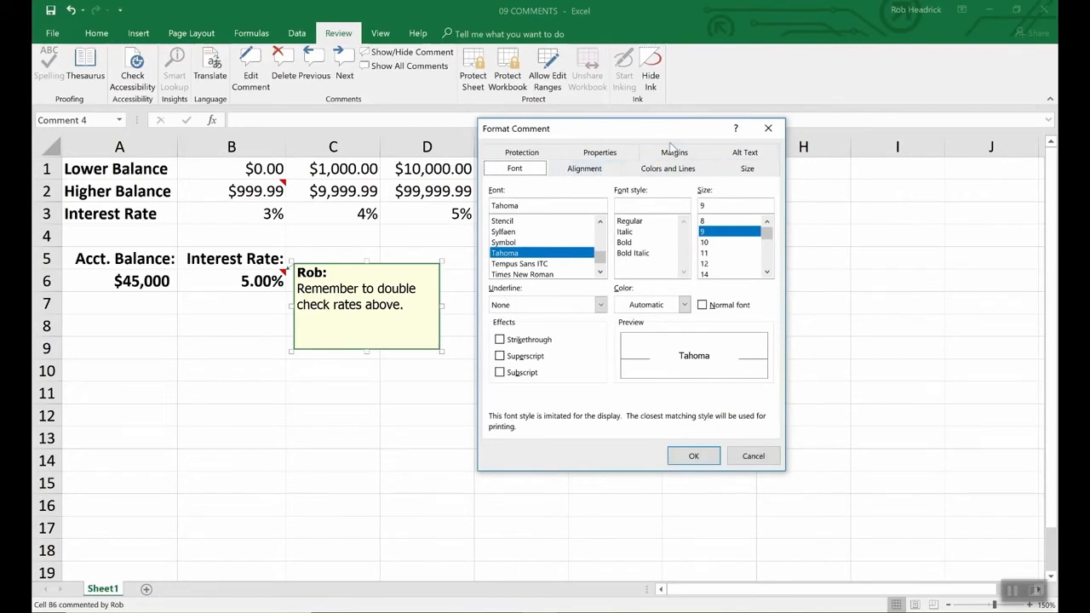
{"action": "left_click", "coordinate": [670, 171]}
{"action": "left_click", "coordinate": [643, 210]}
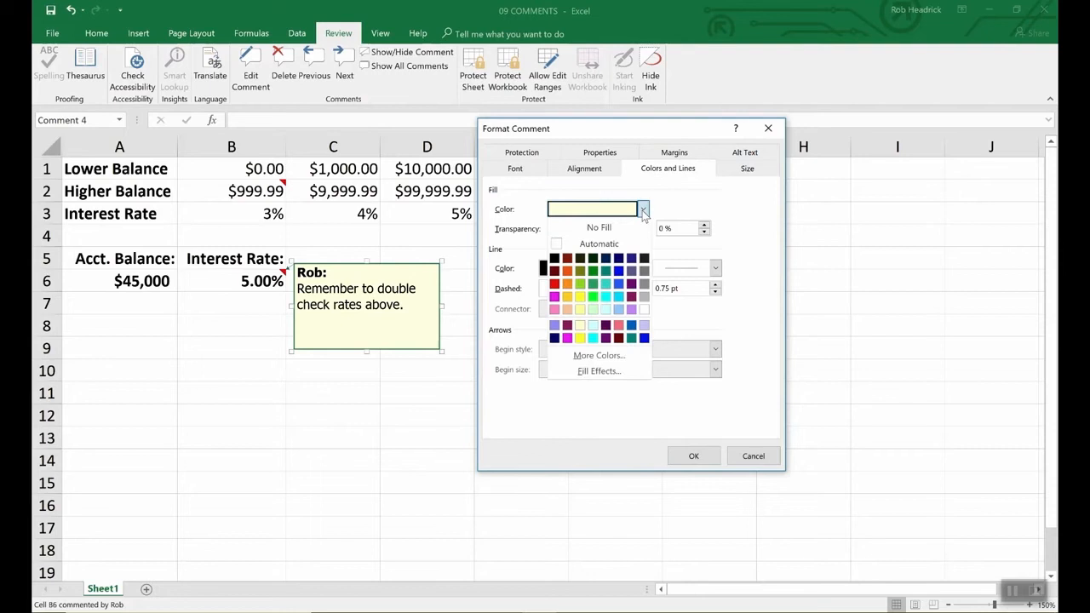
{"action": "left_click", "coordinate": [606, 309]}
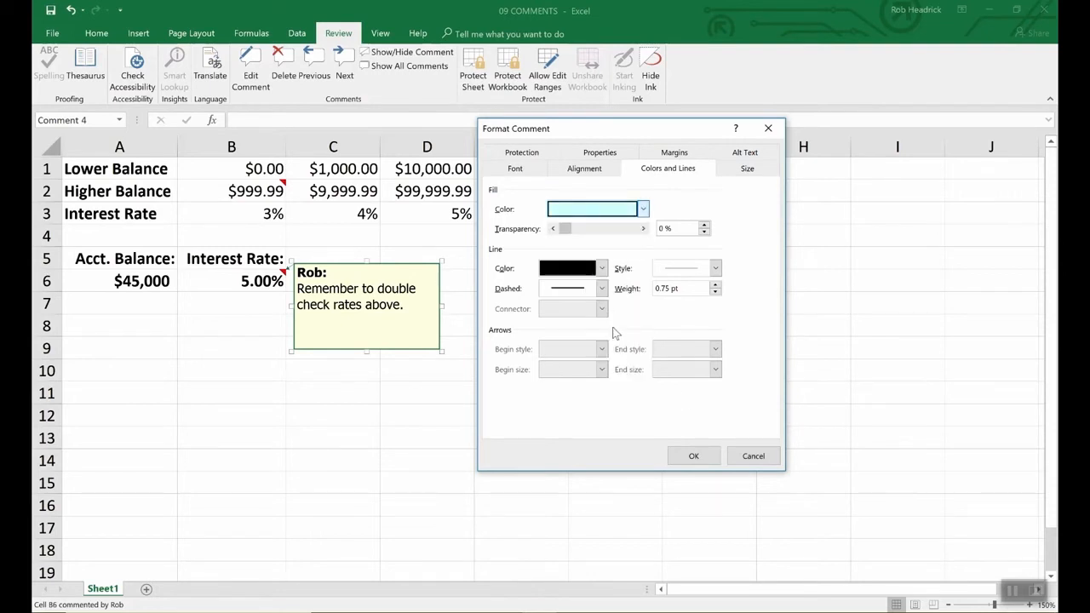
{"action": "left_click", "coordinate": [710, 456]}
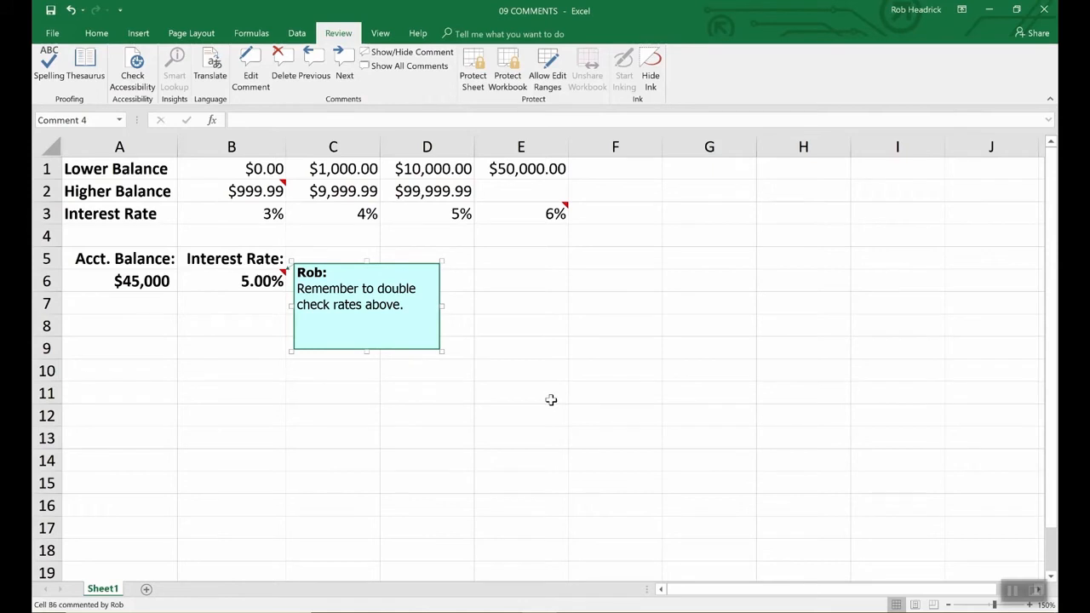
{"action": "left_click", "coordinate": [551, 399]}
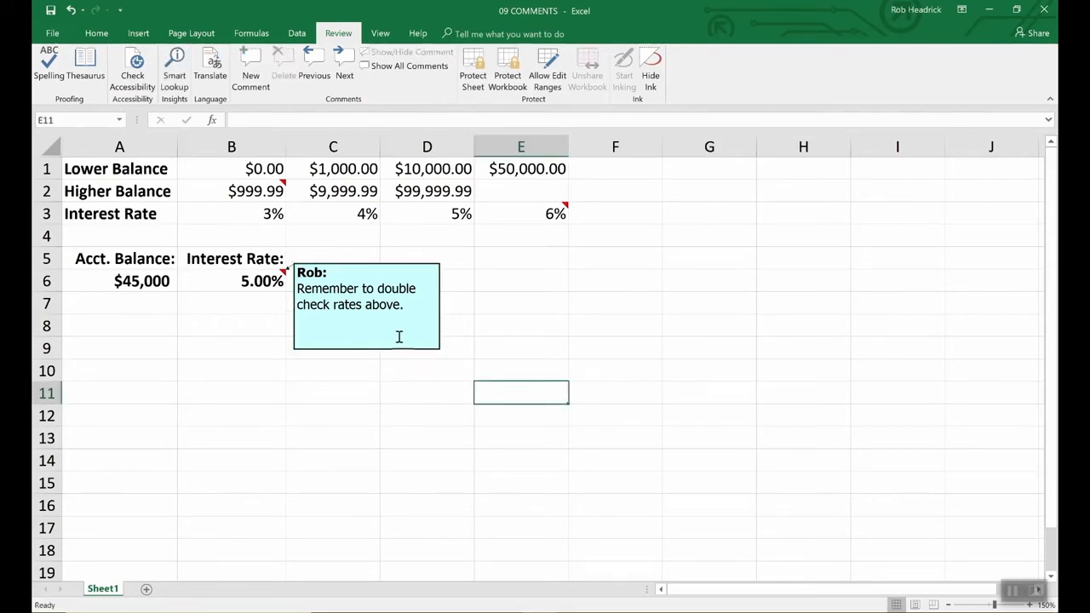
Check the hidden comments on E3 and B2, and display all comments on the sheet.
{"action": "left_click", "coordinate": [280, 188]}
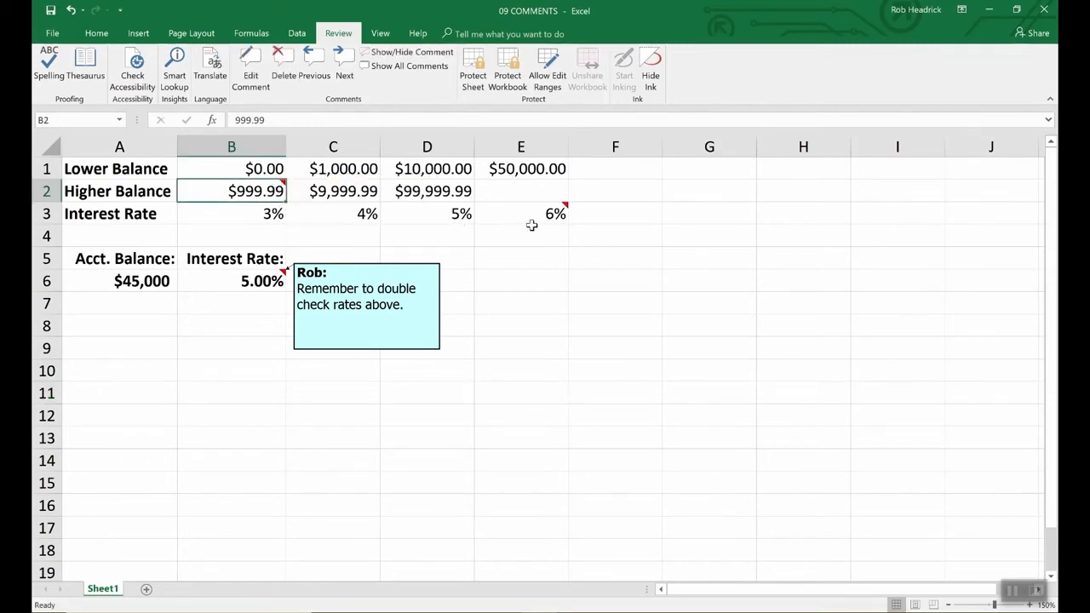
{"action": "left_click", "coordinate": [558, 217]}
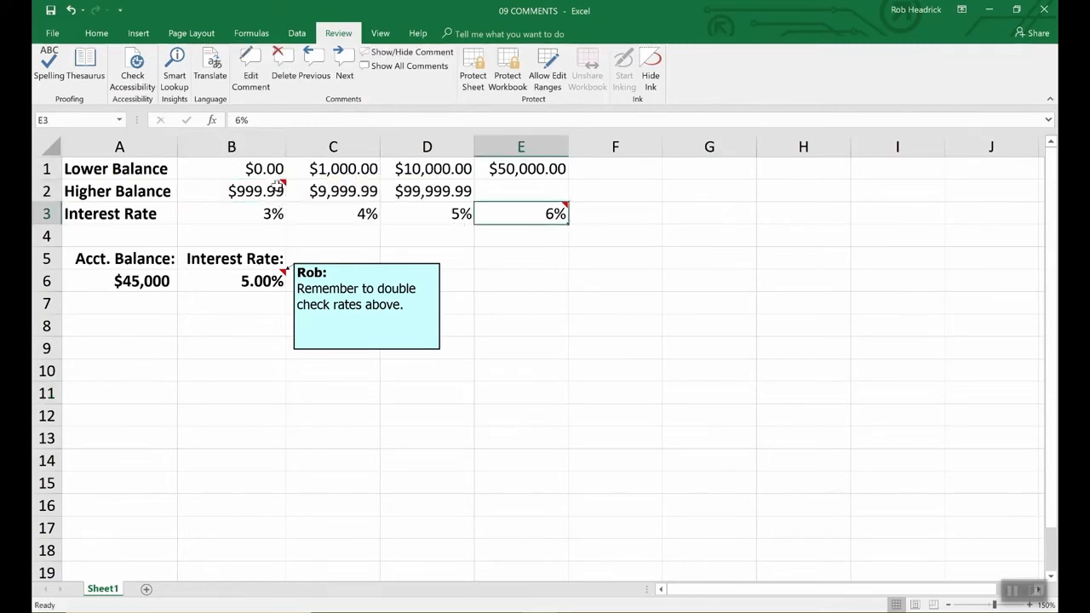
{"action": "mouse_move", "coordinate": [521, 218]}
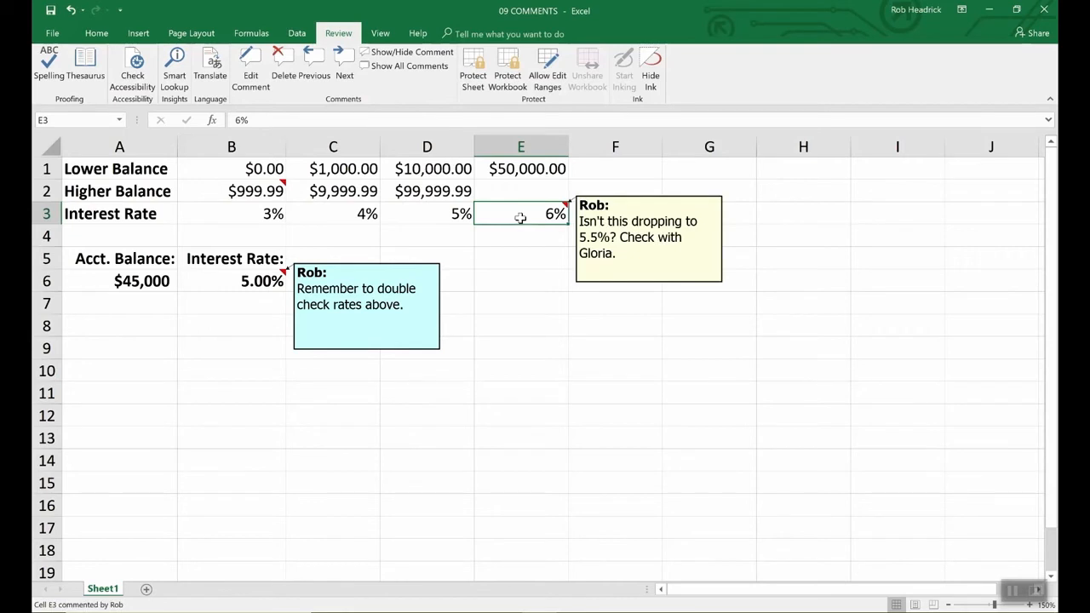
{"action": "left_click", "coordinate": [279, 187]}
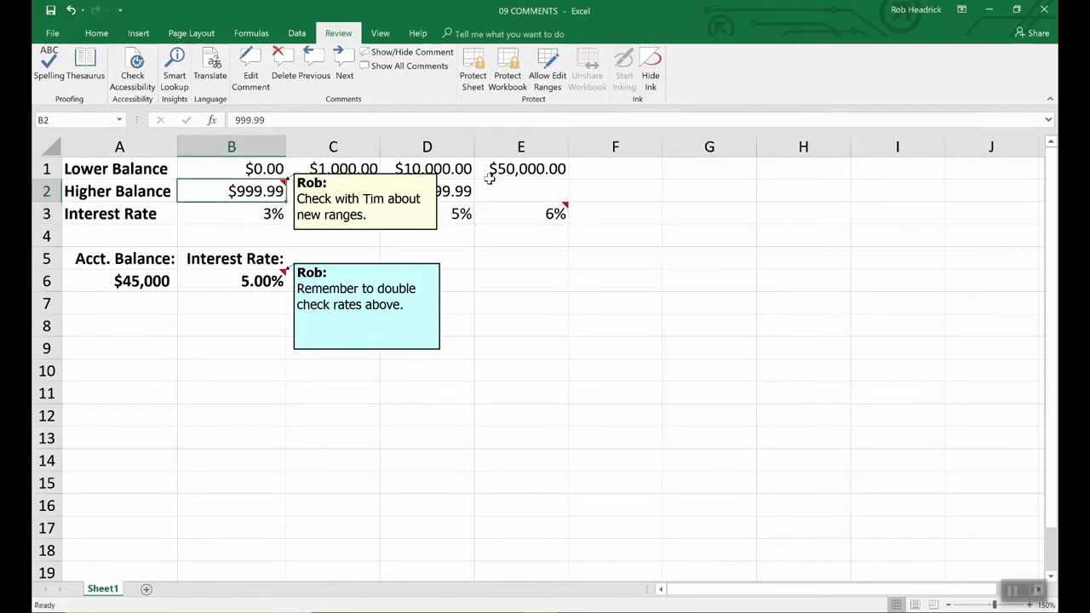
{"action": "left_click", "coordinate": [419, 67]}
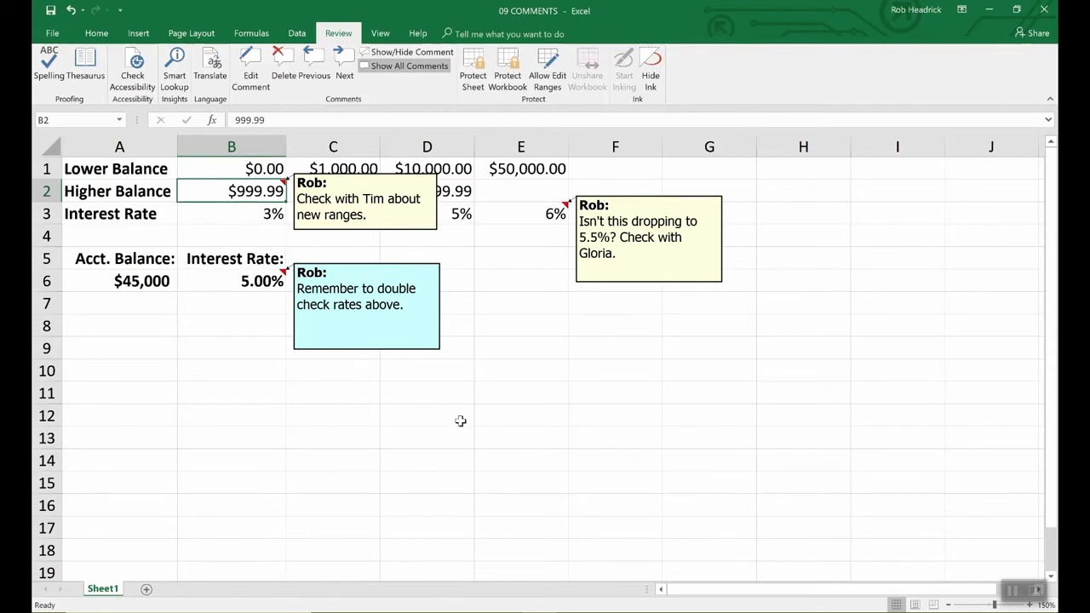
Delete the comments attached to cells B6 and B2.
{"action": "left_click", "coordinate": [253, 282]}
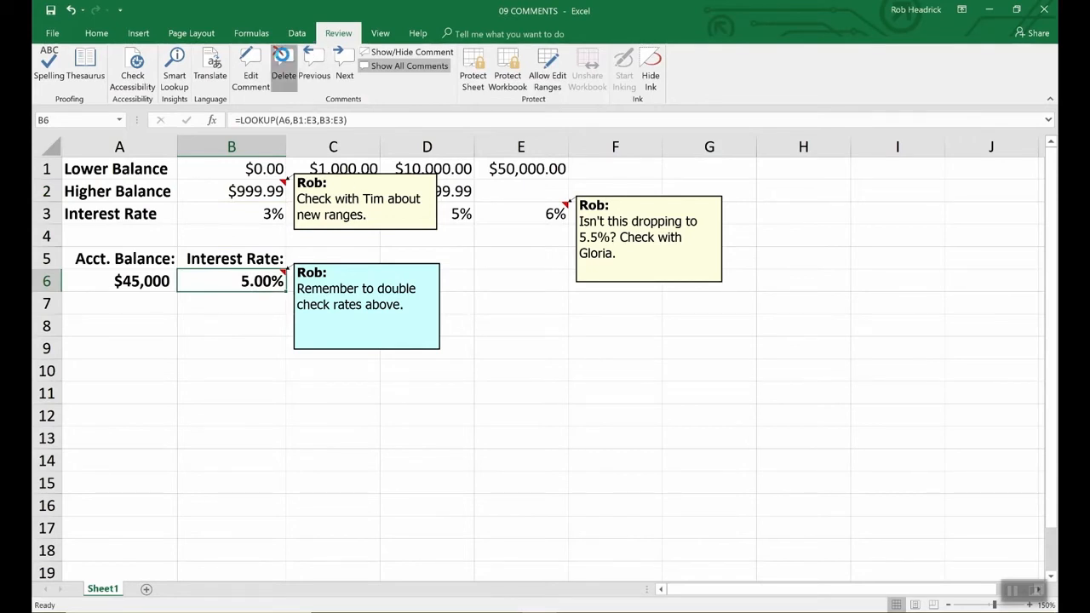
{"action": "left_click", "coordinate": [281, 58]}
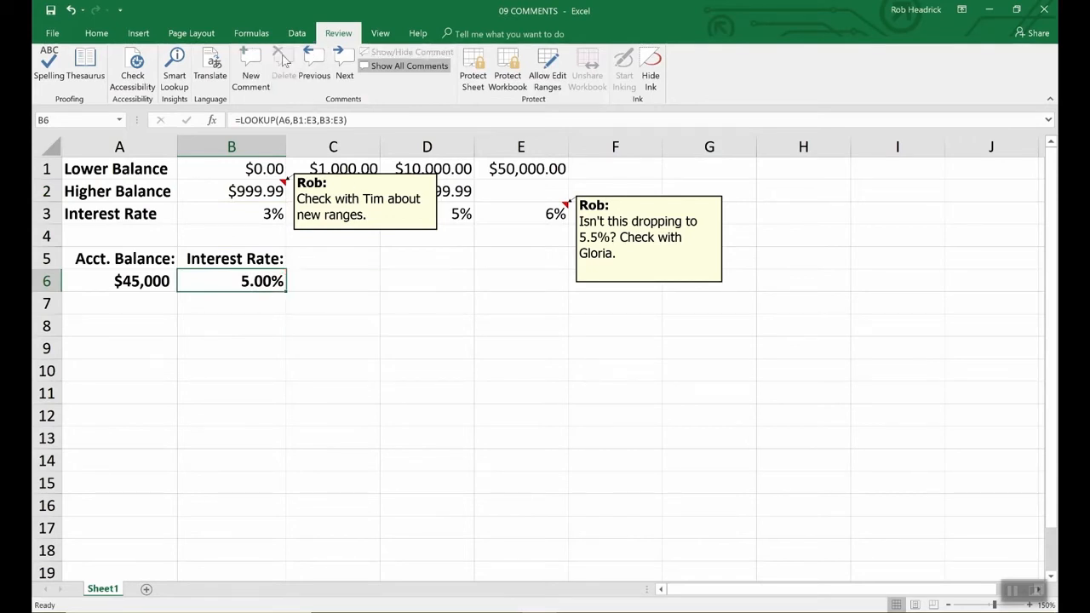
{"action": "left_click", "coordinate": [398, 233]}
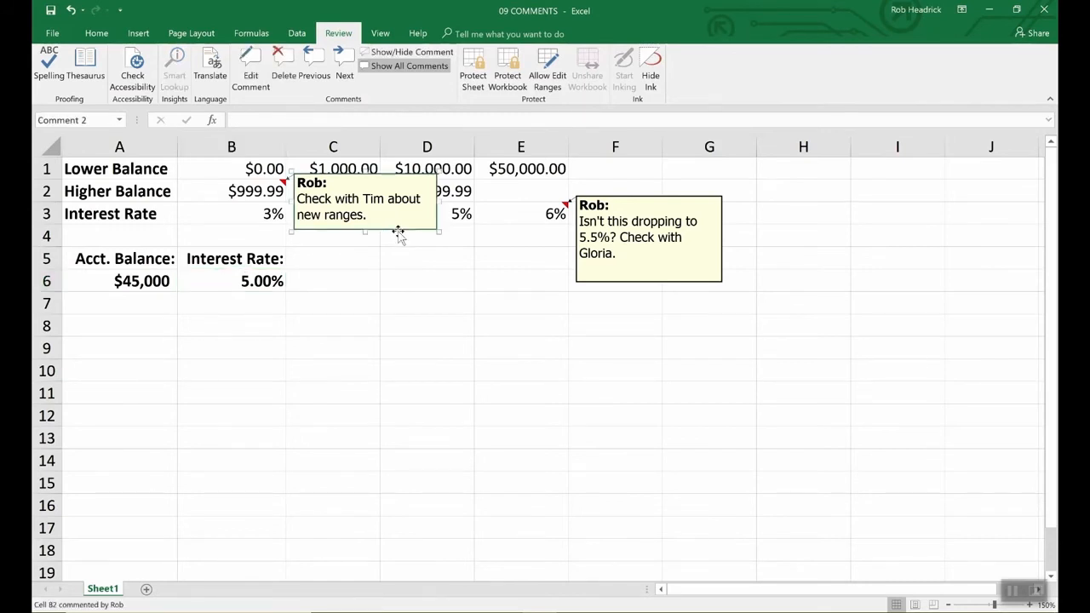
{"action": "key", "text": "Delete"}
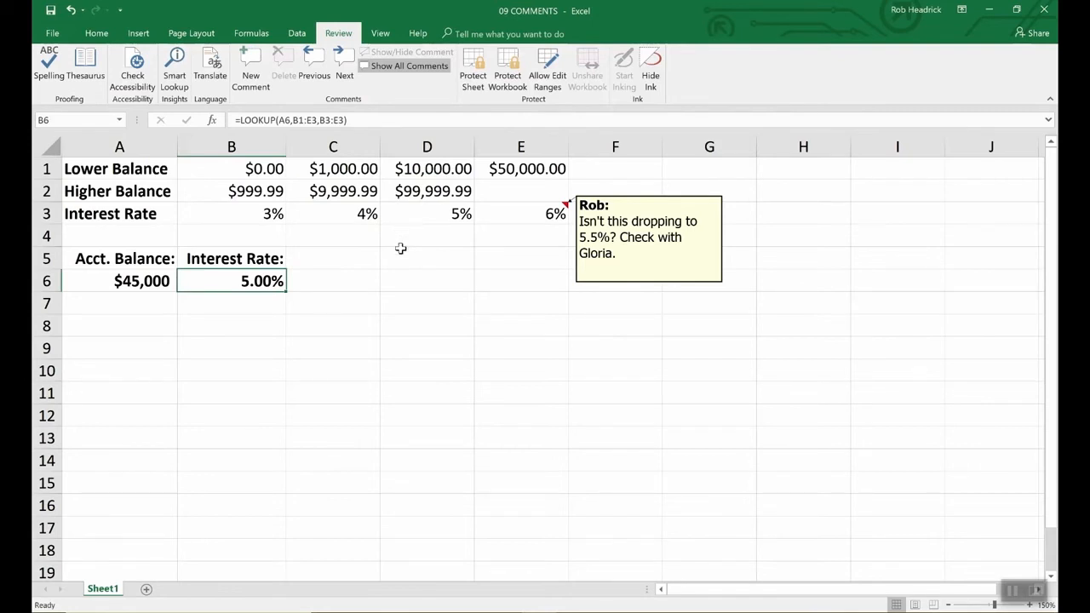
Enlarge the comment box attached to cell E3 in both width and height.
{"action": "left_click", "coordinate": [637, 285]}
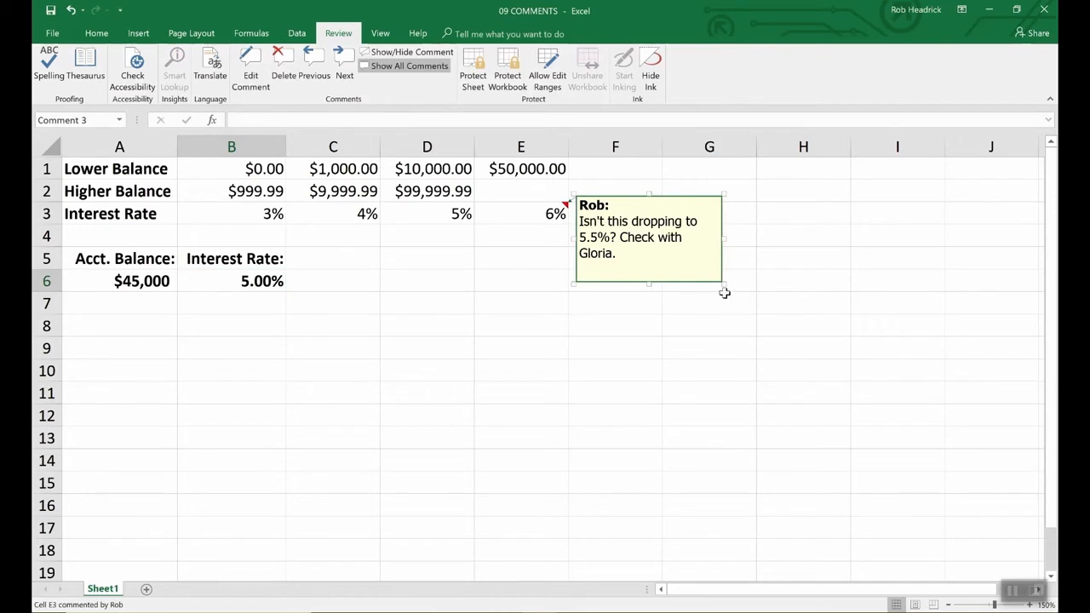
{"action": "left_click_drag", "start_coordinate": [723, 283], "coordinate": [839, 425]}
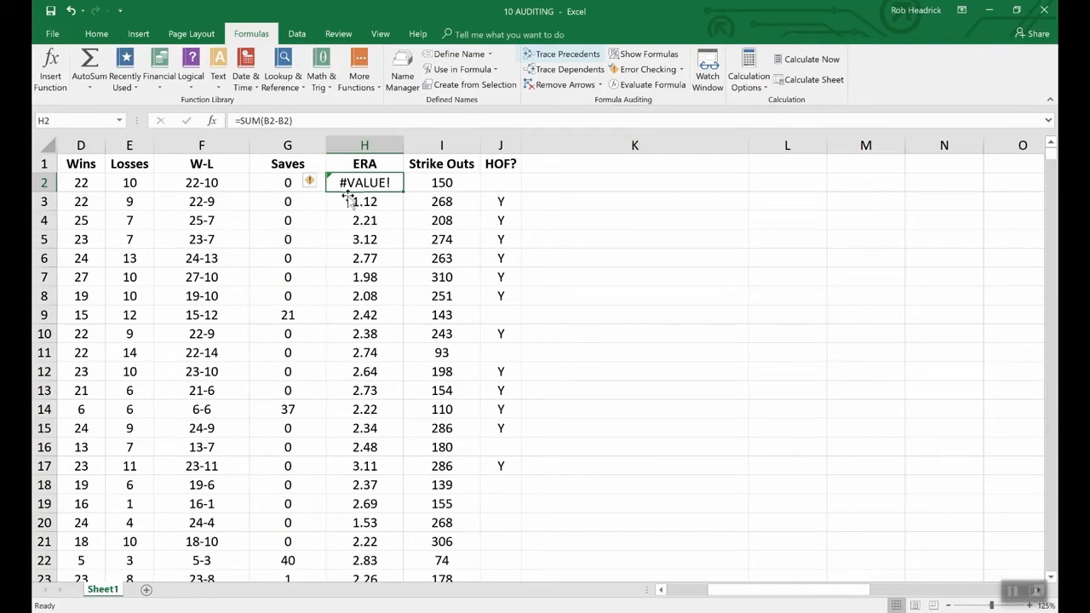
Trace the precedents of the W-L formula in cell F2 of the 10 AUDITING workbook.
{"action": "left_click", "coordinate": [215, 183]}
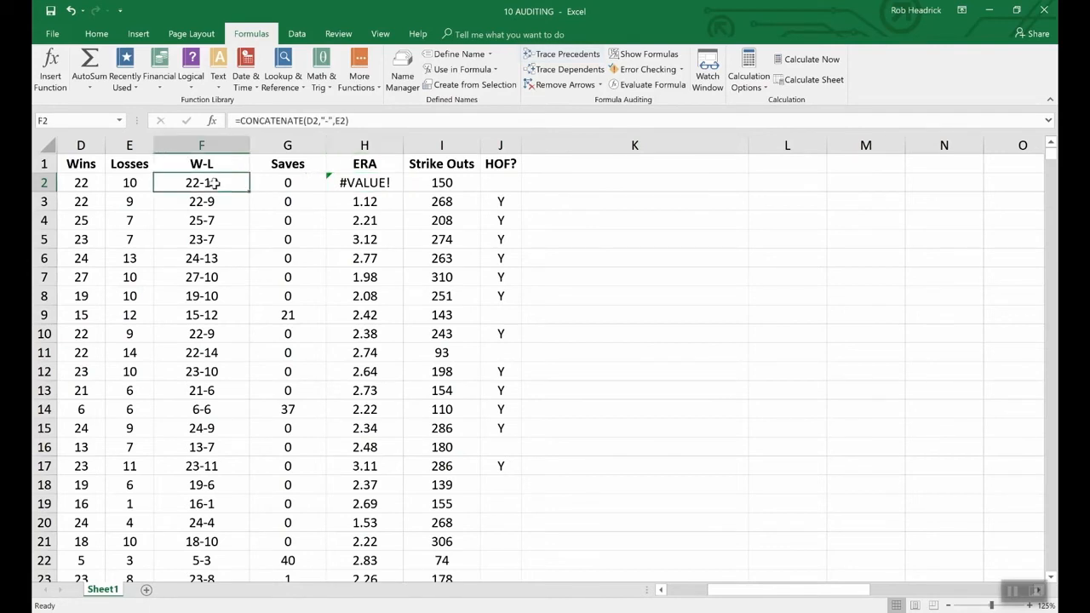
{"action": "left_click", "coordinate": [555, 55]}
{"action": "scroll", "coordinate": [766, 590], "scroll_direction": "left", "scroll_amount": 3}
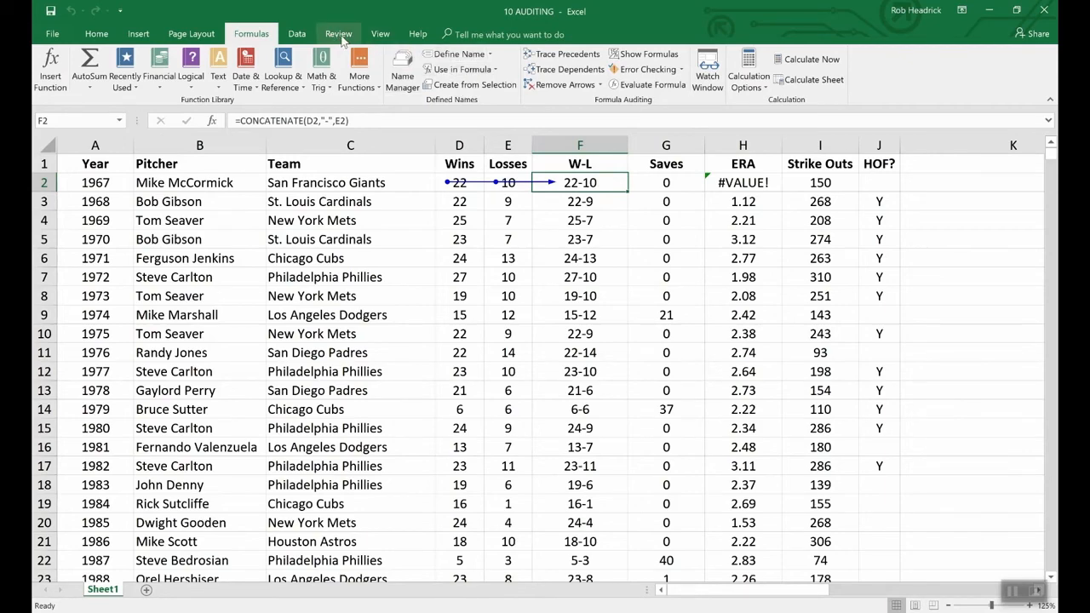
In the 09 COMMENTS workbook, trace the precedents of the LOOKUP formula in B6 and clear the arrows.
{"action": "left_click", "coordinate": [380, 36]}
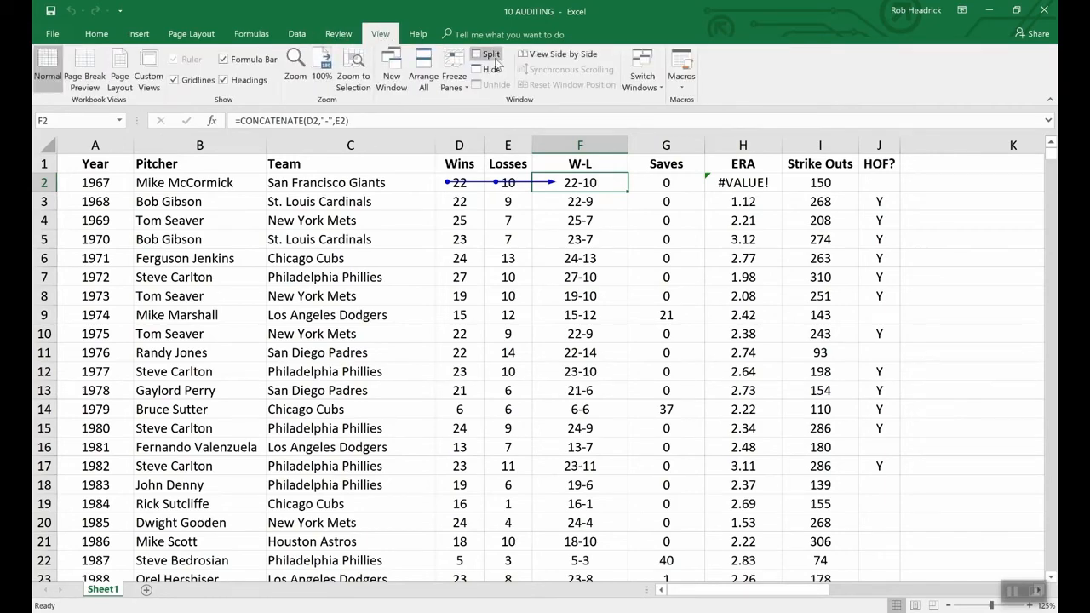
{"action": "left_click", "coordinate": [652, 80]}
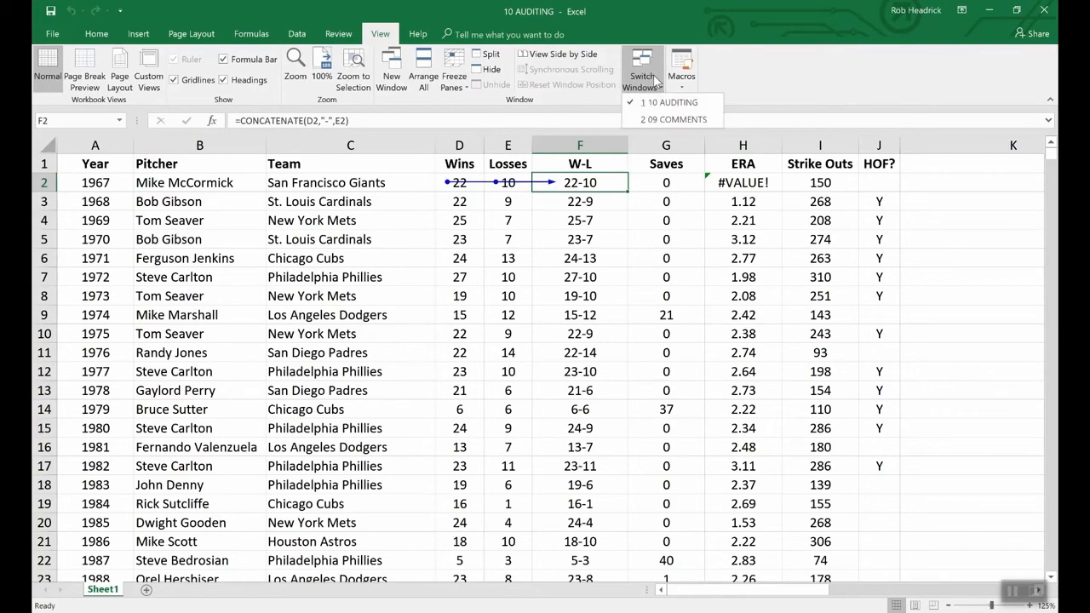
{"action": "left_click", "coordinate": [672, 120]}
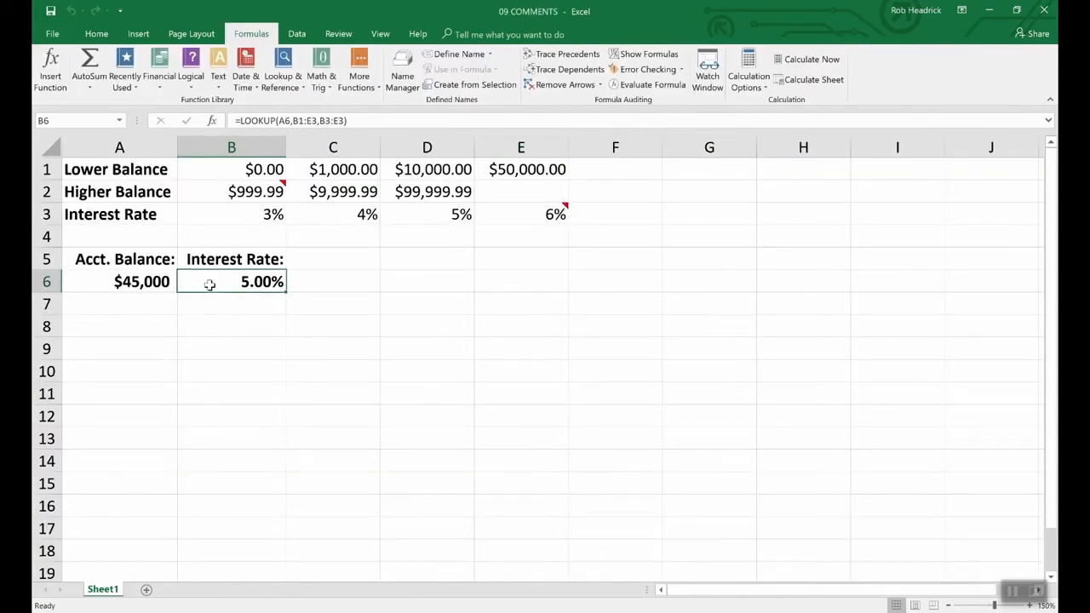
{"action": "left_click", "coordinate": [564, 54]}
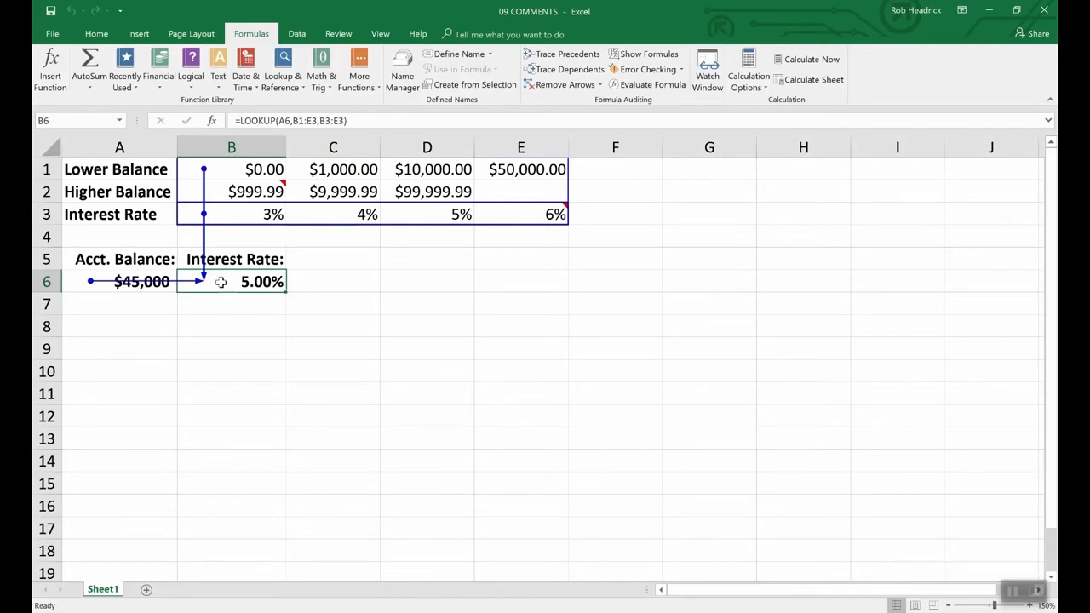
{"action": "left_click", "coordinate": [564, 85]}
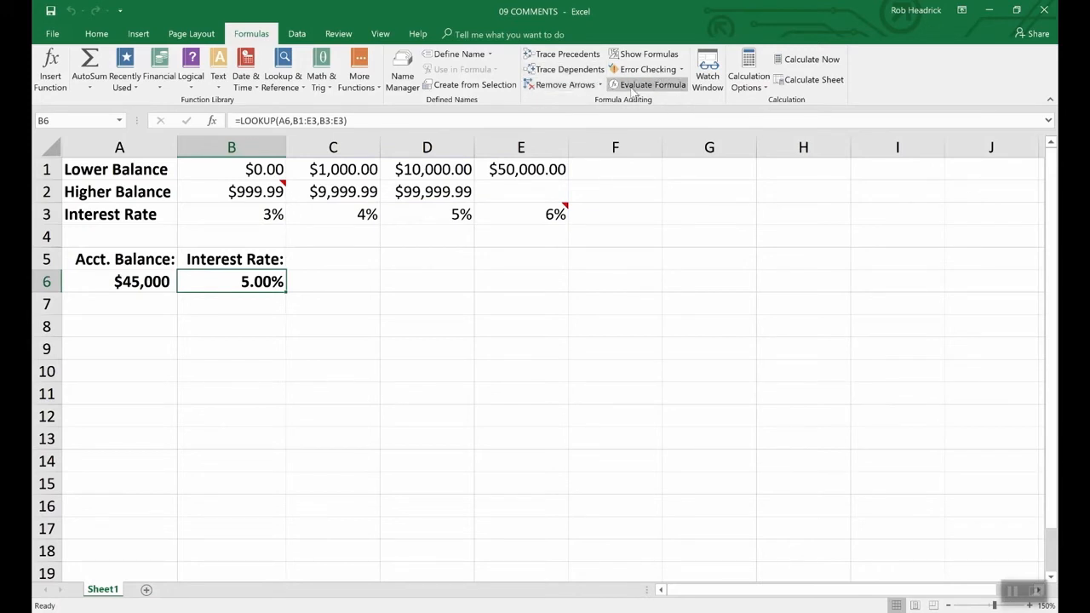
Return to the 10 AUDITING workbook and remove the tracer arrows from the sheet.
{"action": "left_click", "coordinate": [380, 33]}
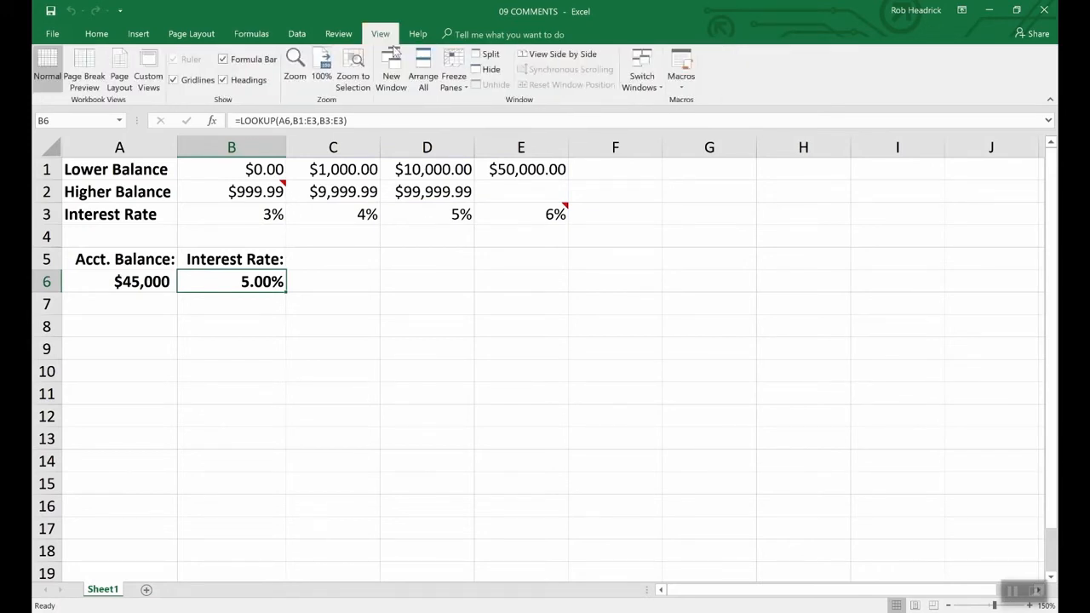
{"action": "left_click", "coordinate": [644, 81]}
{"action": "left_click", "coordinate": [669, 102]}
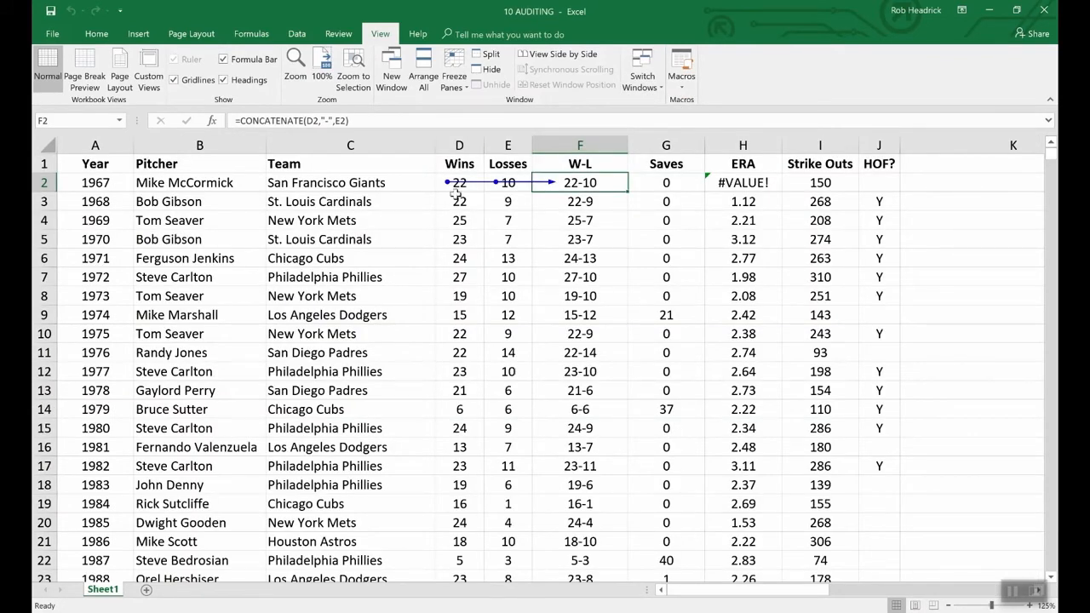
{"action": "left_click", "coordinate": [251, 33]}
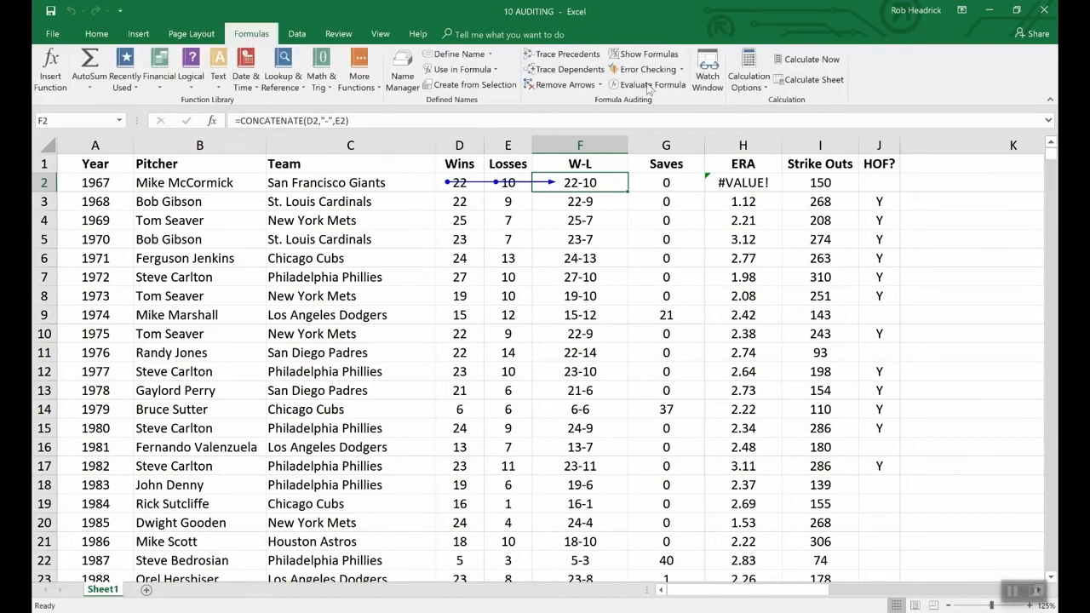
{"action": "left_click", "coordinate": [567, 86]}
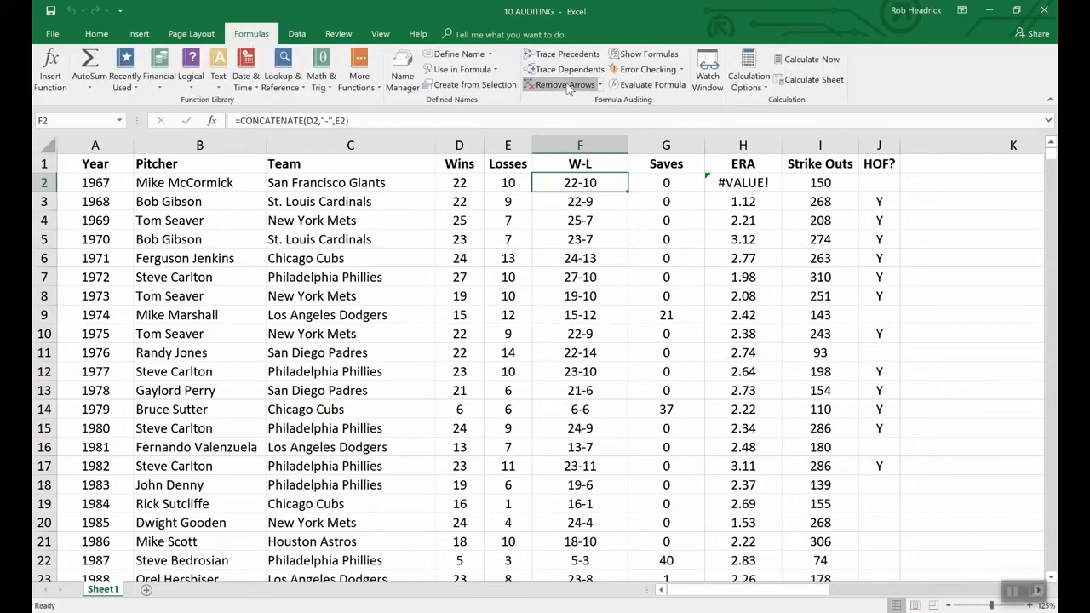
Show the formulas in place of results, examine the columns from Wins to HOF?, and restore the normal results display.
{"action": "left_click", "coordinate": [637, 55]}
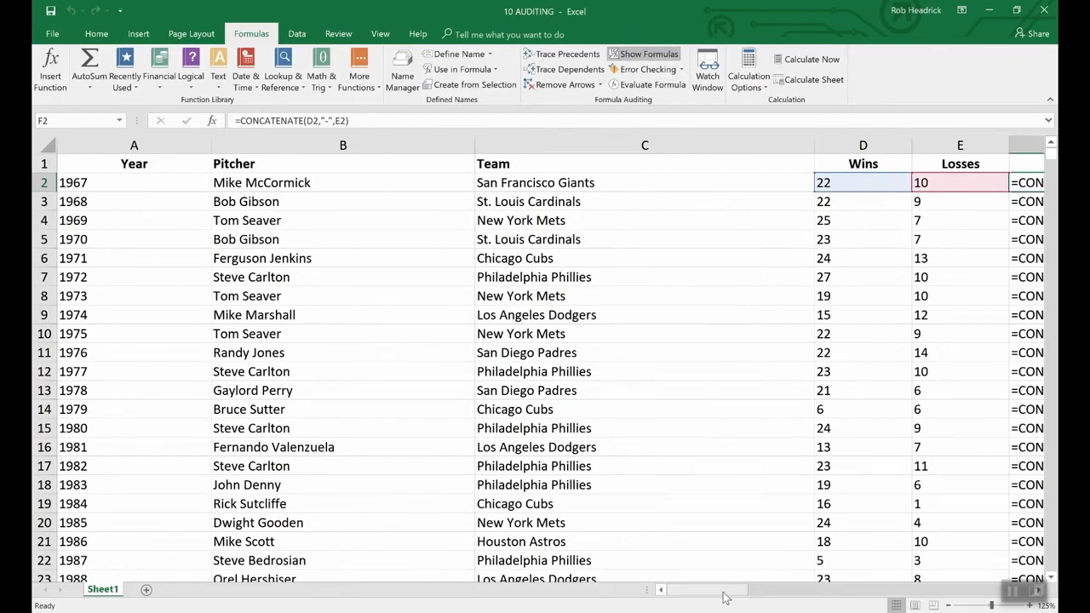
{"action": "left_click_drag", "start_coordinate": [723, 593], "coordinate": [769, 590]}
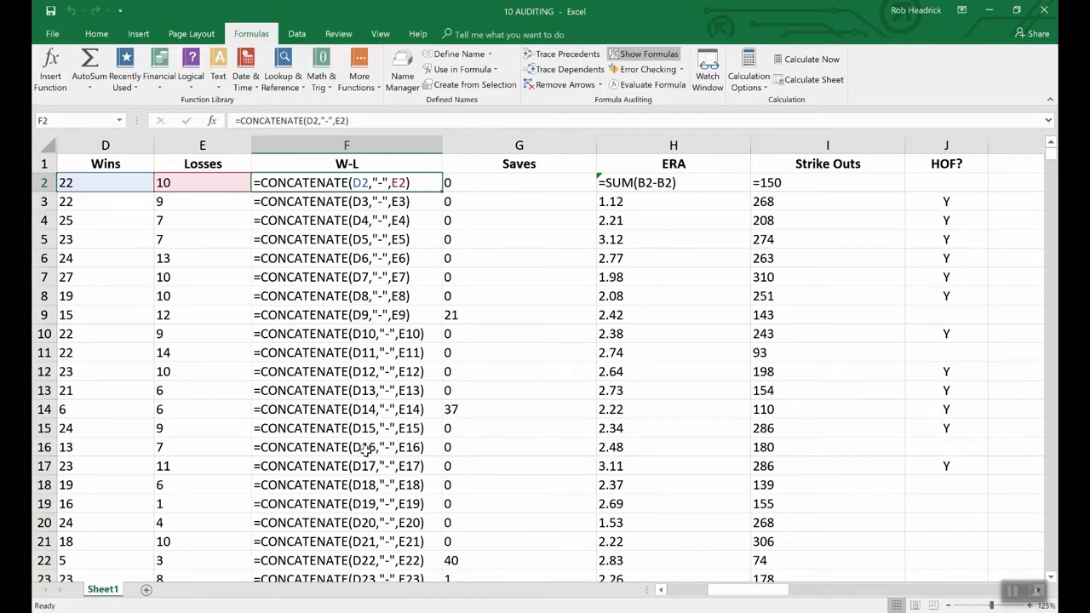
{"action": "left_click", "coordinate": [650, 54]}
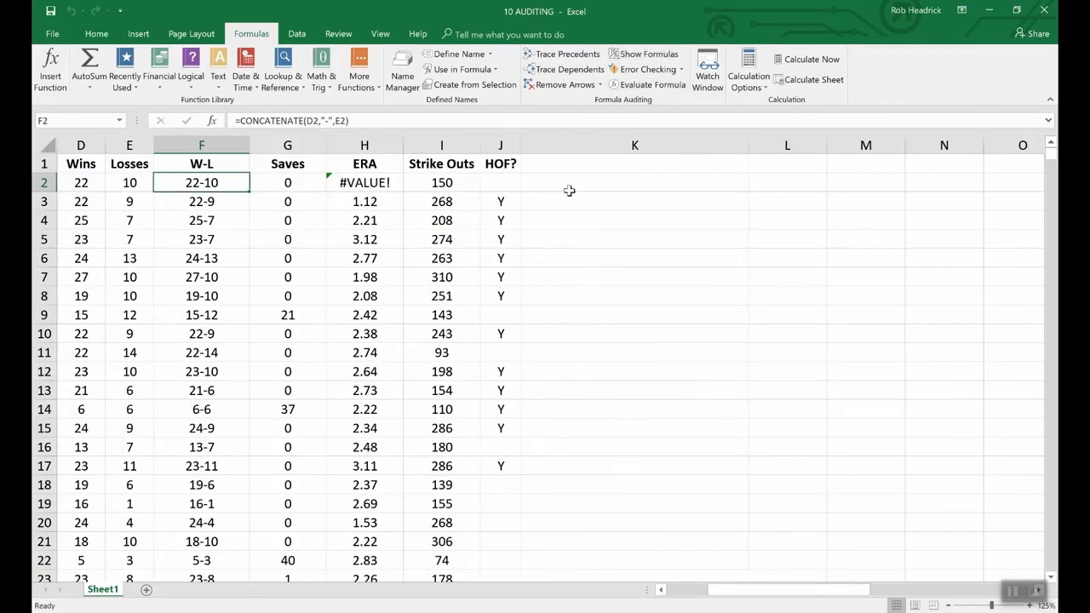
{"action": "left_click", "coordinate": [661, 590]}
{"action": "left_click", "coordinate": [661, 590]}
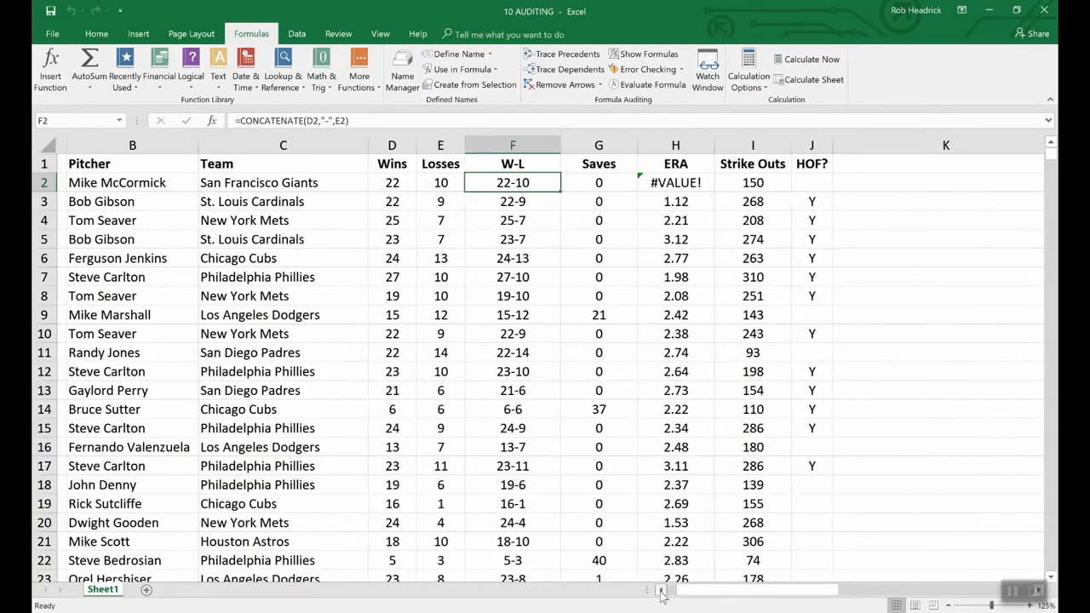
{"action": "left_click", "coordinate": [662, 591]}
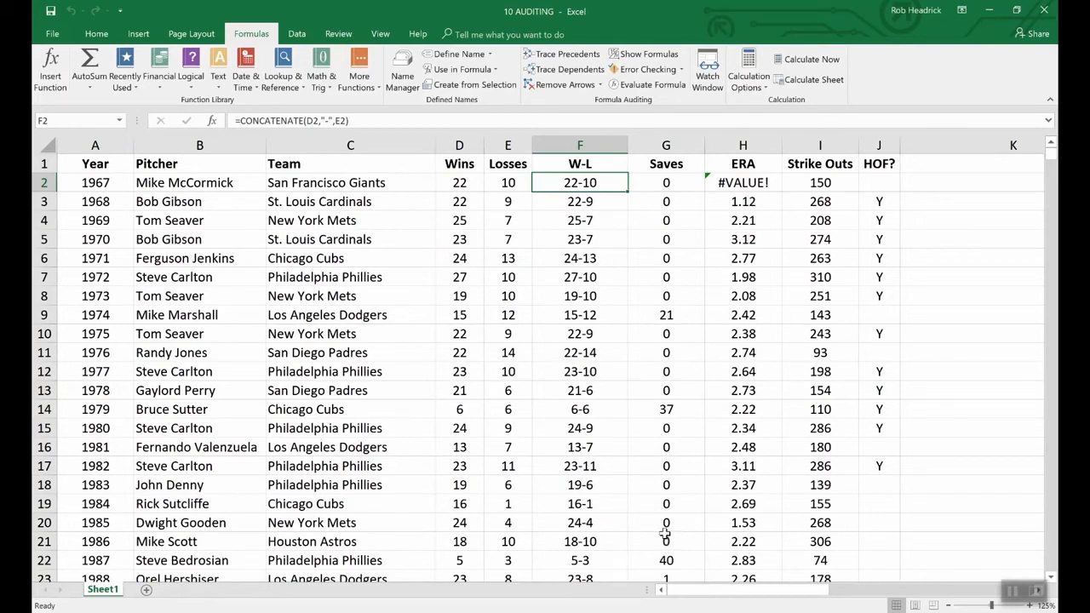
Run Error Checking on the sheet, review the reported formula error, and close the check.
{"action": "left_click", "coordinate": [663, 73]}
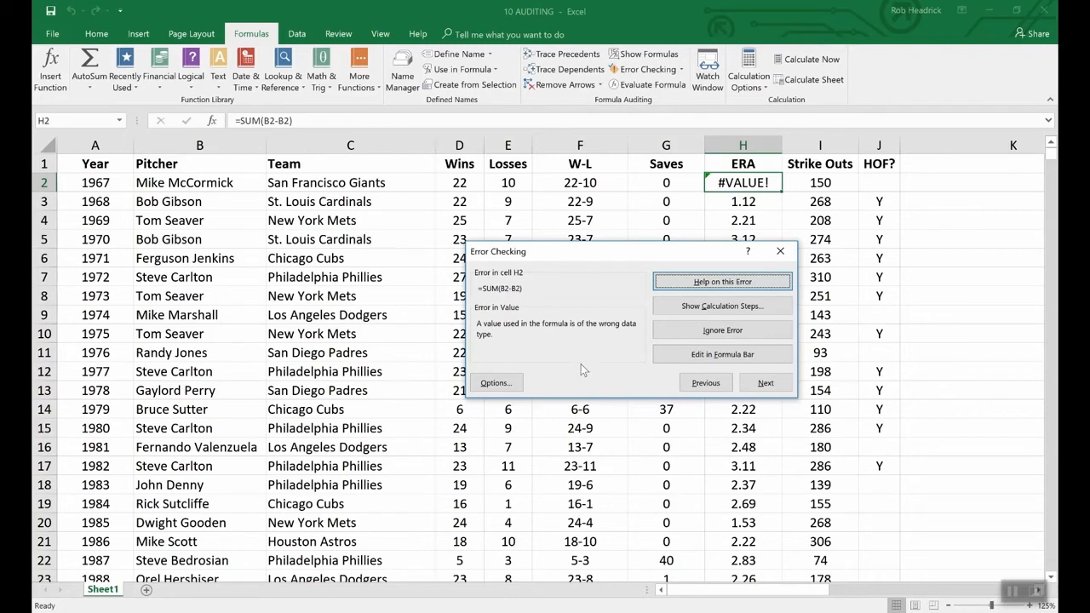
{"action": "left_click", "coordinate": [938, 356]}
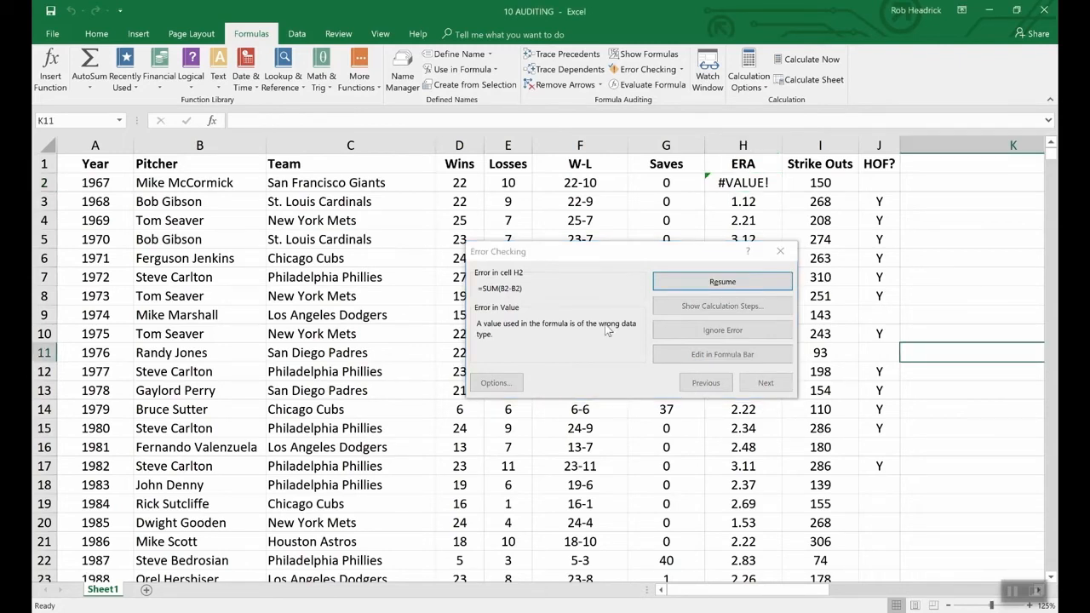
{"action": "left_click", "coordinate": [778, 250]}
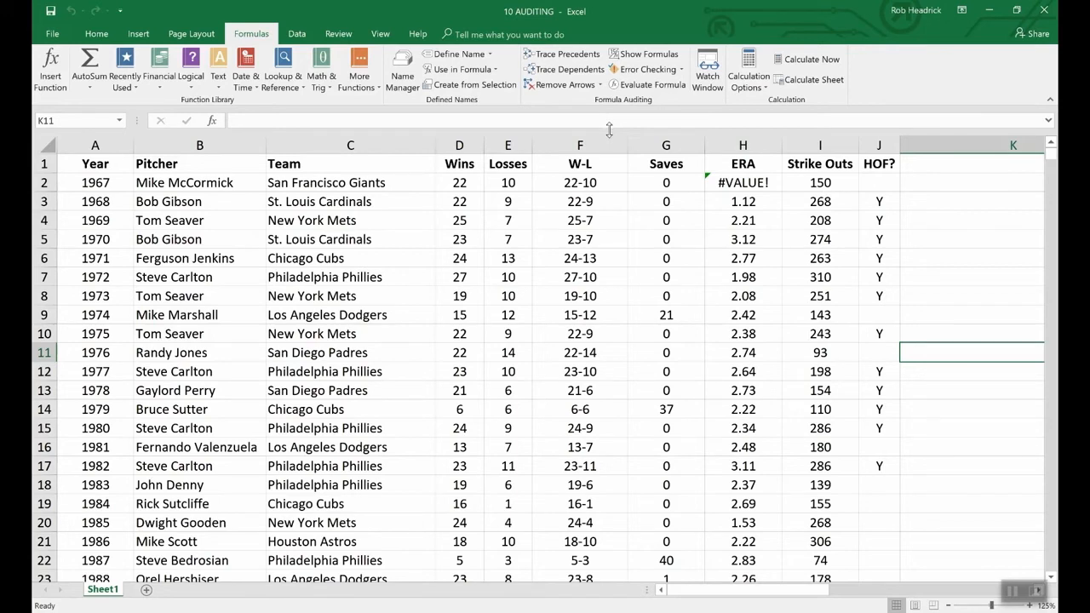
Evaluate the CONCATENATE formula in cell F2 step by step.
{"action": "left_click", "coordinate": [560, 183]}
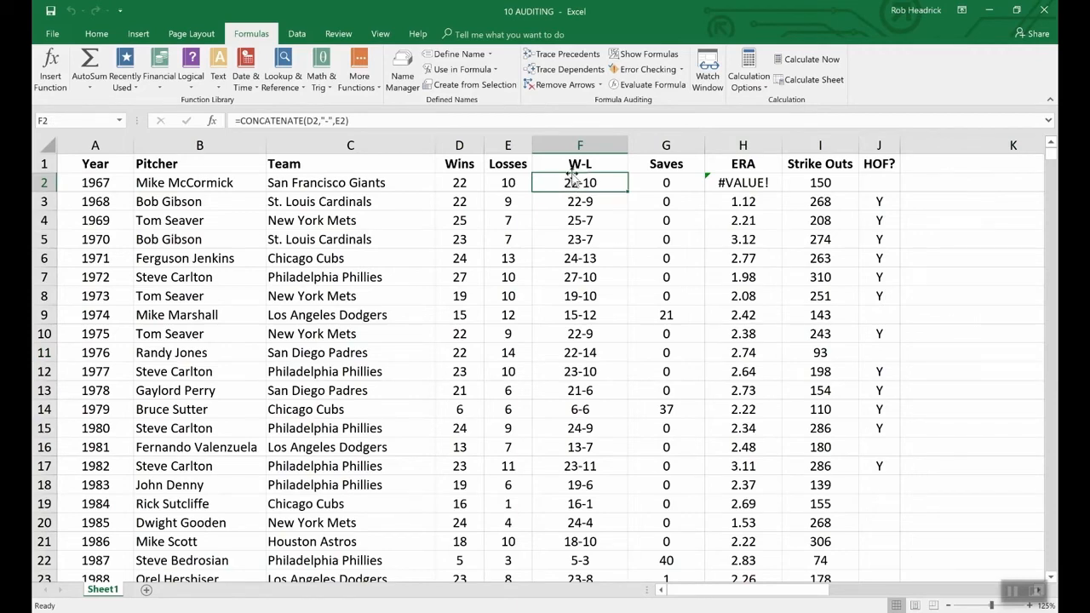
{"action": "left_click", "coordinate": [651, 85]}
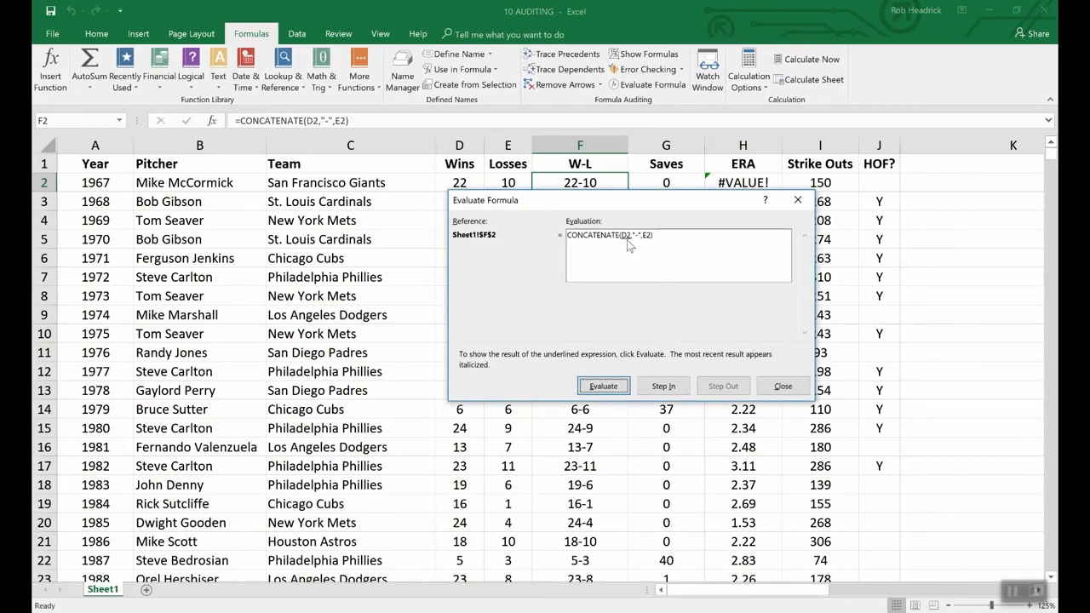
{"action": "left_click", "coordinate": [606, 386]}
{"action": "left_click_drag", "start_coordinate": [508, 198], "coordinate": [508, 209]}
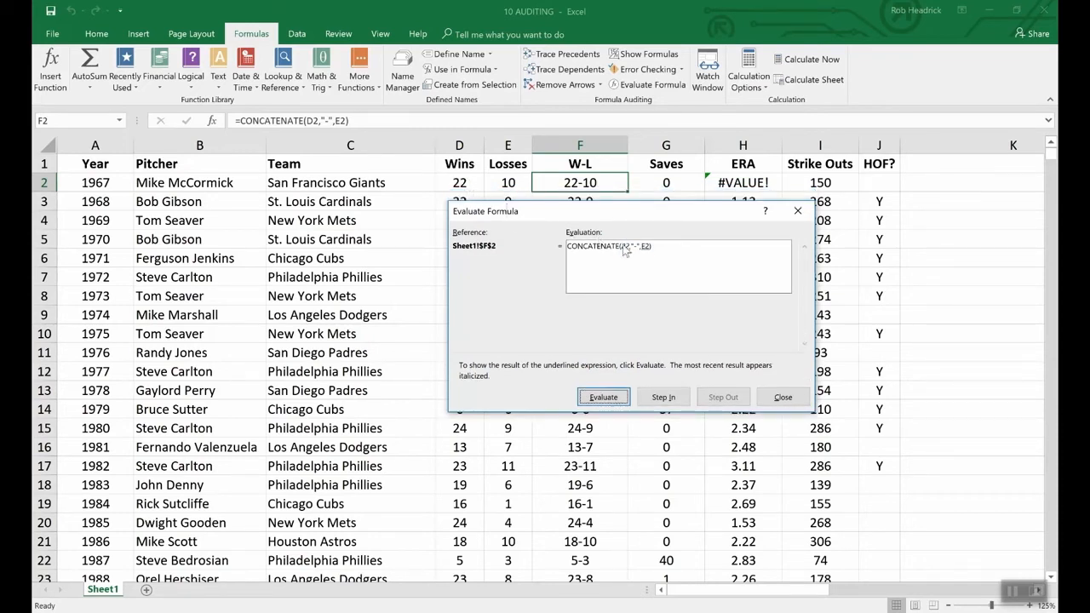
{"action": "left_click", "coordinate": [605, 397]}
{"action": "left_click", "coordinate": [616, 401]}
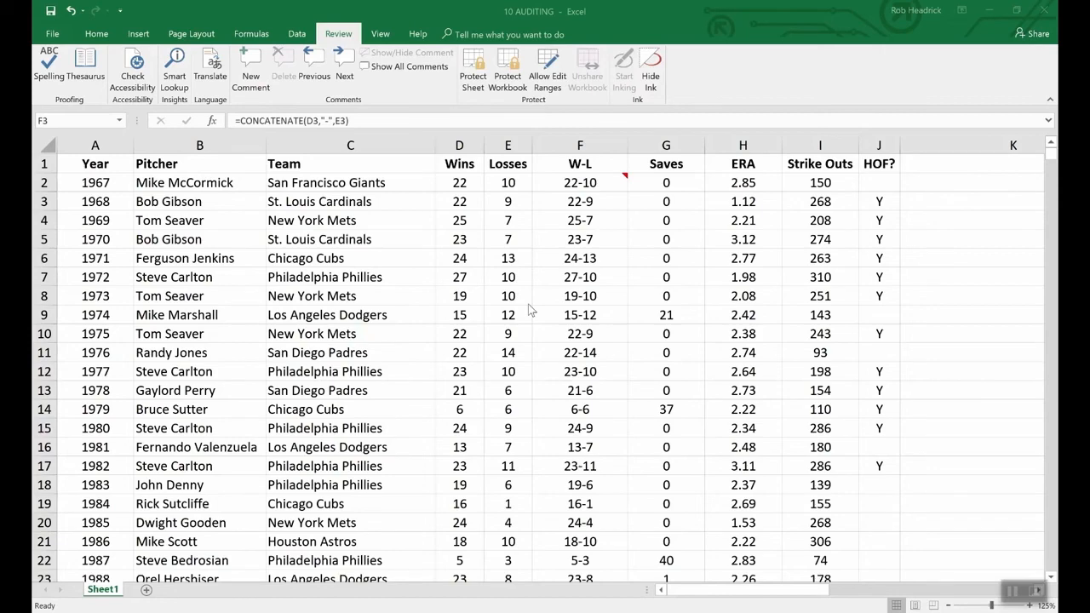
Encrypt the 10 AUDITING workbook by entering and confirming a password required to open it.
{"action": "left_click", "coordinate": [53, 35]}
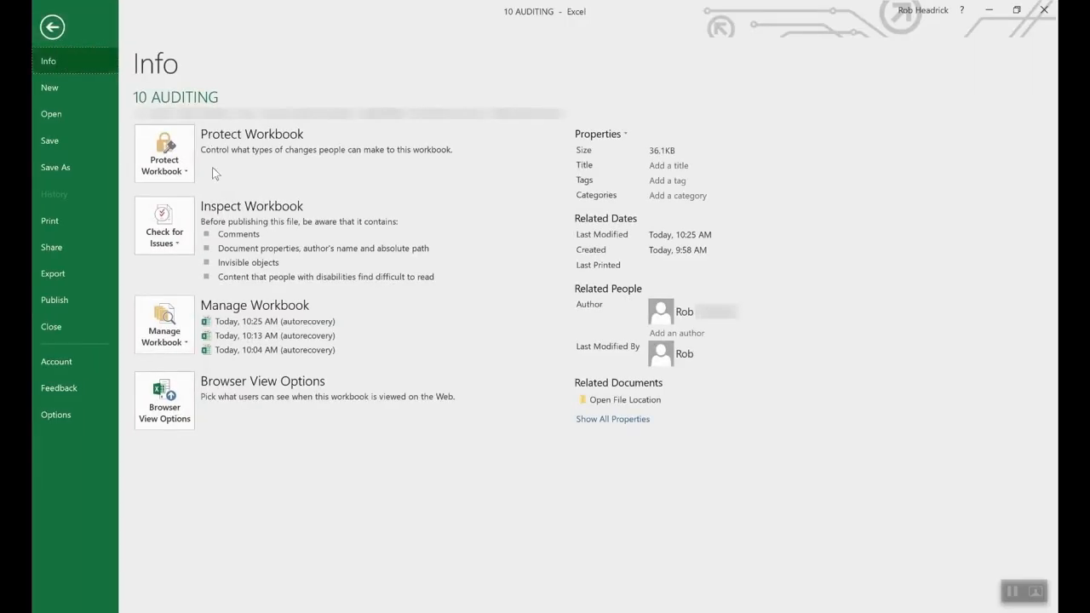
{"action": "left_click", "coordinate": [183, 149]}
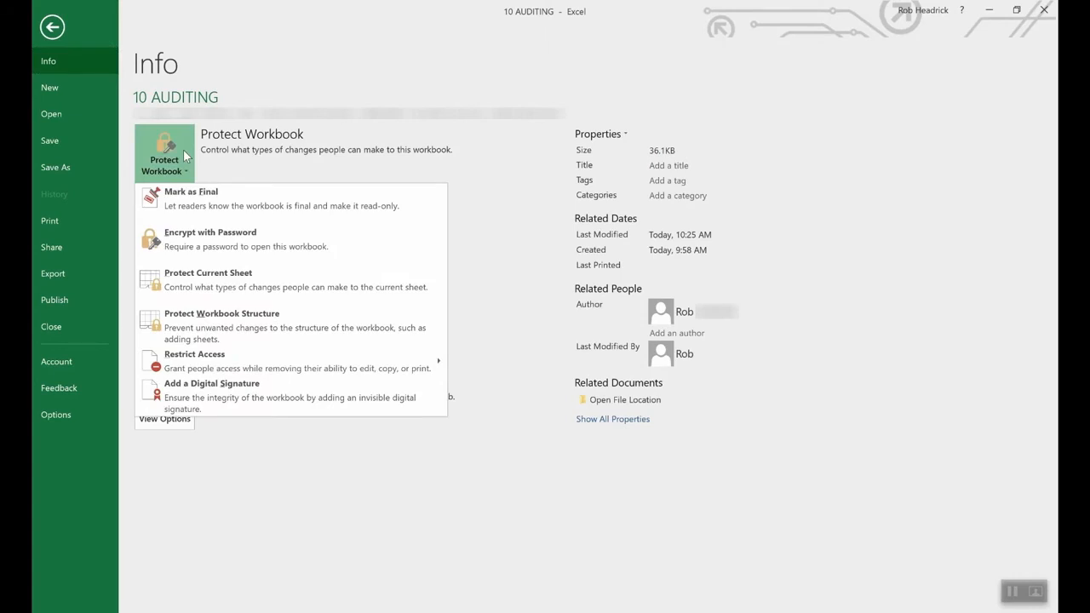
{"action": "left_click", "coordinate": [236, 246]}
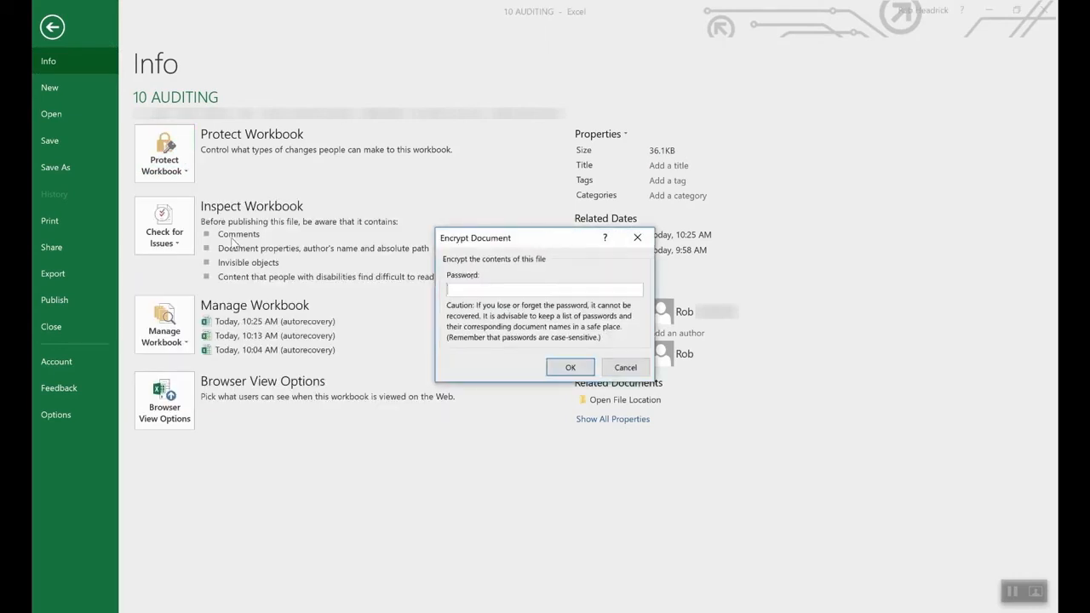
{"action": "type", "text": "1234"}
{"action": "left_click", "coordinate": [564, 368]}
{"action": "type", "text": "••••"}
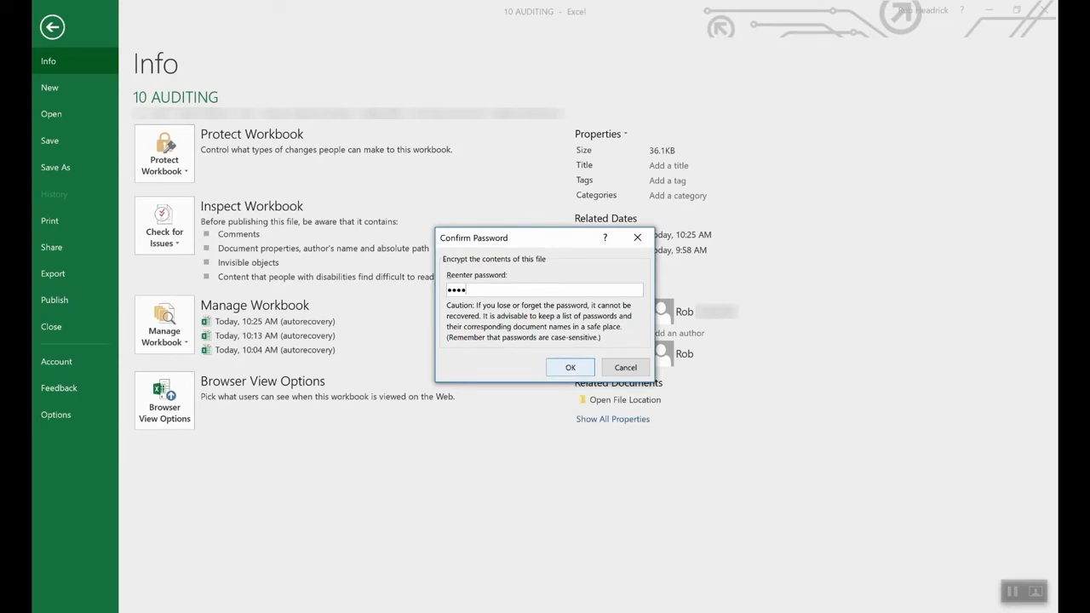
{"action": "left_click", "coordinate": [568, 367]}
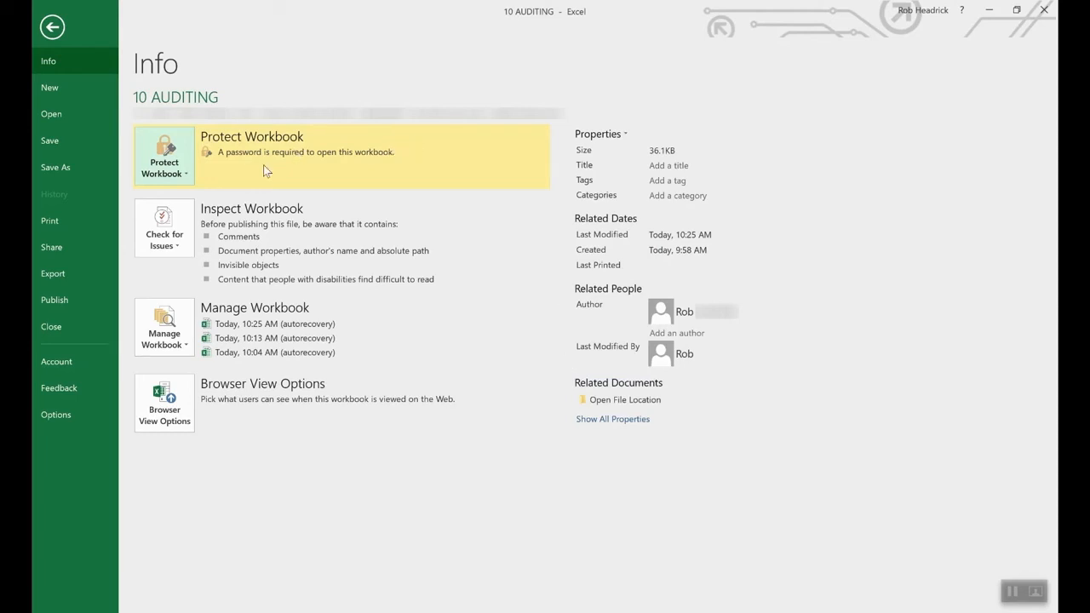
Remove the workbook's encryption by clearing the entry in the encryption password field.
{"action": "left_click", "coordinate": [177, 172]}
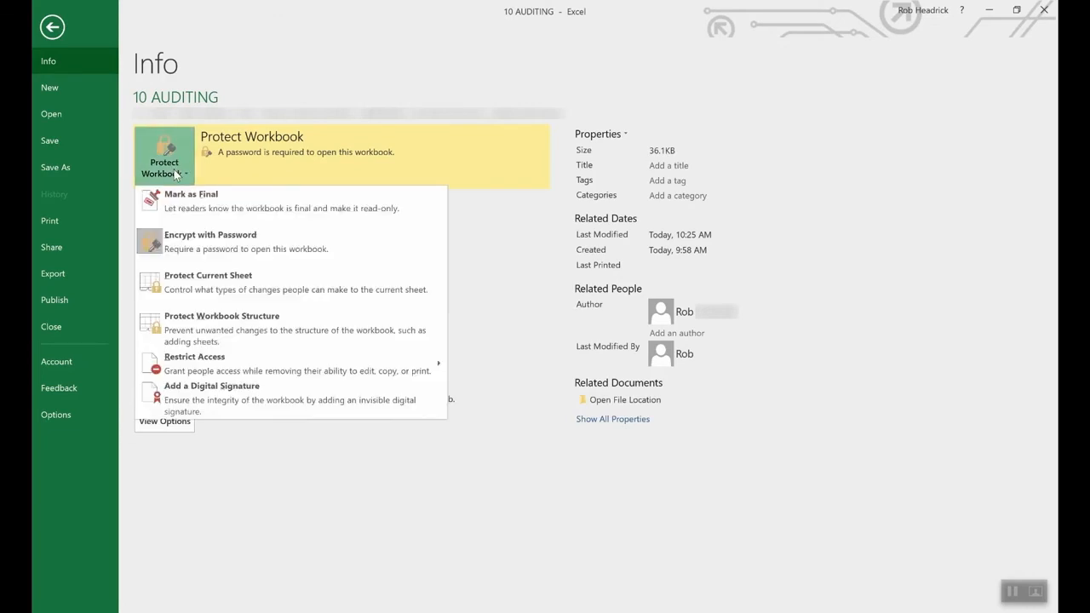
{"action": "left_click", "coordinate": [205, 242]}
{"action": "type", "text": "1234"}
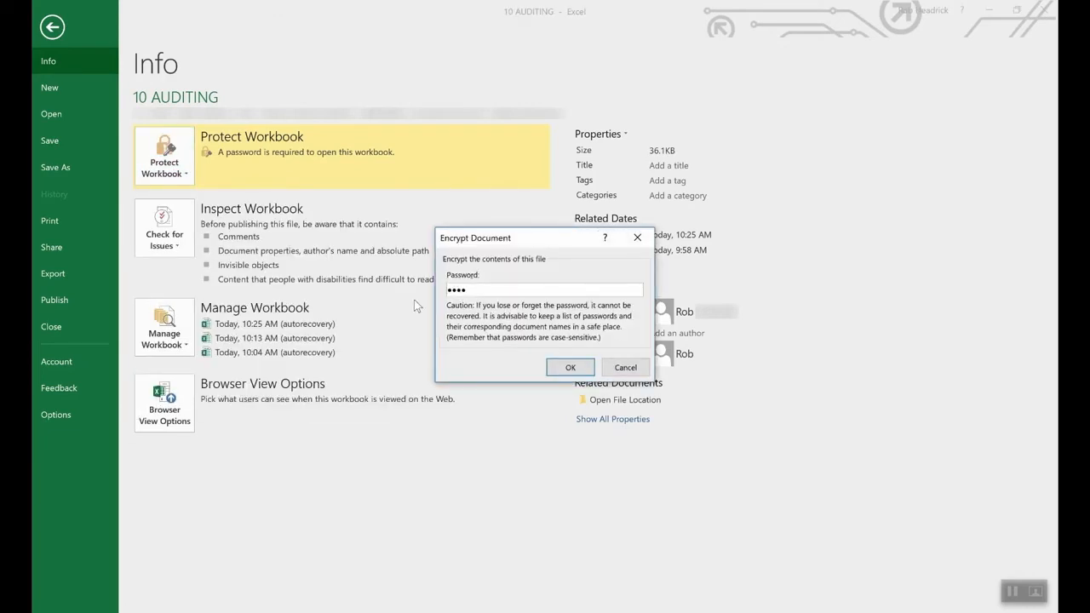
{"action": "double_click", "coordinate": [546, 288]}
{"action": "key", "text": "BackSpace"}
{"action": "left_click", "coordinate": [571, 367]}
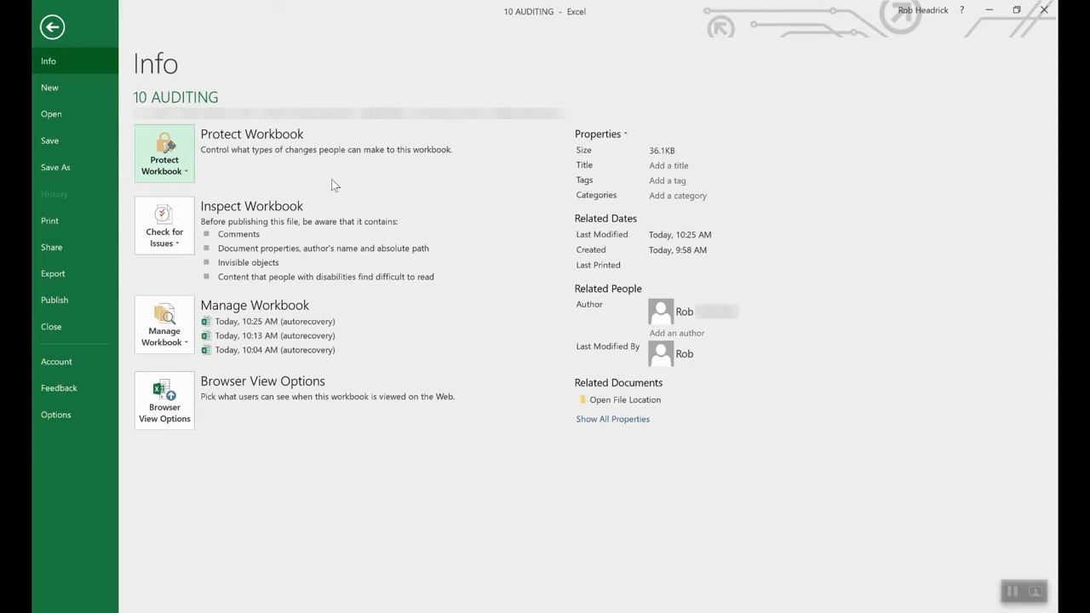
Review the options for protecting the current sheet and close them without applying protection.
{"action": "left_click", "coordinate": [166, 153]}
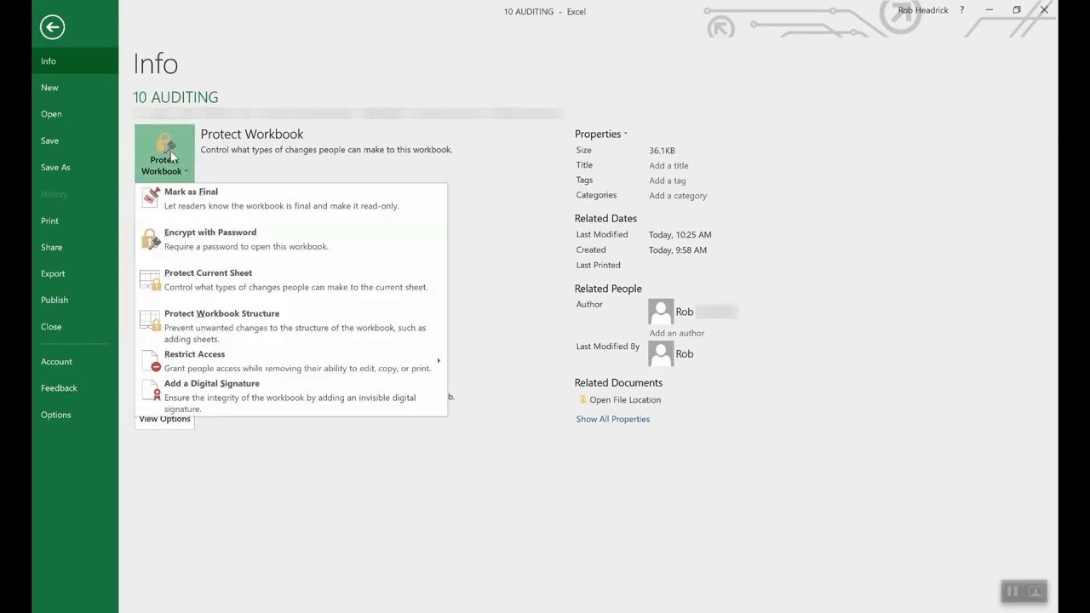
{"action": "left_click", "coordinate": [227, 286]}
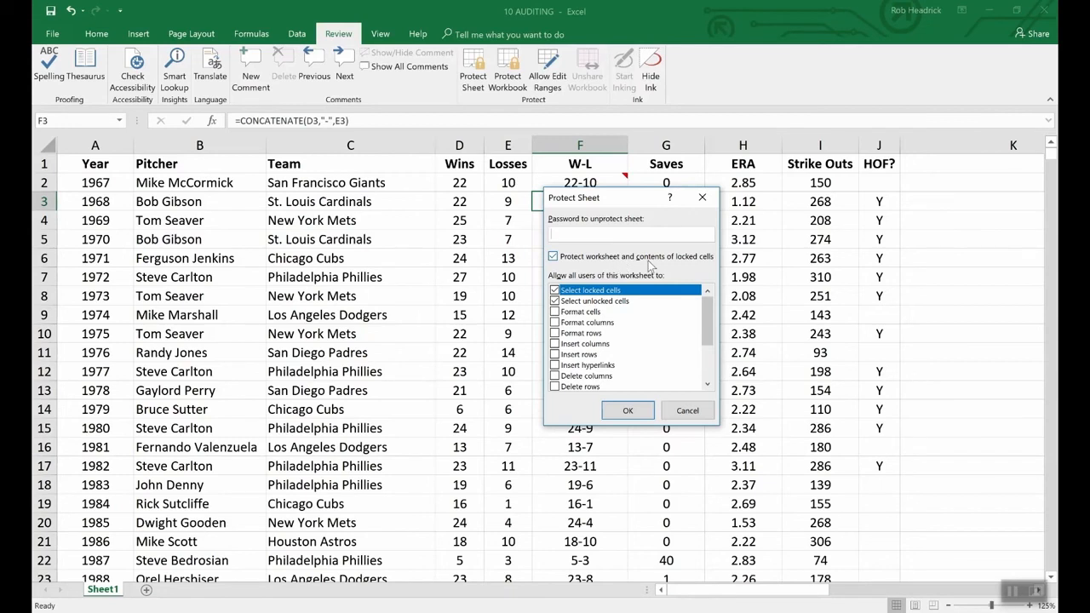
{"action": "left_click", "coordinate": [695, 410]}
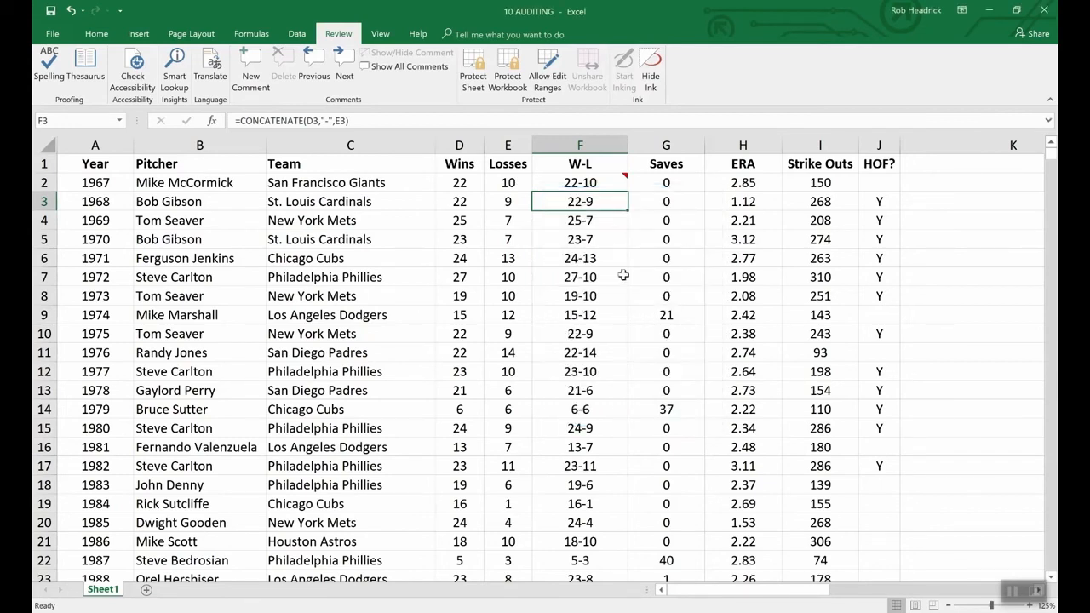
Set cell F3's protection format to Hidden so its formula is concealed on a protected sheet.
{"action": "right_click", "coordinate": [587, 205]}
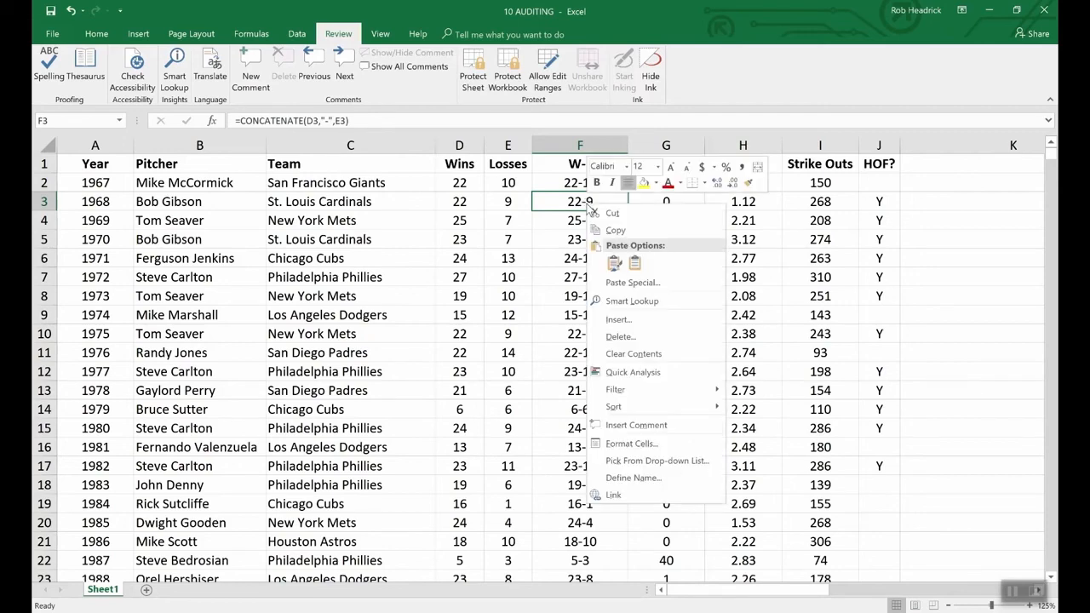
{"action": "left_click", "coordinate": [642, 448]}
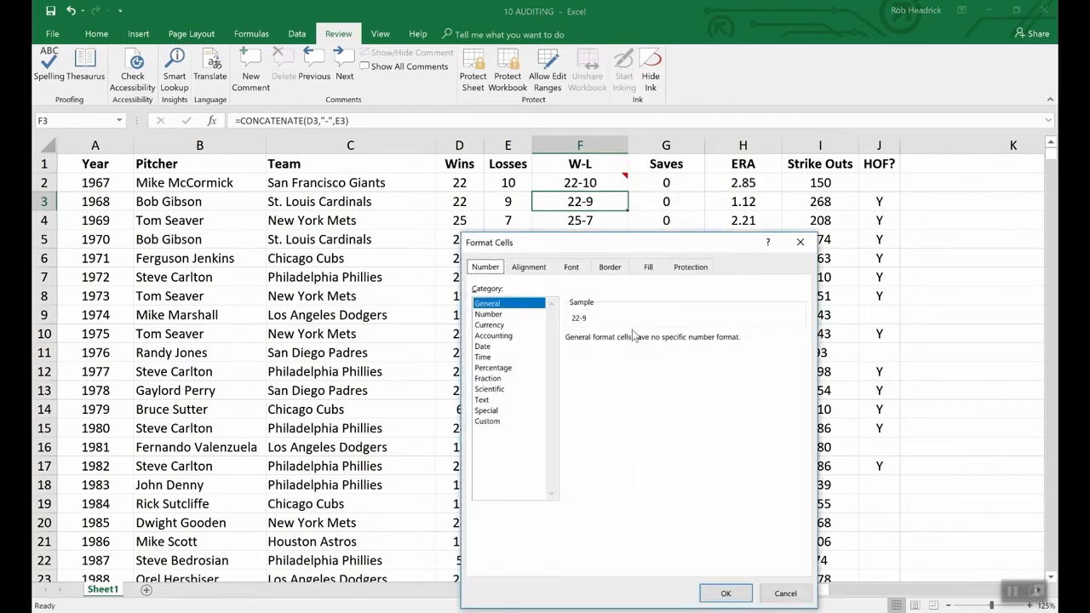
{"action": "left_click", "coordinate": [691, 269]}
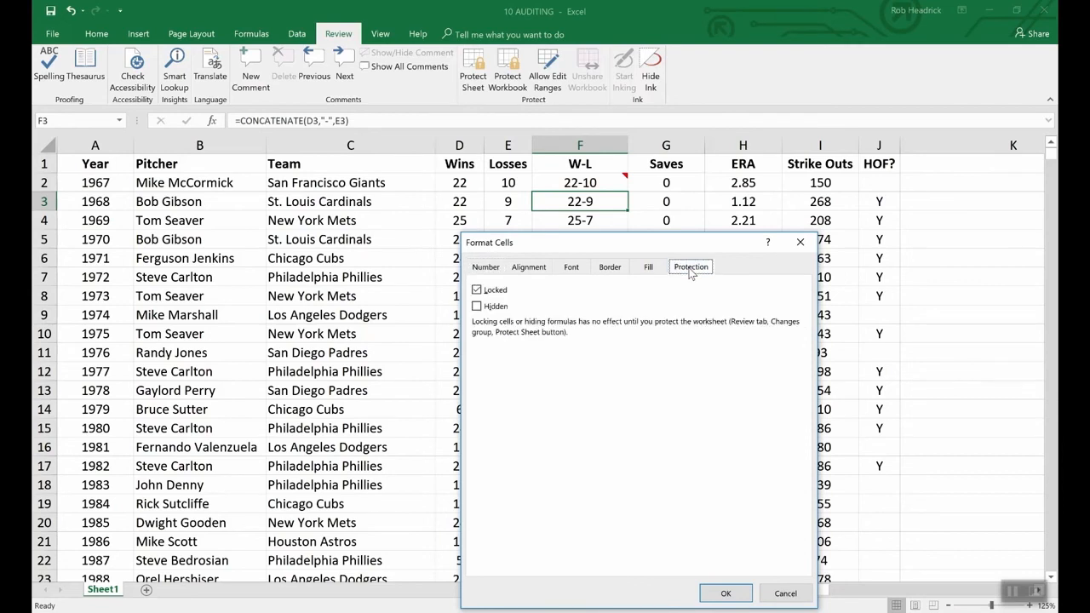
{"action": "left_click", "coordinate": [477, 307]}
{"action": "left_click", "coordinate": [725, 593]}
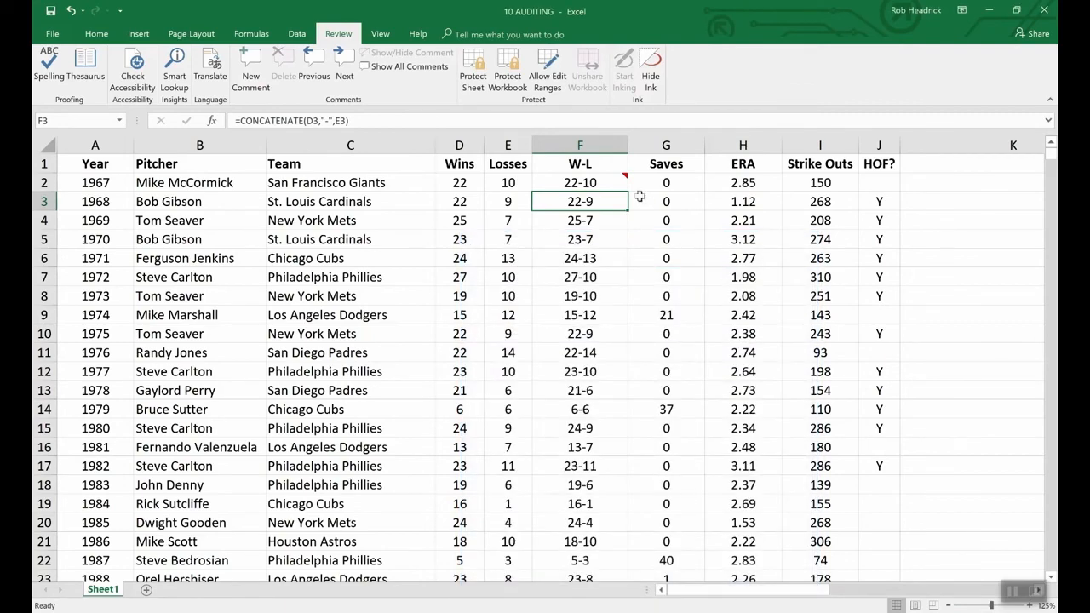
Protect the sheet by entering and confirming a sheet password, and compare how the formulas of cells F3 and F4 display.
{"action": "left_click", "coordinate": [473, 68]}
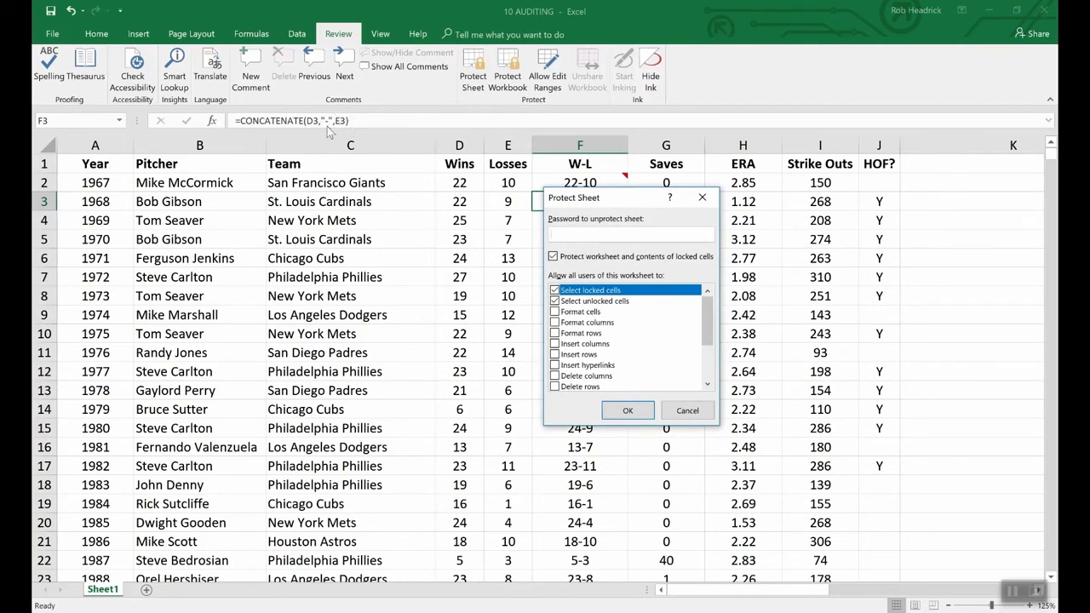
{"action": "type", "text": "1234"}
{"action": "left_click", "coordinate": [628, 412]}
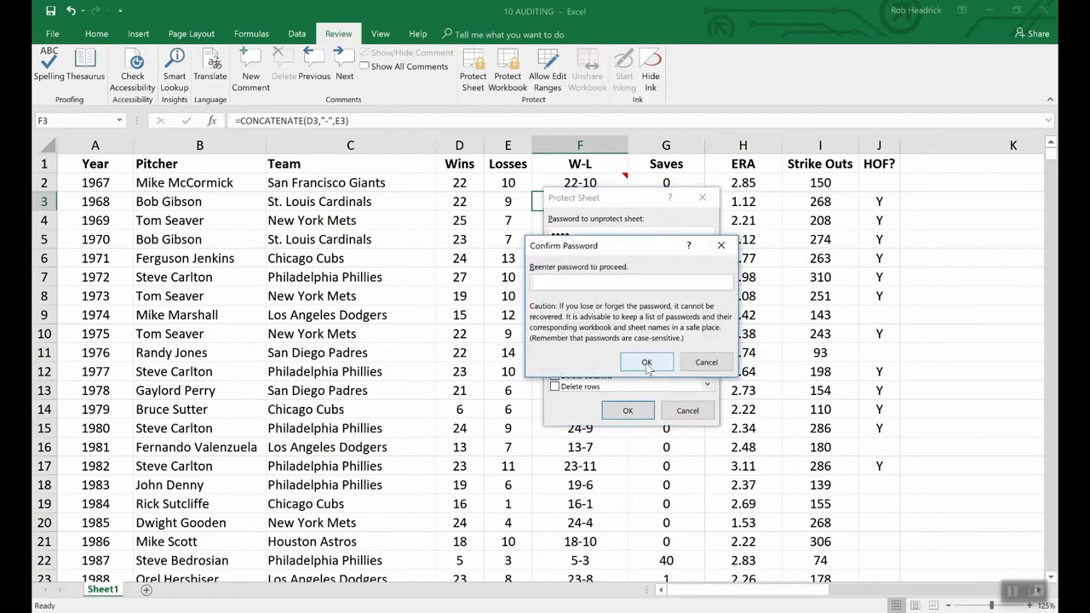
{"action": "type", "text": "1234"}
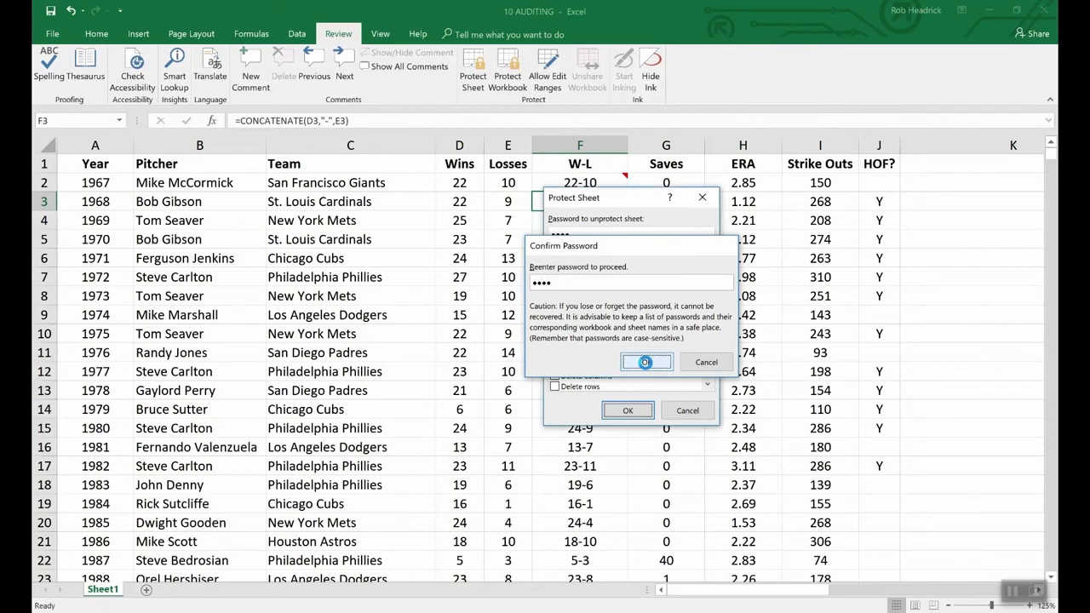
{"action": "left_click", "coordinate": [646, 363]}
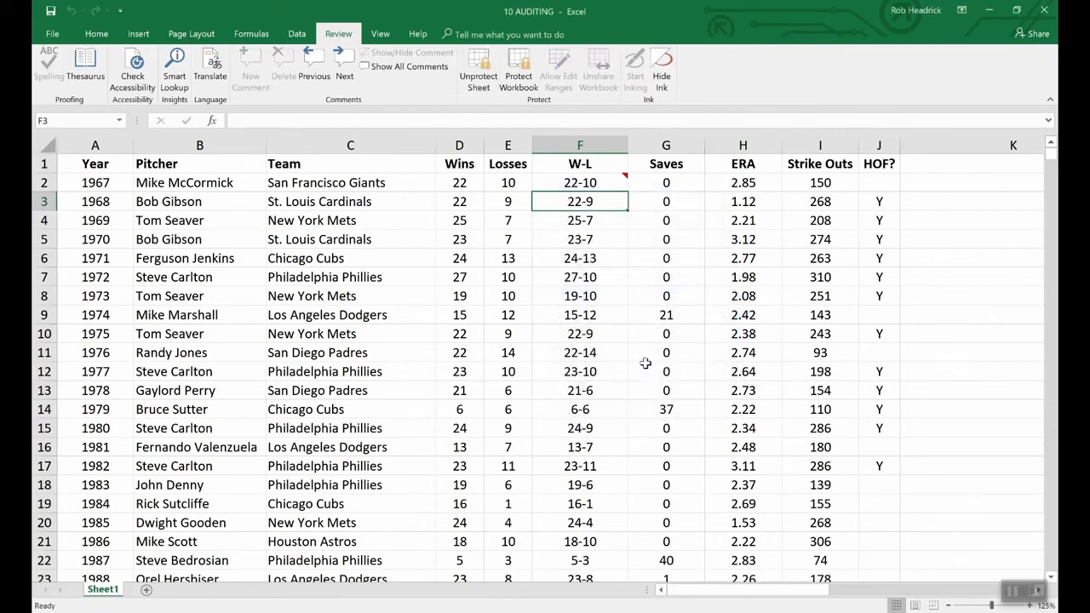
{"action": "key", "text": "Down"}
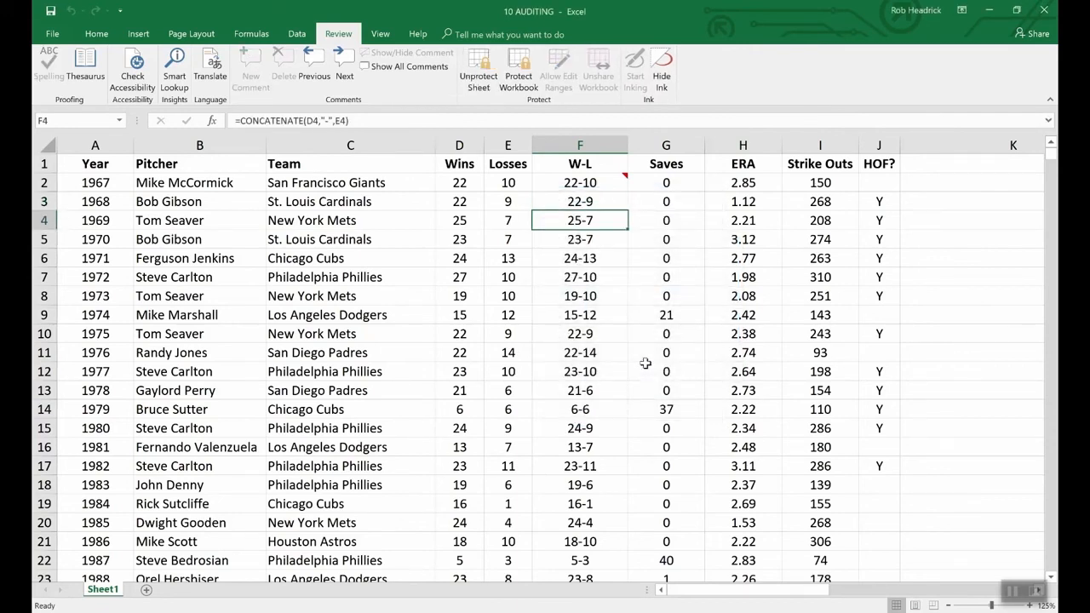
{"action": "key", "text": "Up"}
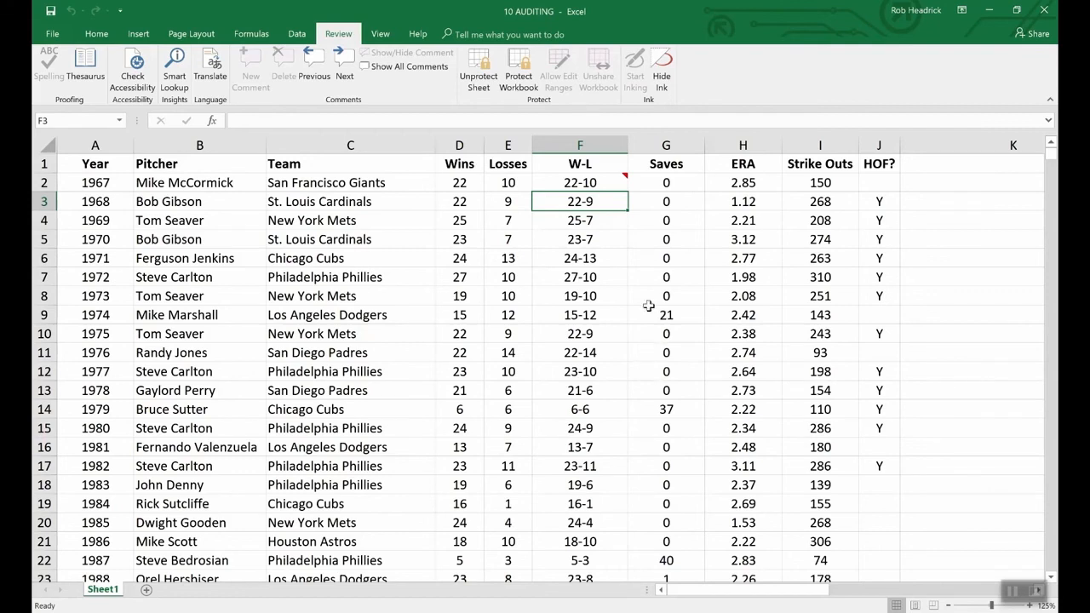
Show the comment on cell F2 and unprotect the sheet by entering the sheet password.
{"action": "left_click", "coordinate": [606, 184]}
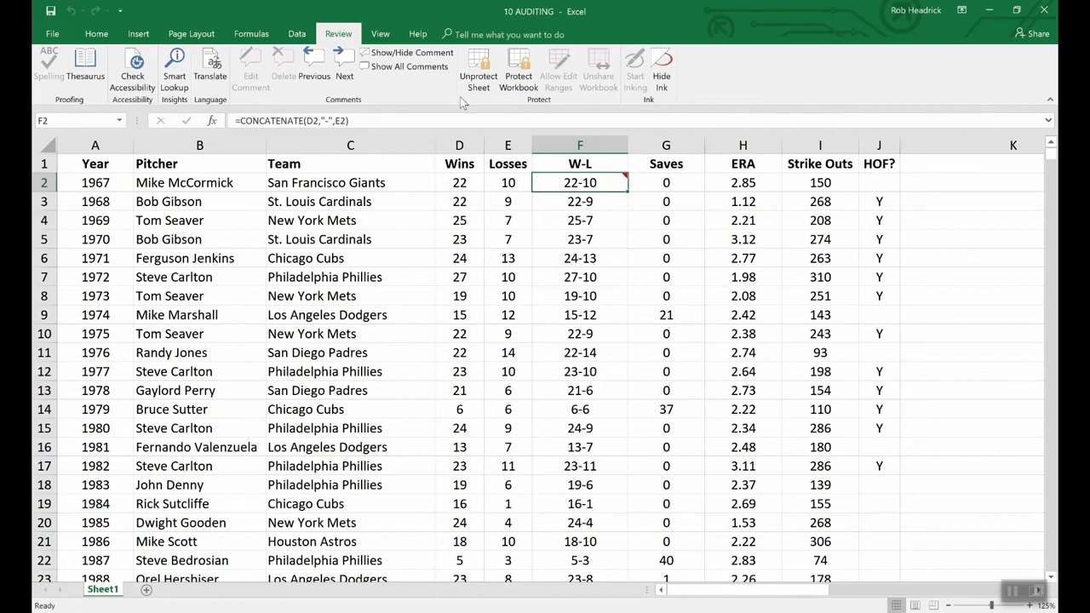
{"action": "left_click", "coordinate": [374, 53]}
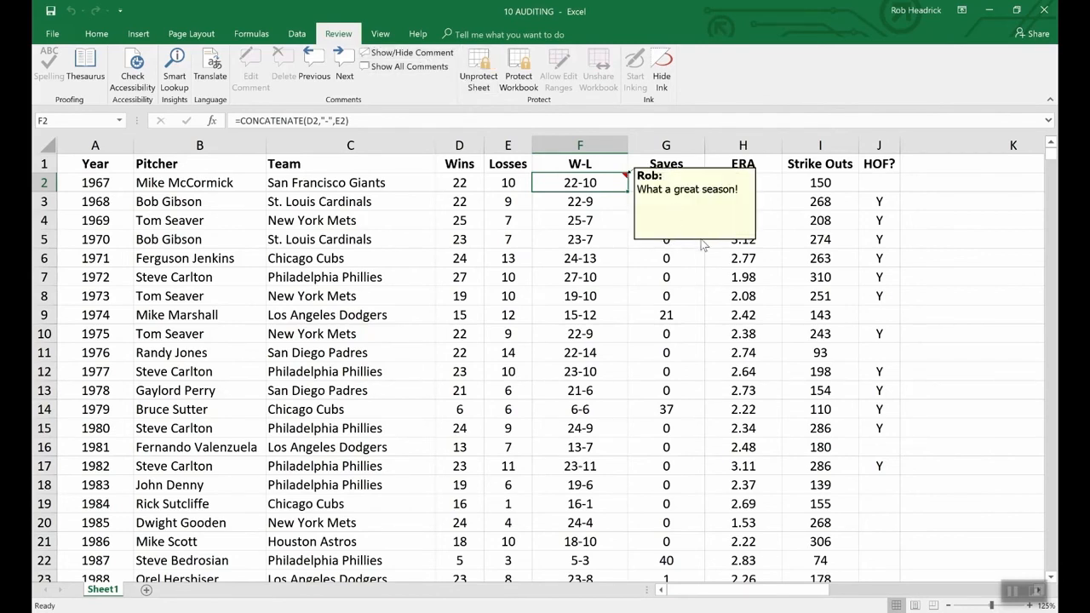
{"action": "left_click", "coordinate": [479, 70]}
{"action": "type", "text": "•••••"}
{"action": "key", "text": "Return"}
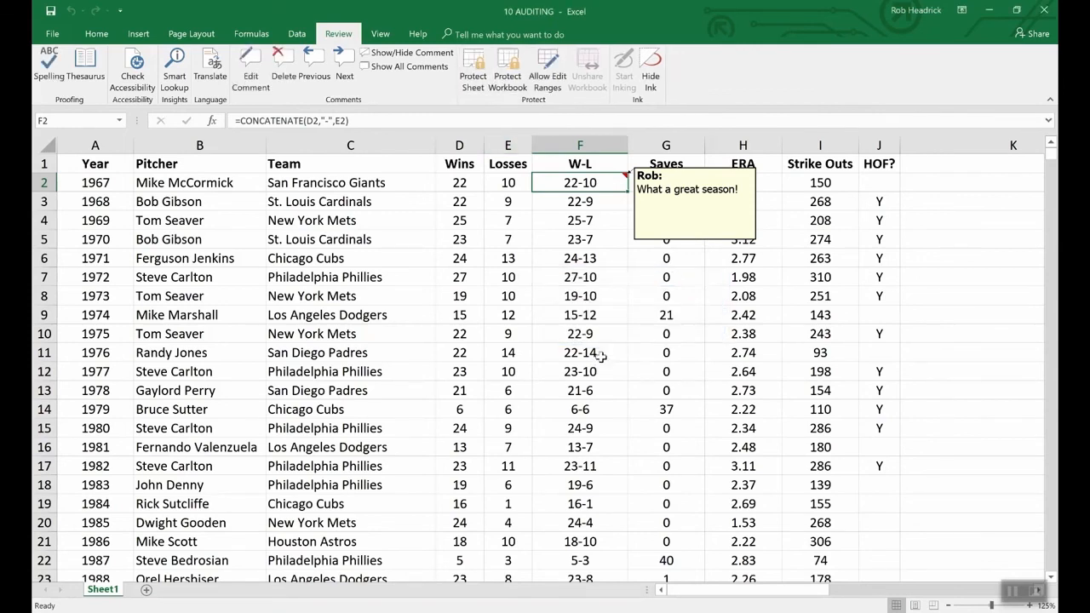
Review the protection settings in the format options of cell F2's comment and close them without changes.
{"action": "right_click", "coordinate": [673, 243]}
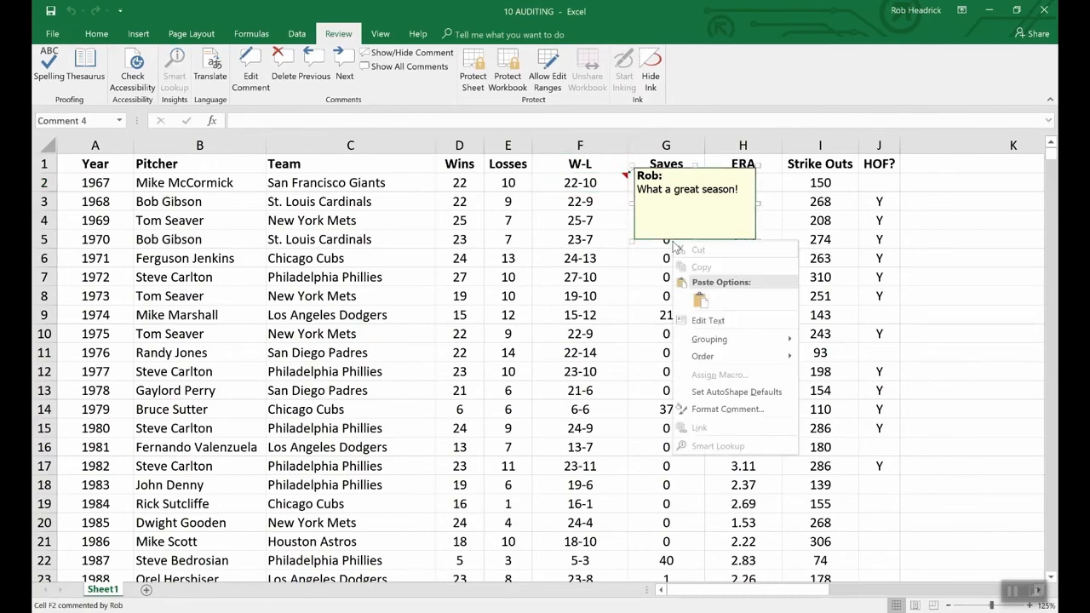
{"action": "left_click", "coordinate": [740, 410]}
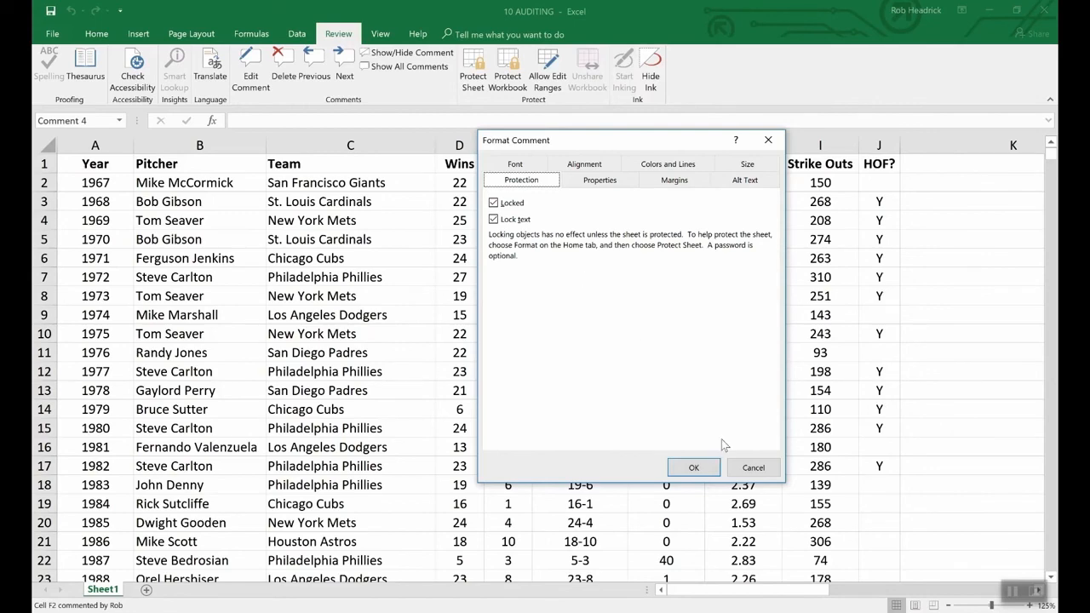
{"action": "left_click", "coordinate": [739, 466]}
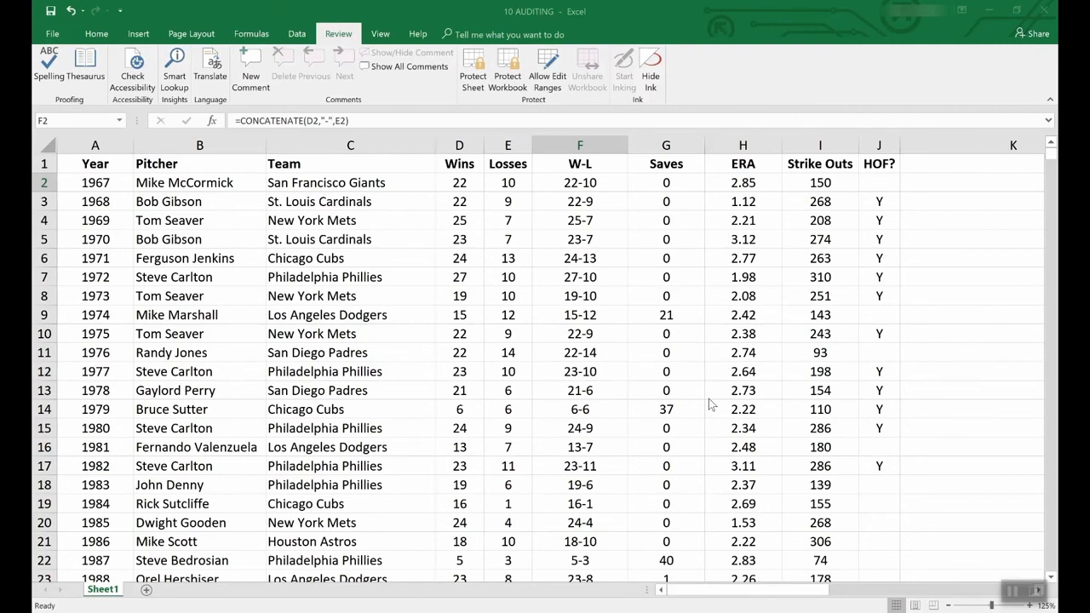
Browse the new-workbook templates, create a workbook from the Loan amortization schedule template, and select its loan amount cell.
{"action": "left_click", "coordinate": [51, 34]}
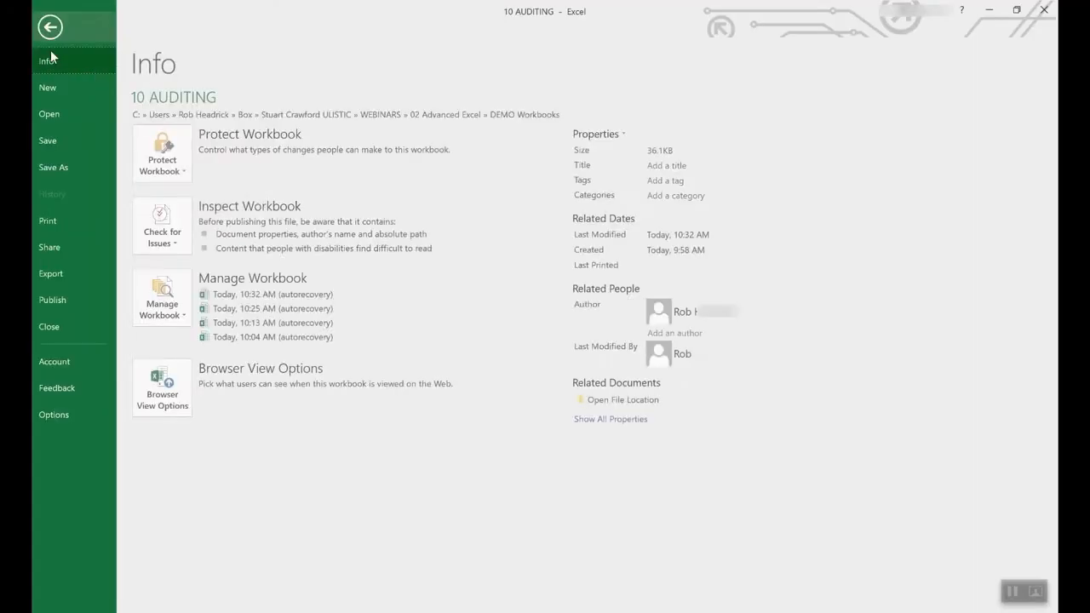
{"action": "left_click", "coordinate": [48, 88]}
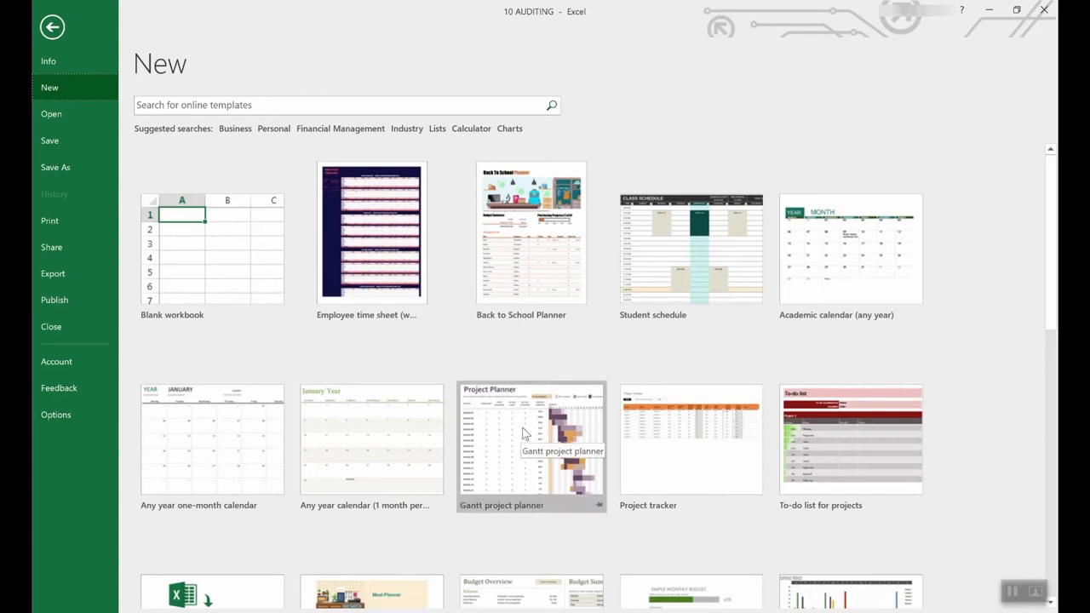
{"action": "scroll", "coordinate": [494, 511], "scroll_direction": "down", "scroll_amount": 3}
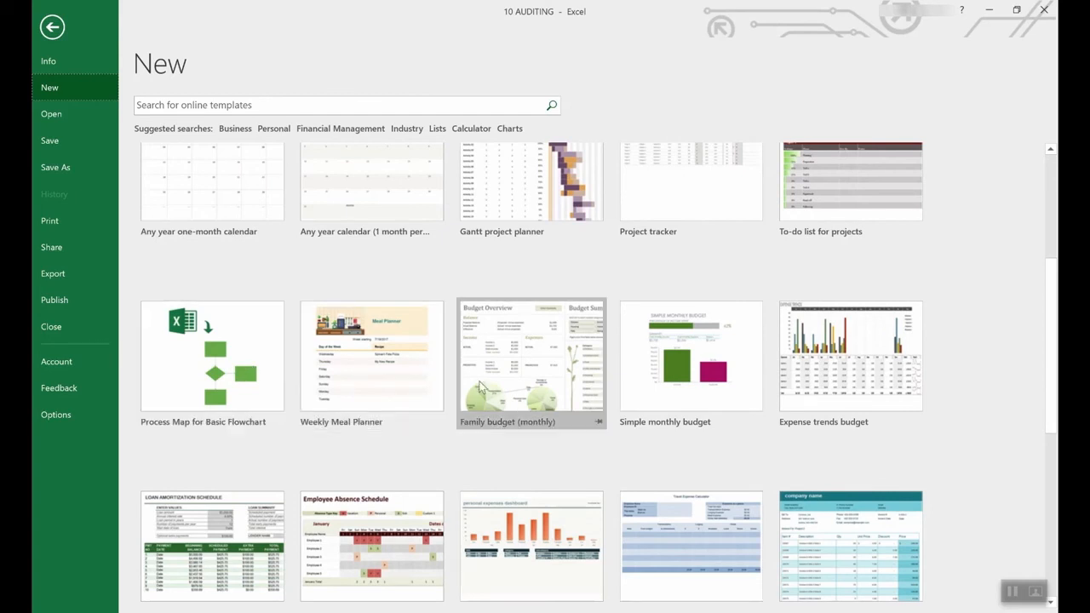
{"action": "scroll", "coordinate": [479, 385], "scroll_direction": "down", "scroll_amount": 2}
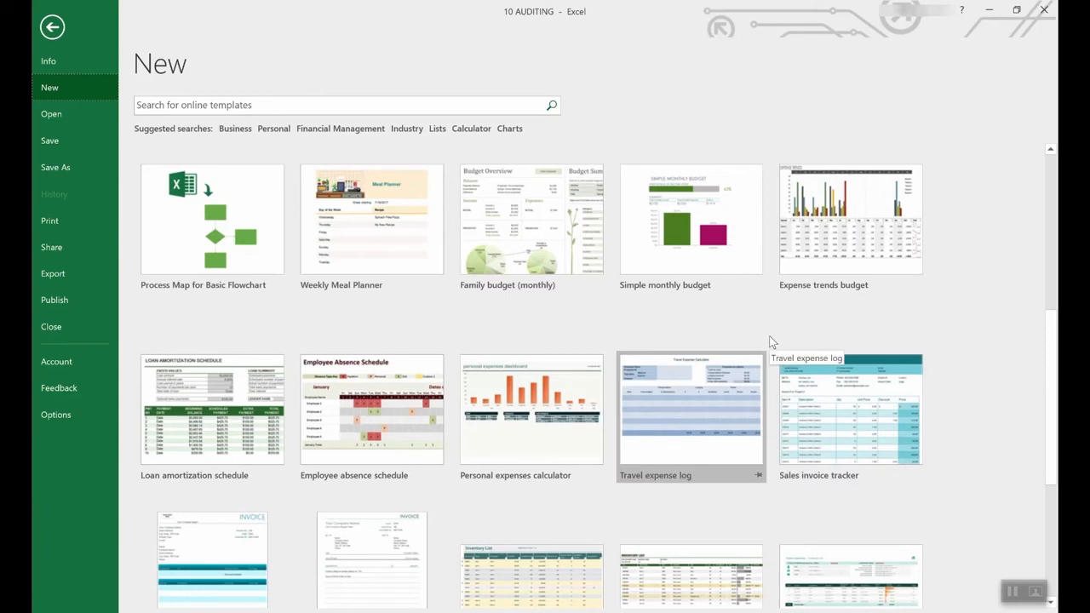
{"action": "scroll", "coordinate": [694, 349], "scroll_direction": "up", "scroll_amount": 5}
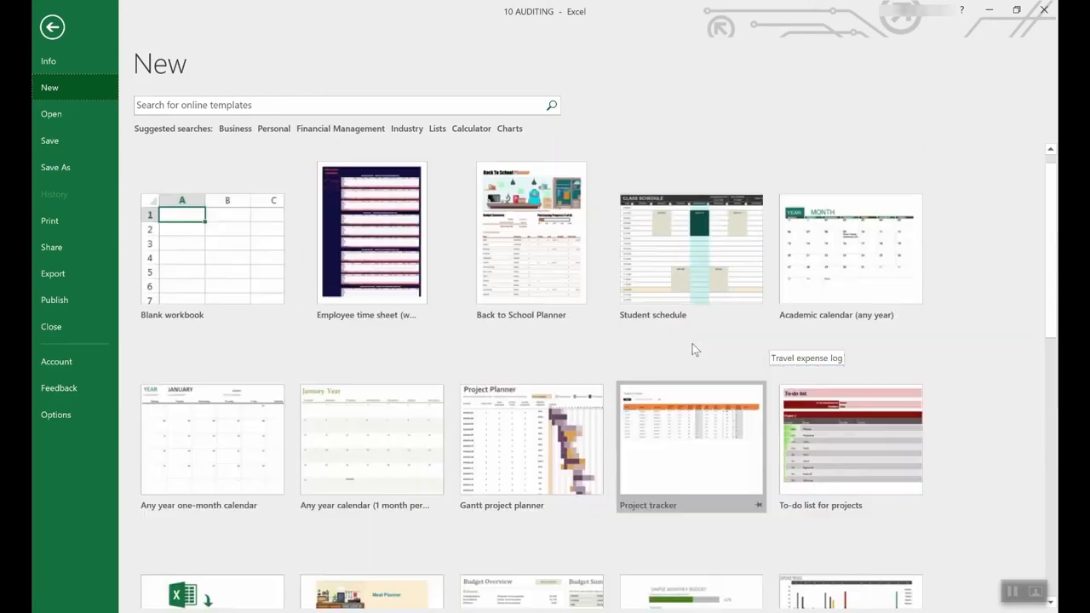
{"action": "scroll", "coordinate": [688, 383], "scroll_direction": "down", "scroll_amount": 2}
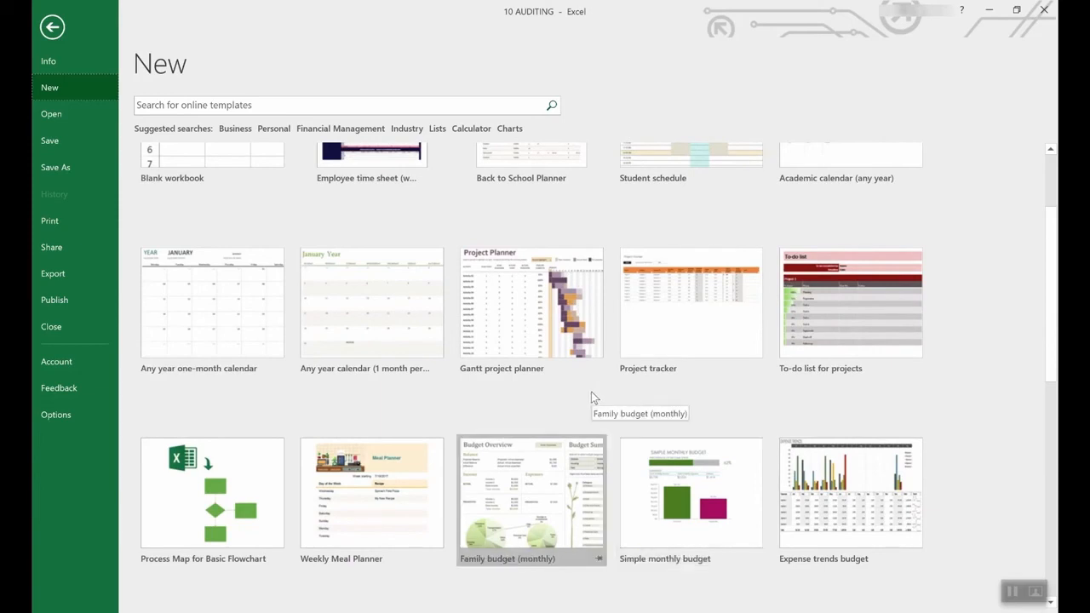
{"action": "scroll", "coordinate": [591, 391], "scroll_direction": "down", "scroll_amount": 5}
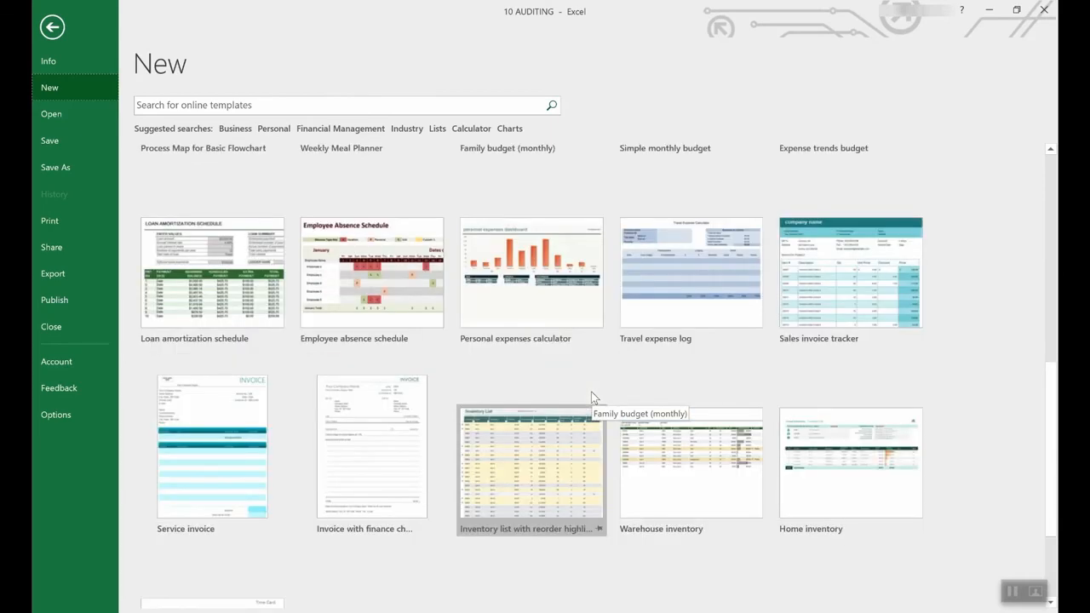
{"action": "scroll", "coordinate": [591, 392], "scroll_direction": "up", "scroll_amount": 2}
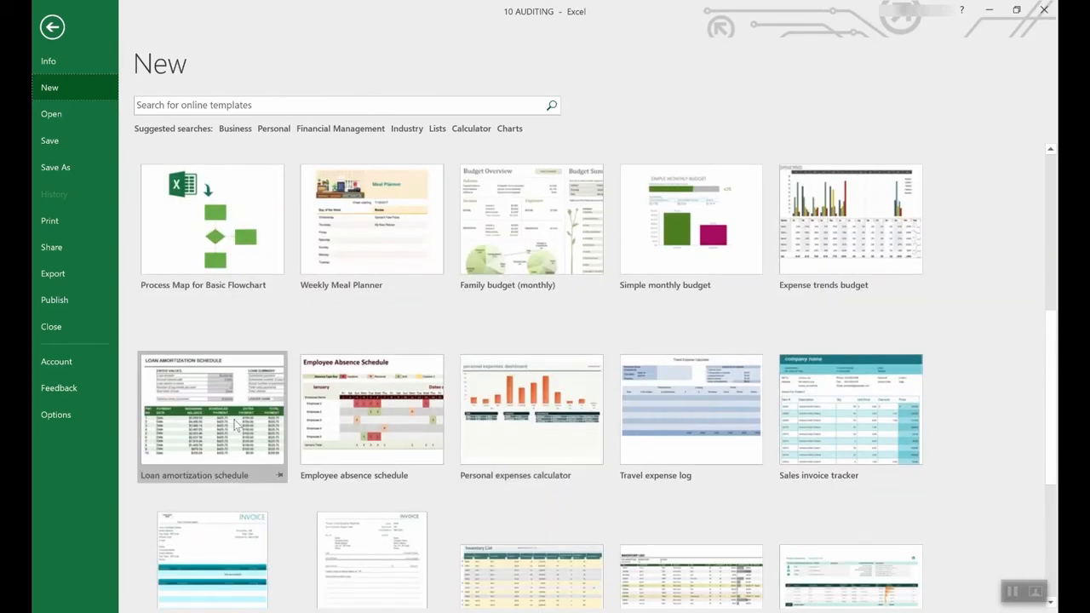
{"action": "left_click", "coordinate": [215, 391]}
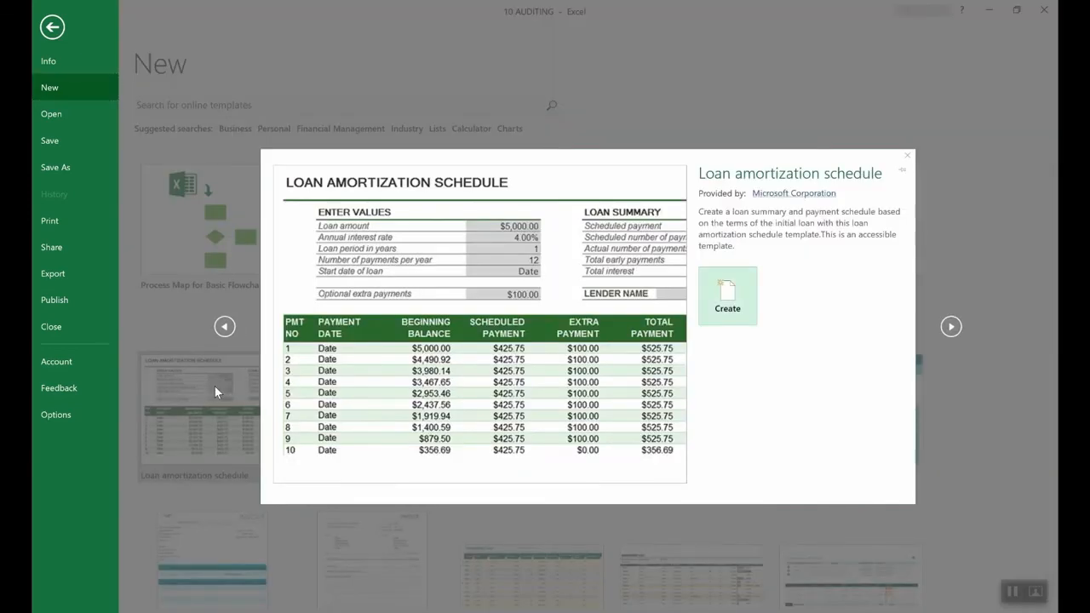
{"action": "left_click", "coordinate": [747, 302]}
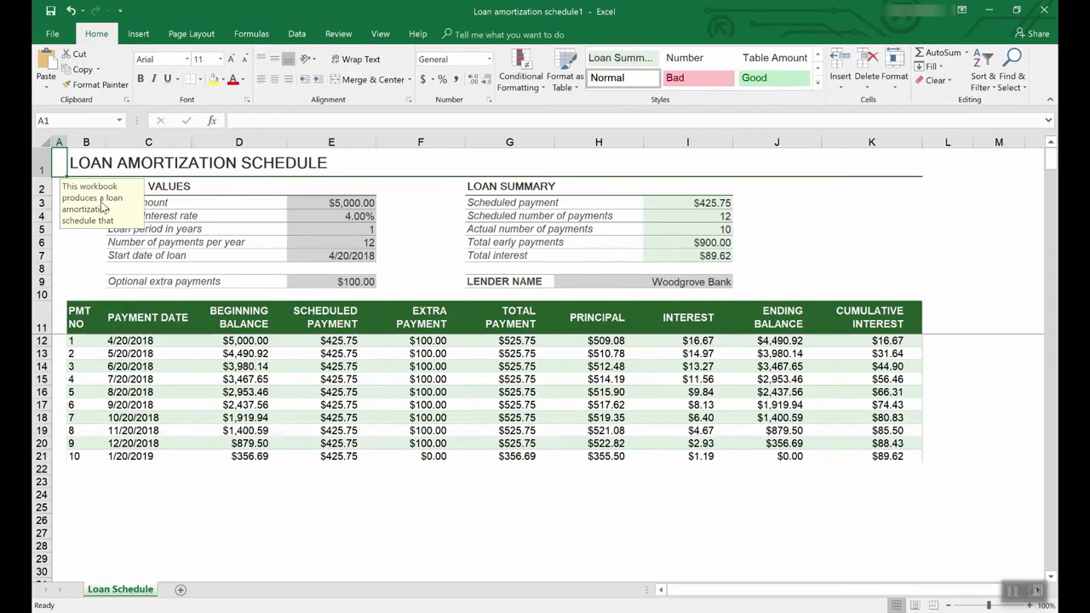
{"action": "left_click", "coordinate": [356, 217]}
{"action": "left_click", "coordinate": [356, 202]}
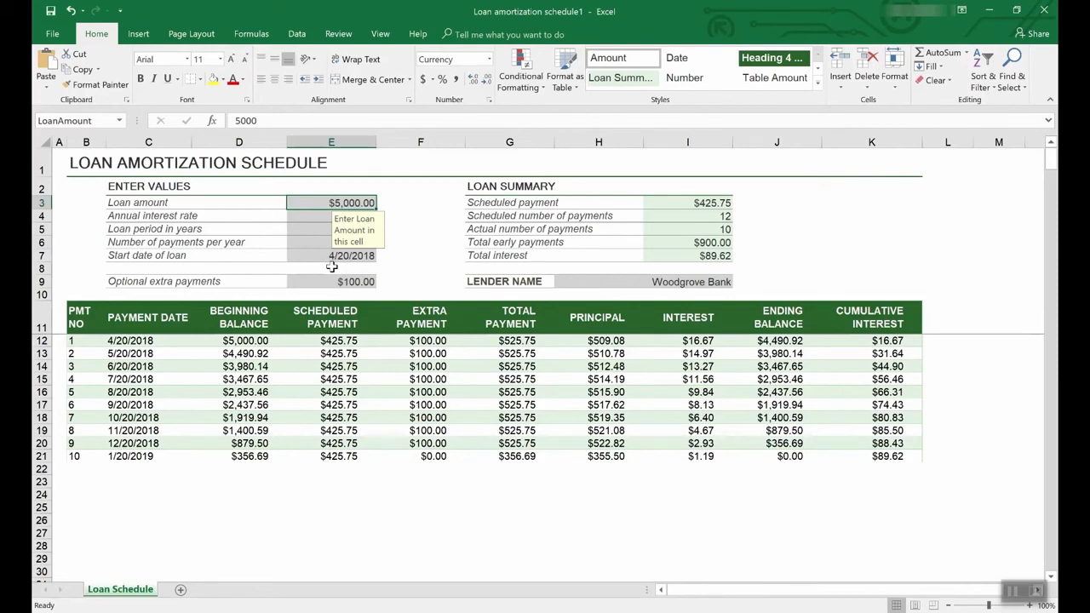
Browse the online workbook templates under the Lists suggested search and look through the template categories.
{"action": "left_click", "coordinate": [54, 33]}
{"action": "left_click", "coordinate": [58, 82]}
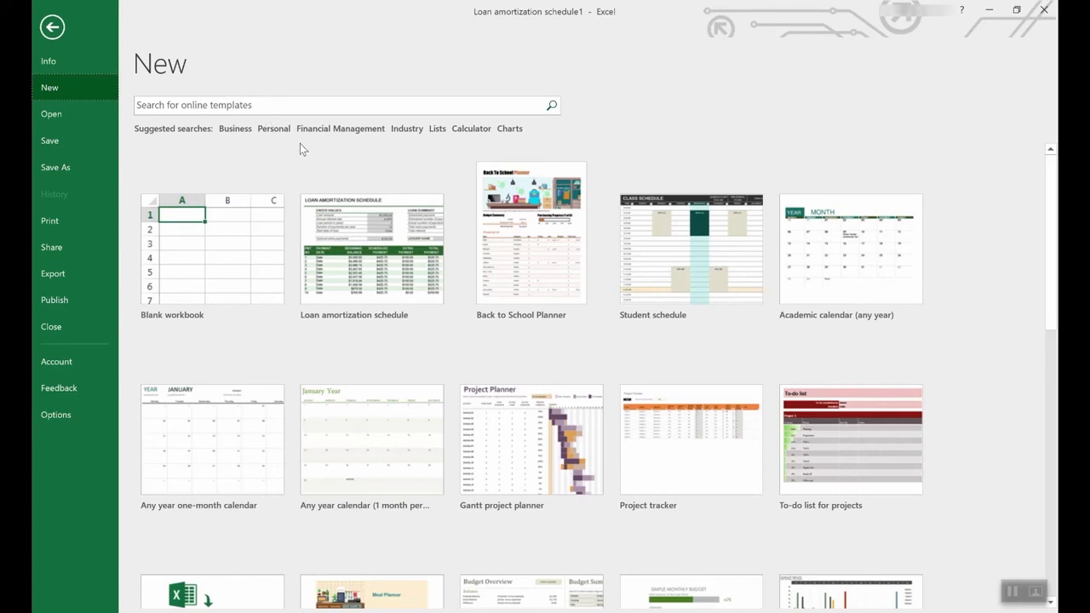
{"action": "left_click", "coordinate": [438, 130]}
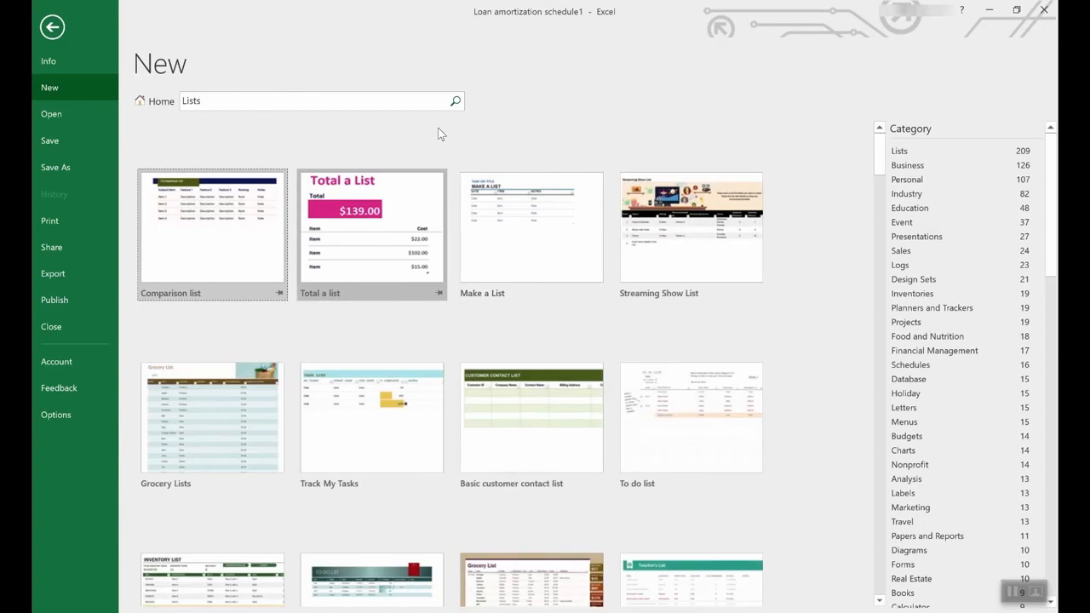
{"action": "scroll", "coordinate": [500, 371], "scroll_direction": "down", "scroll_amount": 3}
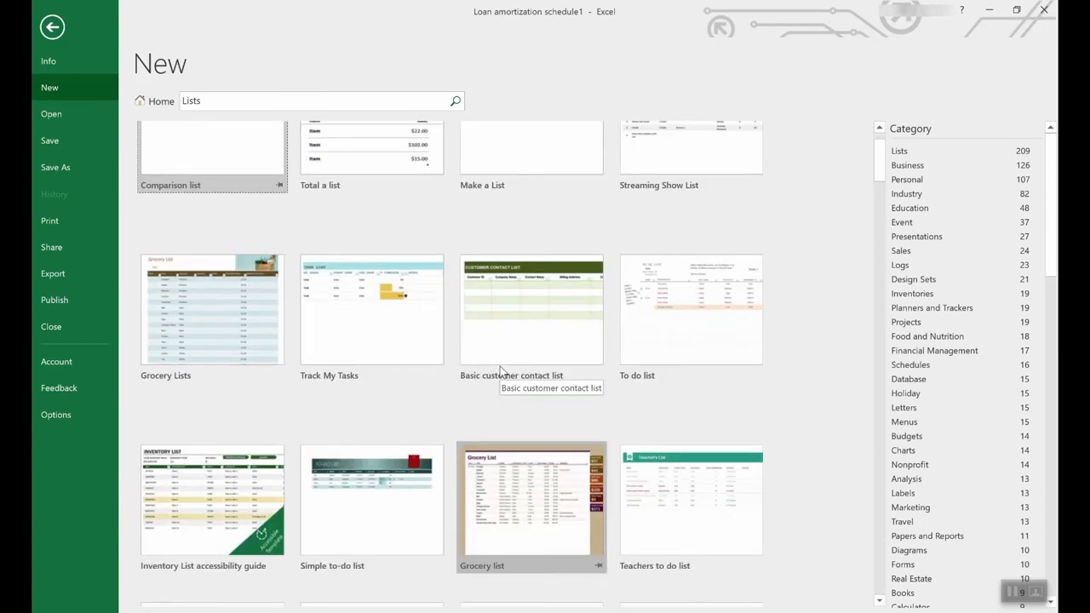
{"action": "scroll", "coordinate": [500, 366], "scroll_direction": "down", "scroll_amount": 3}
{"action": "scroll", "coordinate": [500, 366], "scroll_direction": "down", "scroll_amount": 3}
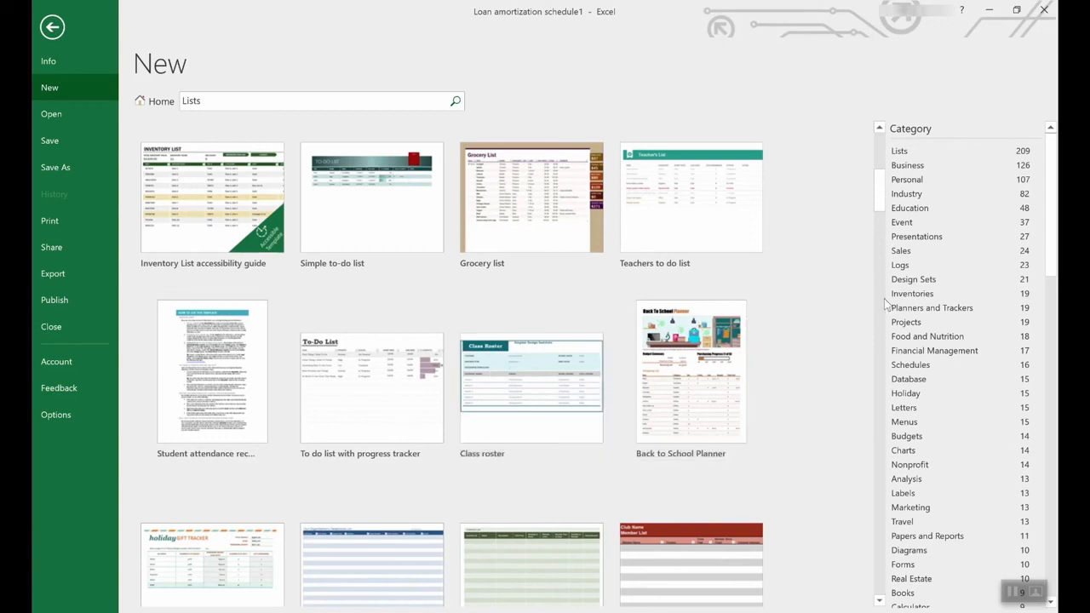
{"action": "scroll", "coordinate": [975, 307], "scroll_direction": "down", "scroll_amount": 3}
{"action": "left_click_drag", "start_coordinate": [1053, 238], "coordinate": [1054, 462]}
{"action": "scroll", "coordinate": [1006, 252], "scroll_direction": "up", "scroll_amount": 20}
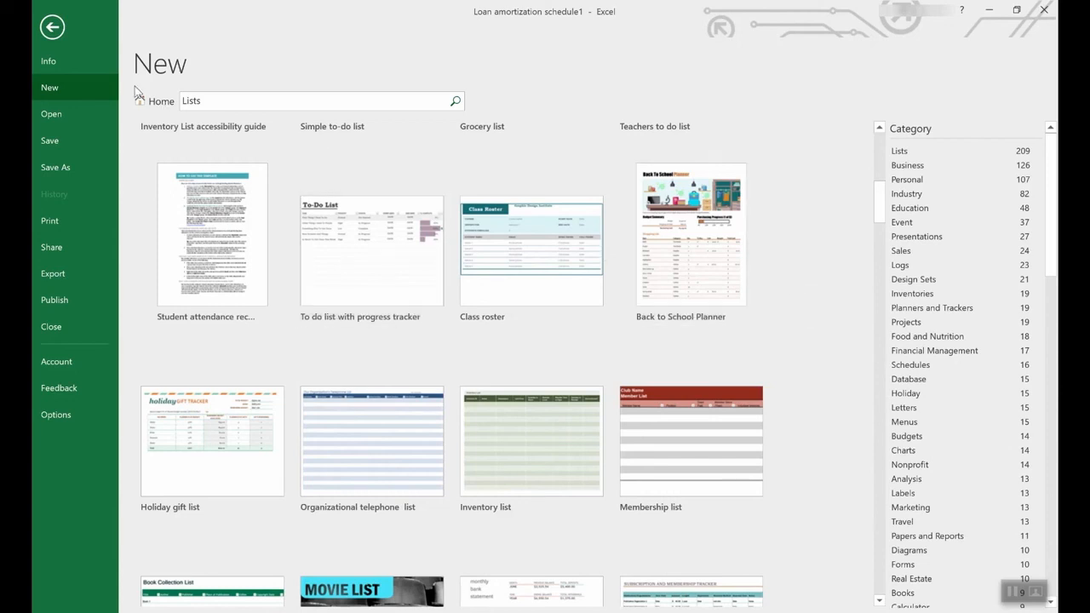
Return to the main template gallery and create a workbook from the Employee time sheet (weekly, monthly, yearly) template.
{"action": "left_click", "coordinate": [152, 102]}
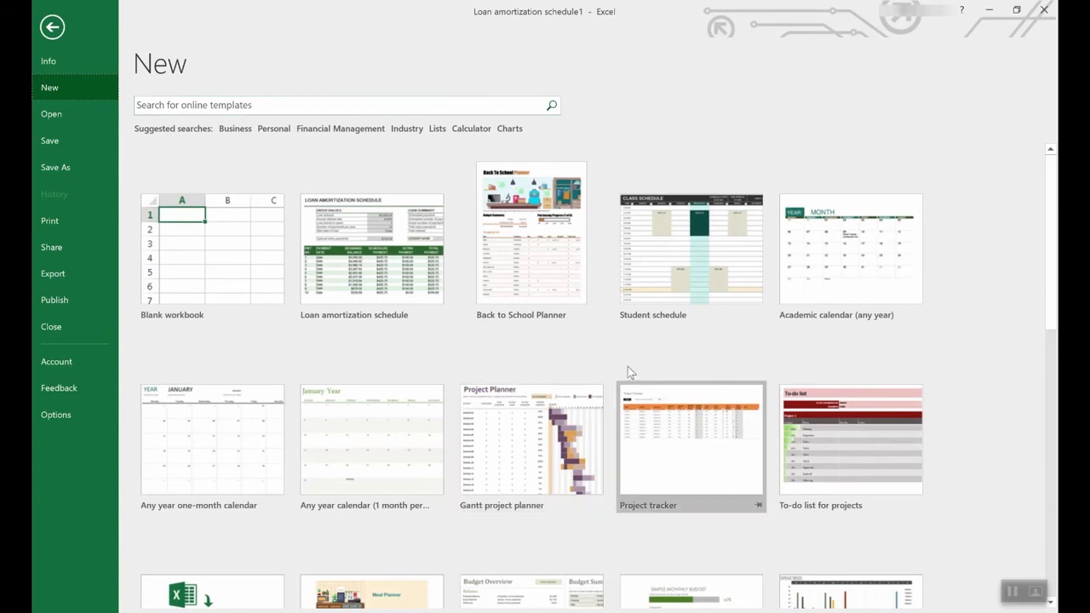
{"action": "scroll", "coordinate": [630, 371], "scroll_direction": "down", "scroll_amount": 3}
{"action": "scroll", "coordinate": [633, 374], "scroll_direction": "down", "scroll_amount": 3}
{"action": "scroll", "coordinate": [636, 375], "scroll_direction": "down", "scroll_amount": 3}
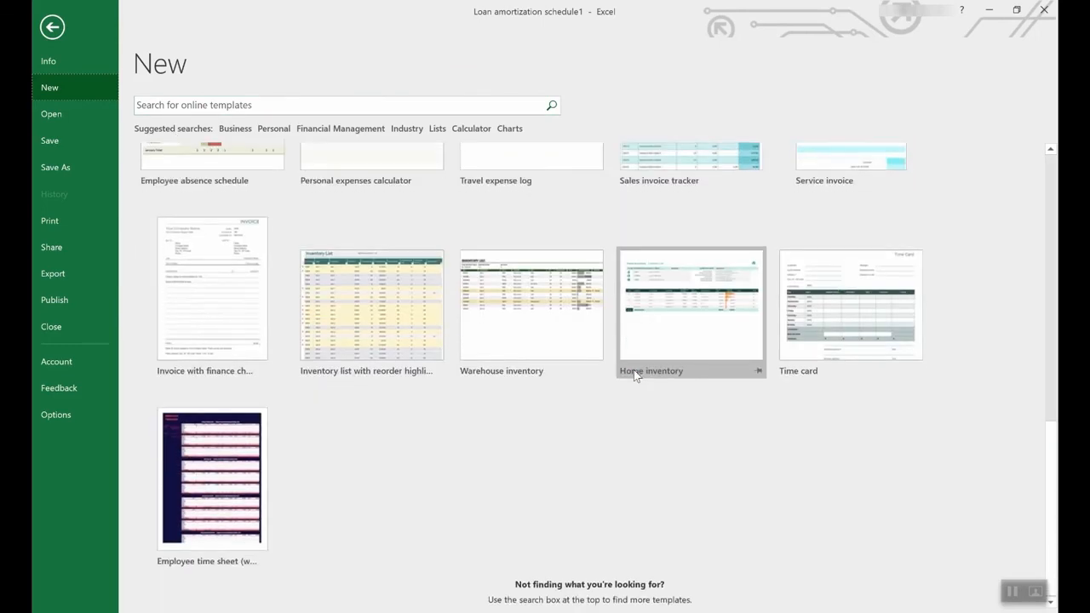
{"action": "left_click", "coordinate": [206, 453]}
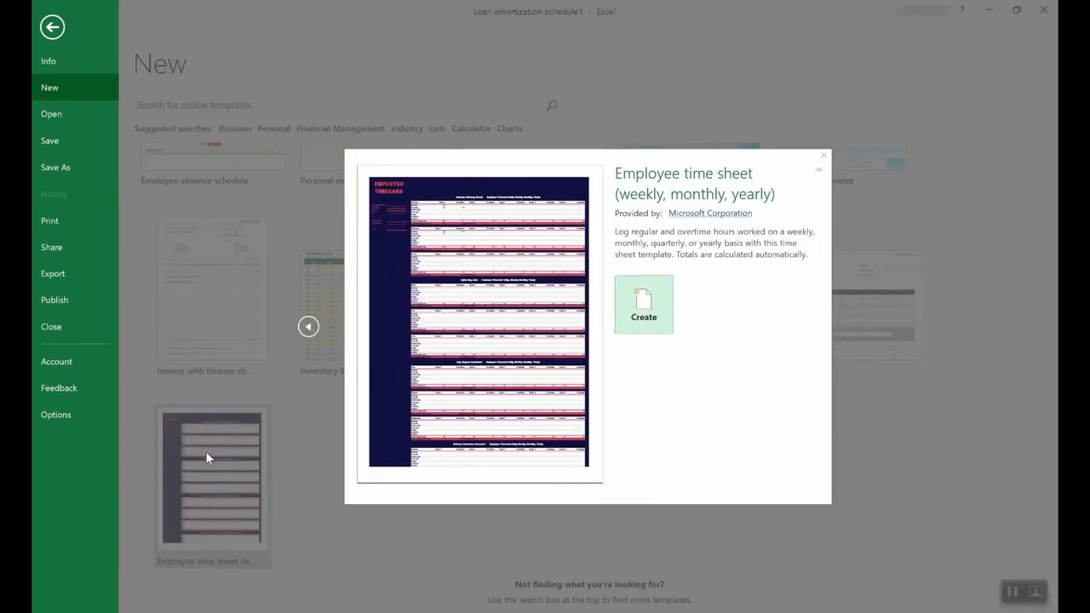
{"action": "left_click", "coordinate": [664, 306]}
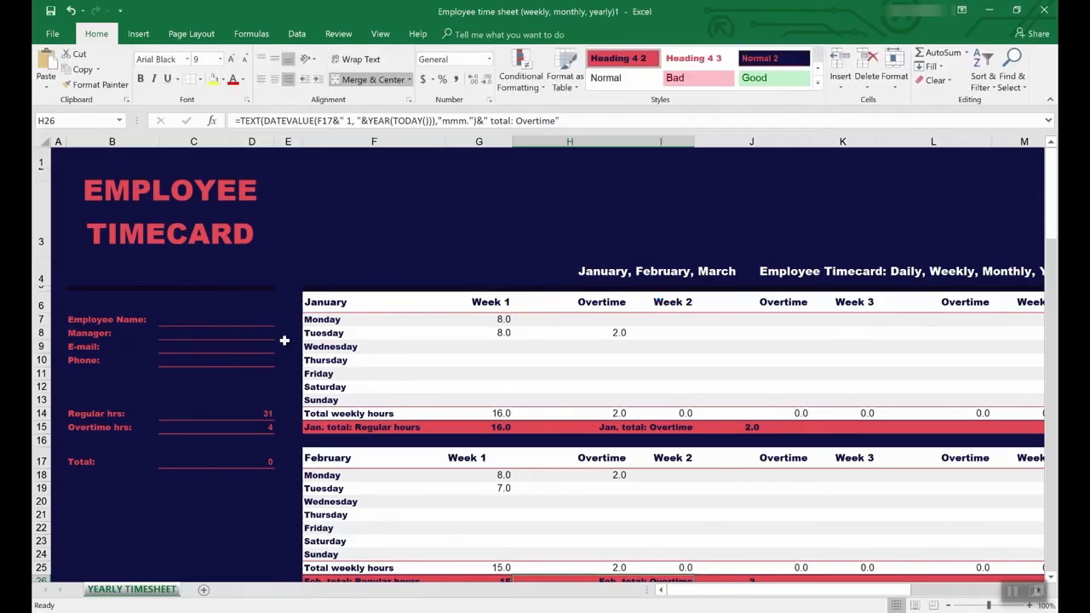
Inspect the regular and overtime hours formulas in the timecard summary, and trace the precedents of the overtime total in C15.
{"action": "left_click", "coordinate": [200, 415]}
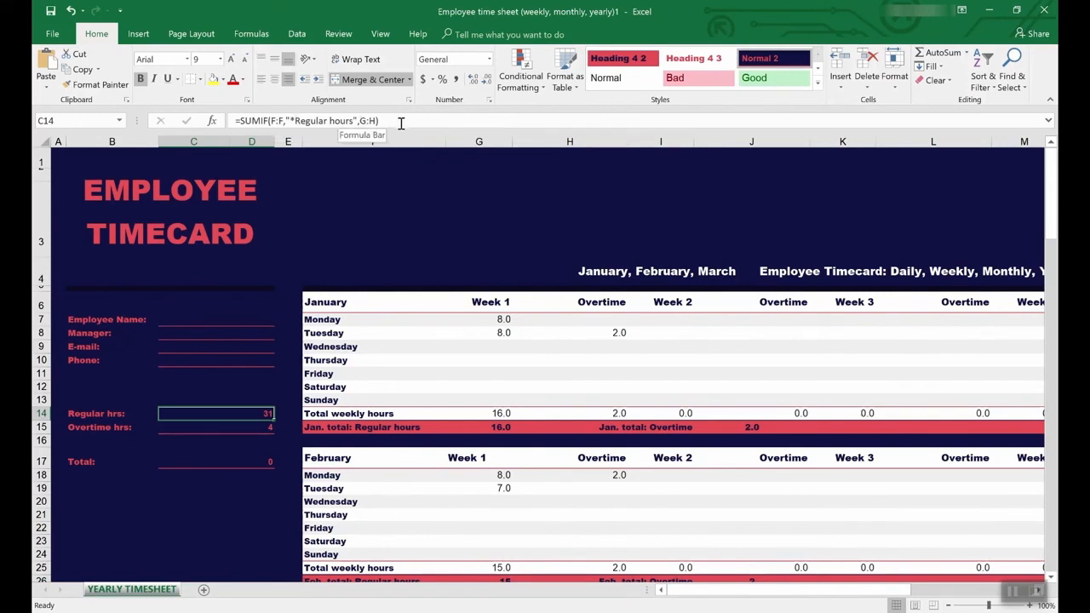
{"action": "left_click", "coordinate": [252, 428]}
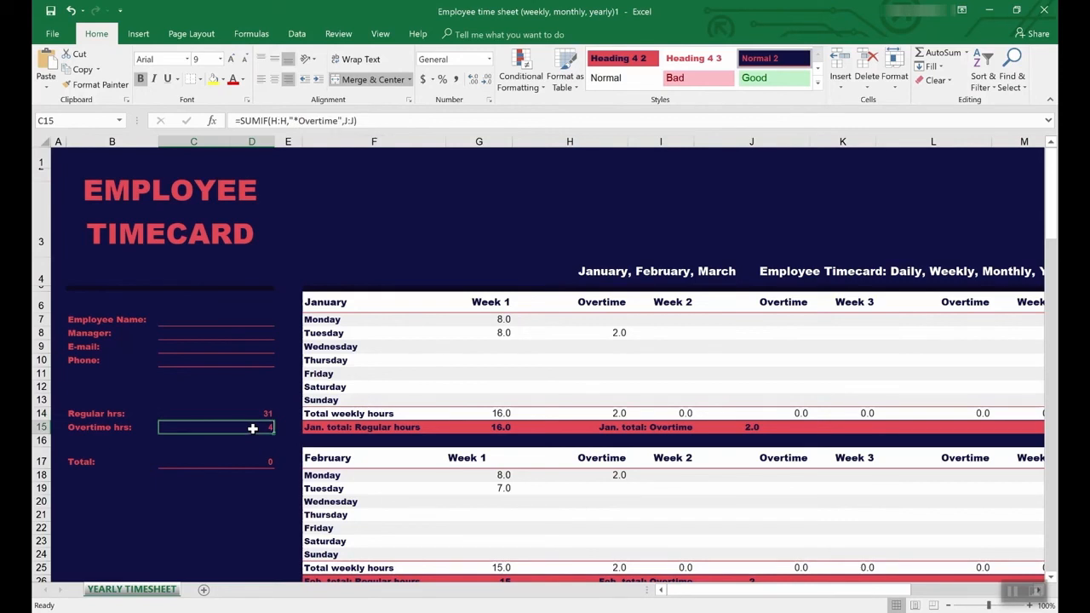
{"action": "left_click", "coordinate": [337, 36]}
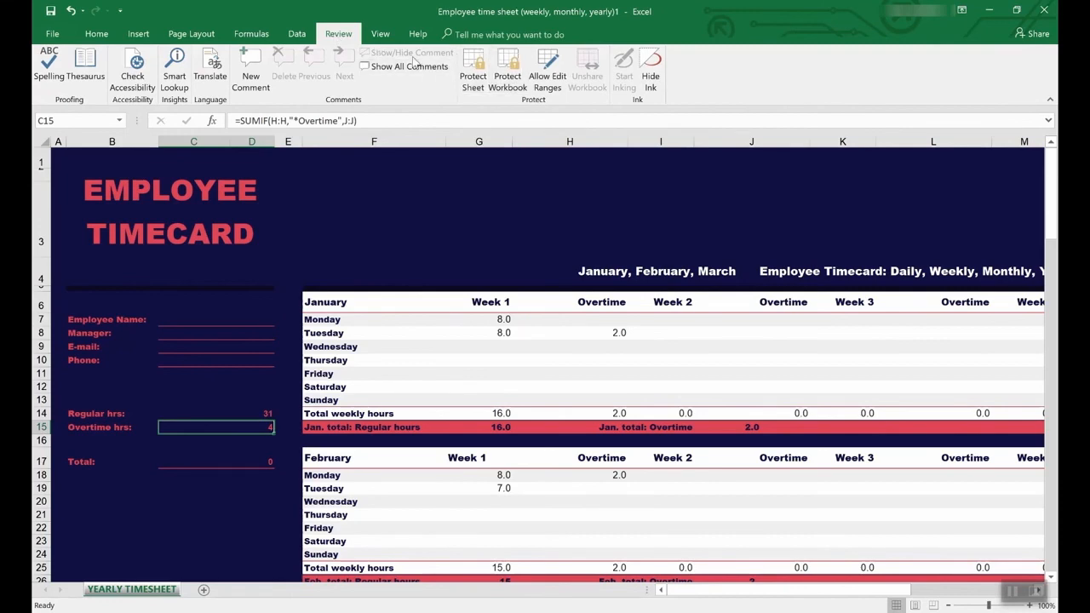
{"action": "left_click", "coordinate": [251, 34]}
{"action": "left_click", "coordinate": [558, 56]}
{"action": "scroll", "coordinate": [558, 413], "scroll_direction": "down", "scroll_amount": 7}
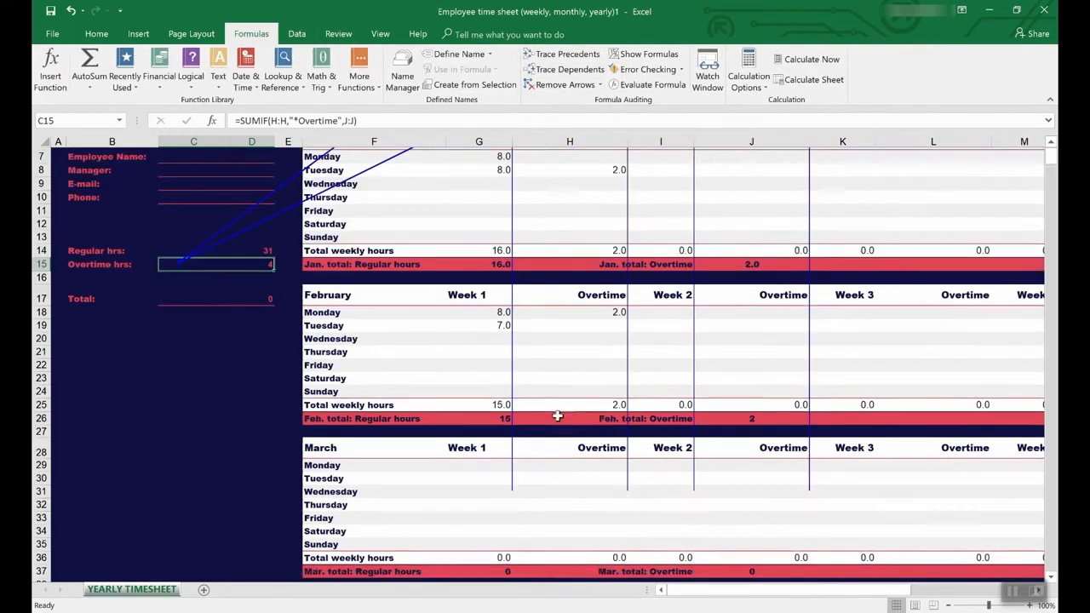
{"action": "scroll", "coordinate": [557, 412], "scroll_direction": "up", "scroll_amount": 7}
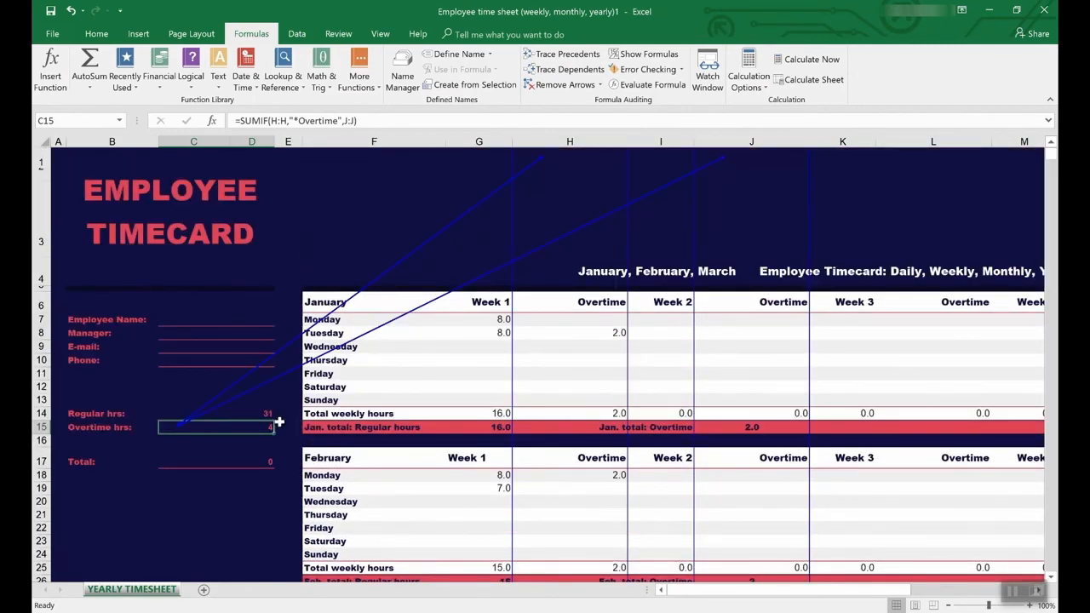
{"action": "left_click", "coordinate": [222, 413]}
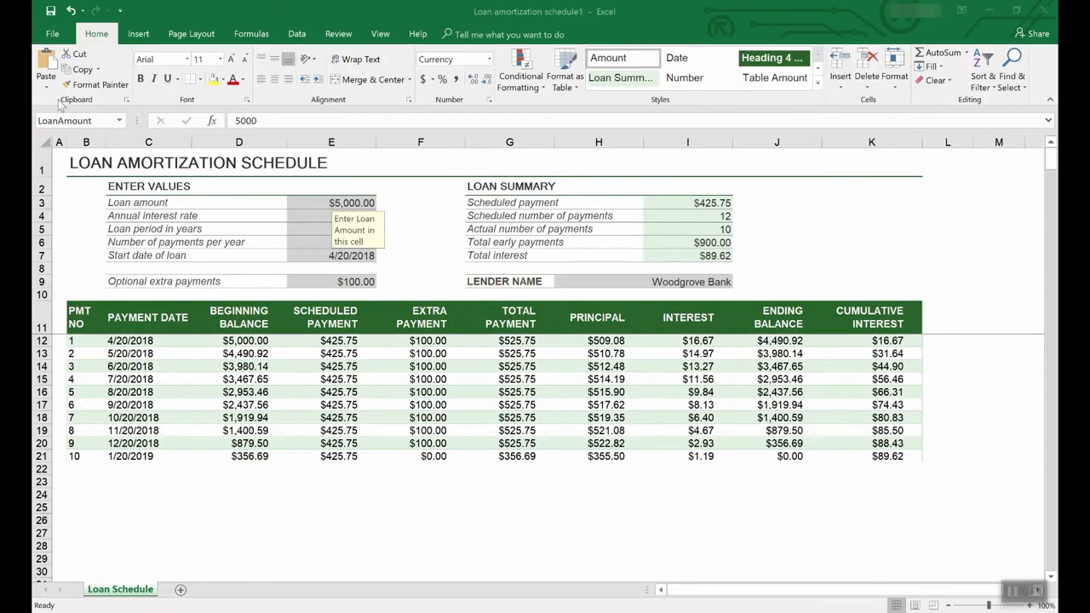
Go through saving the loan amortization workbook to this PC as an Excel Template, and cancel without saving.
{"action": "left_click", "coordinate": [54, 32]}
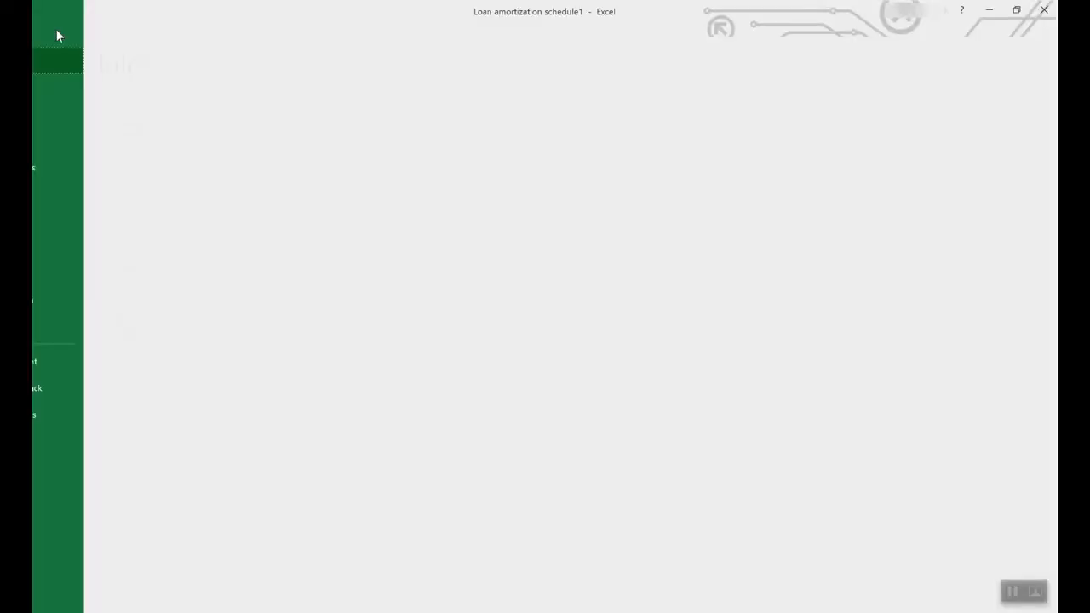
{"action": "left_click", "coordinate": [70, 168]}
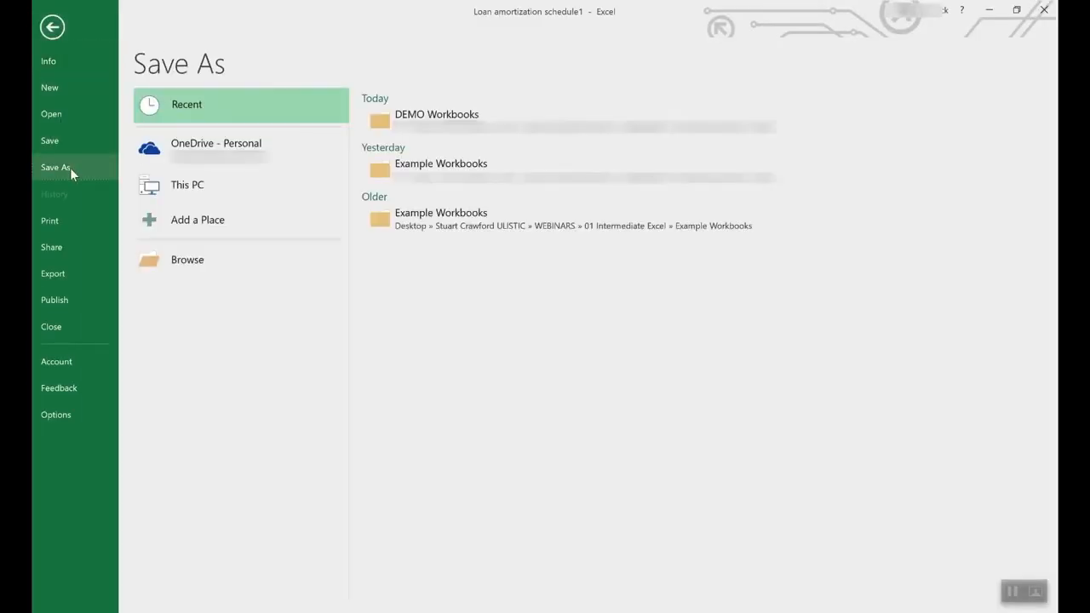
{"action": "left_click", "coordinate": [233, 147]}
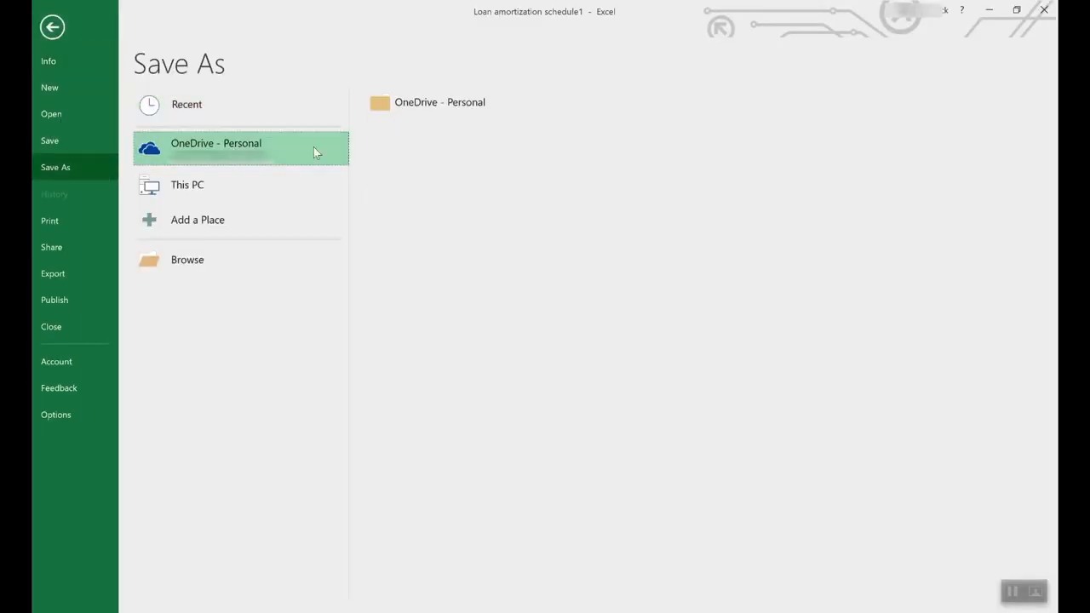
{"action": "left_click", "coordinate": [206, 178]}
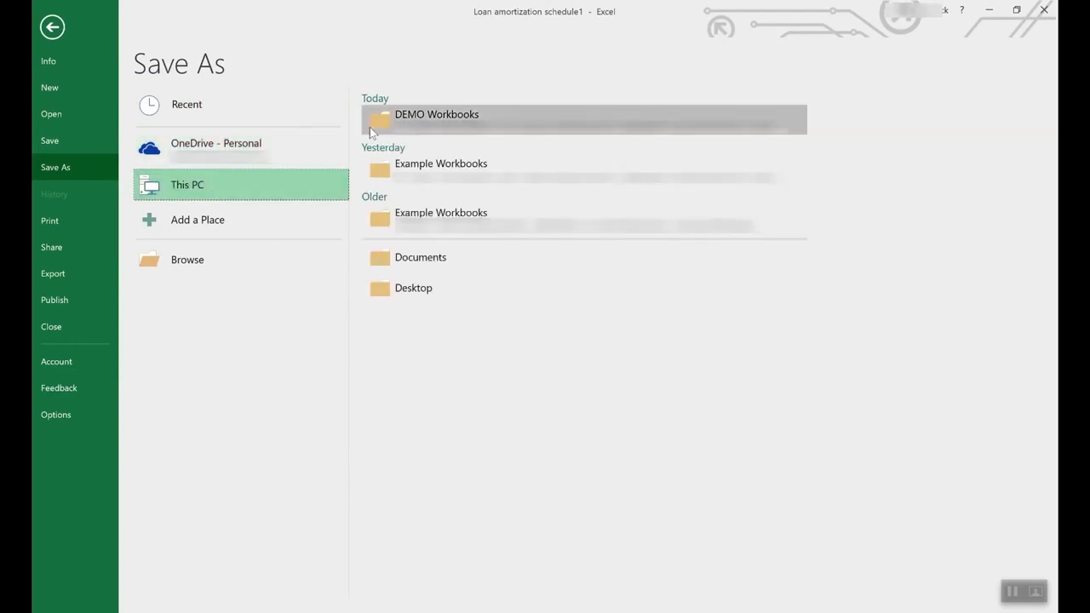
{"action": "left_click", "coordinate": [292, 175]}
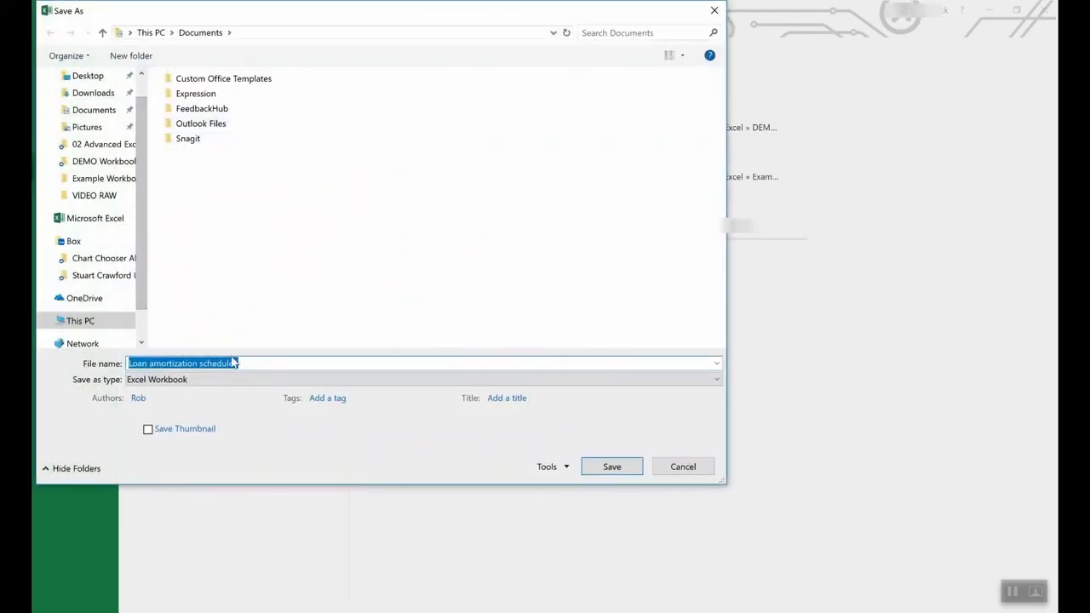
{"action": "left_click", "coordinate": [206, 383]}
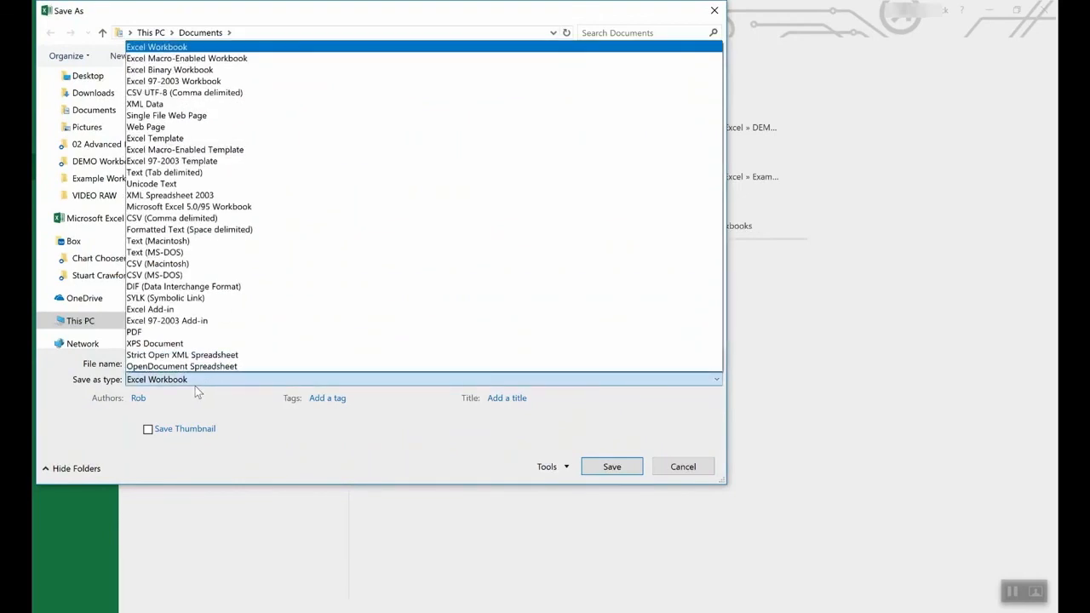
{"action": "left_click", "coordinate": [180, 138]}
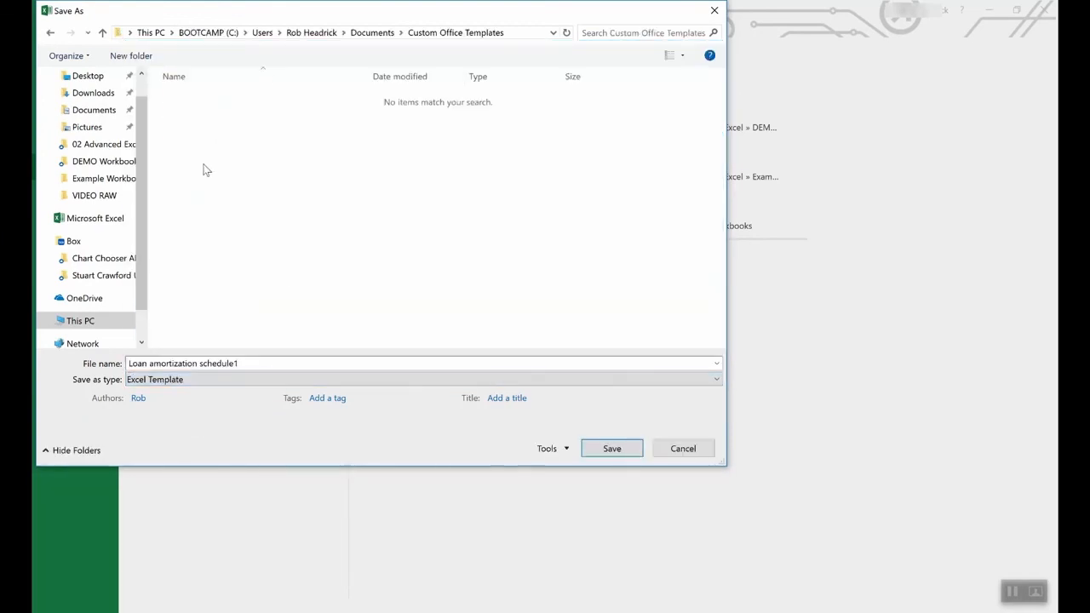
{"action": "left_click", "coordinate": [683, 449]}
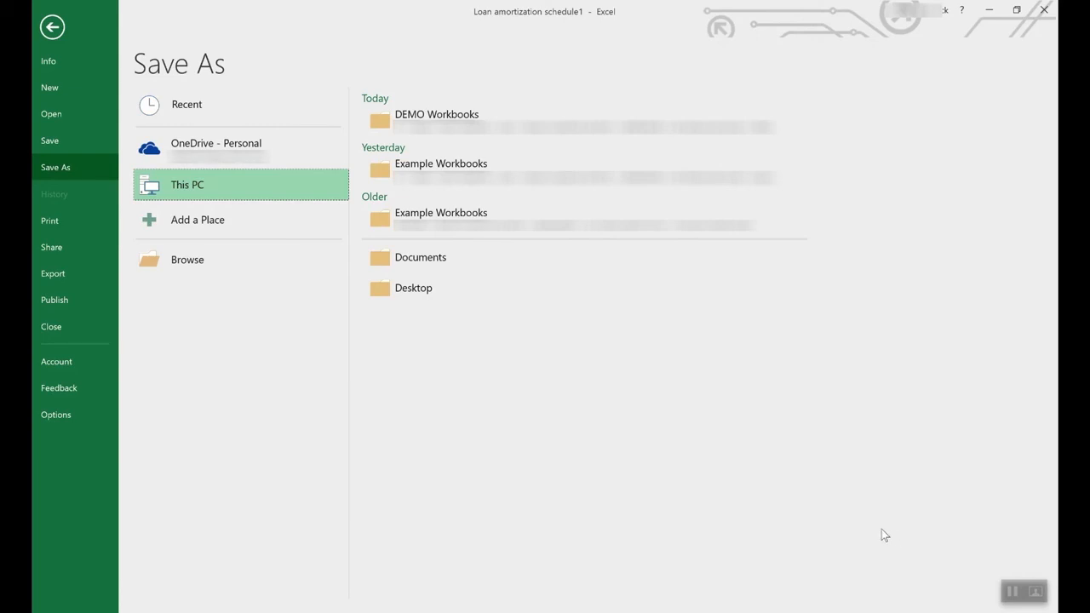
{"action": "left_click", "coordinate": [47, 28]}
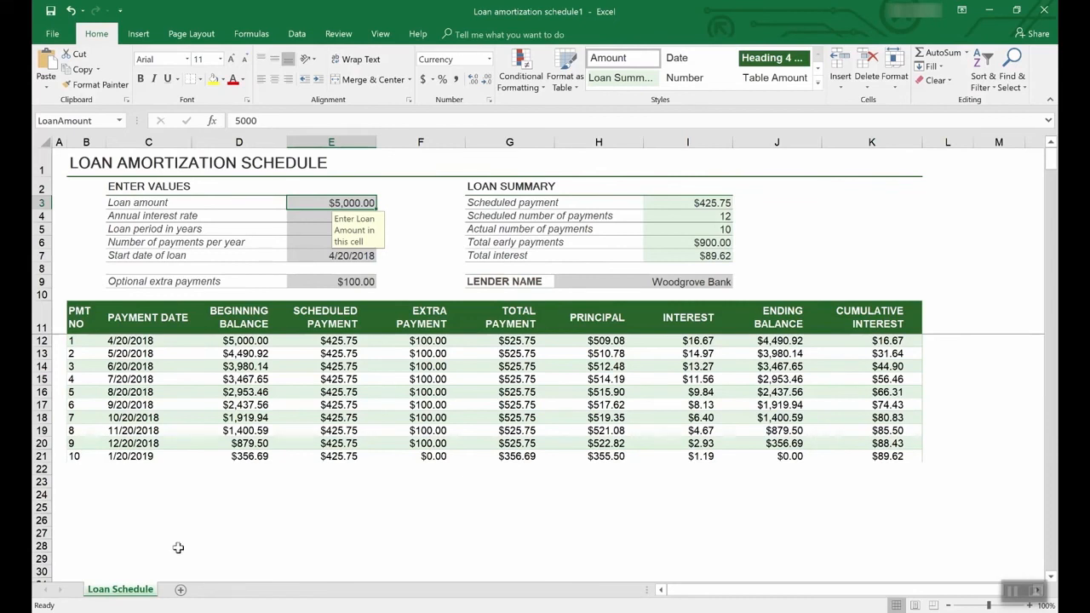